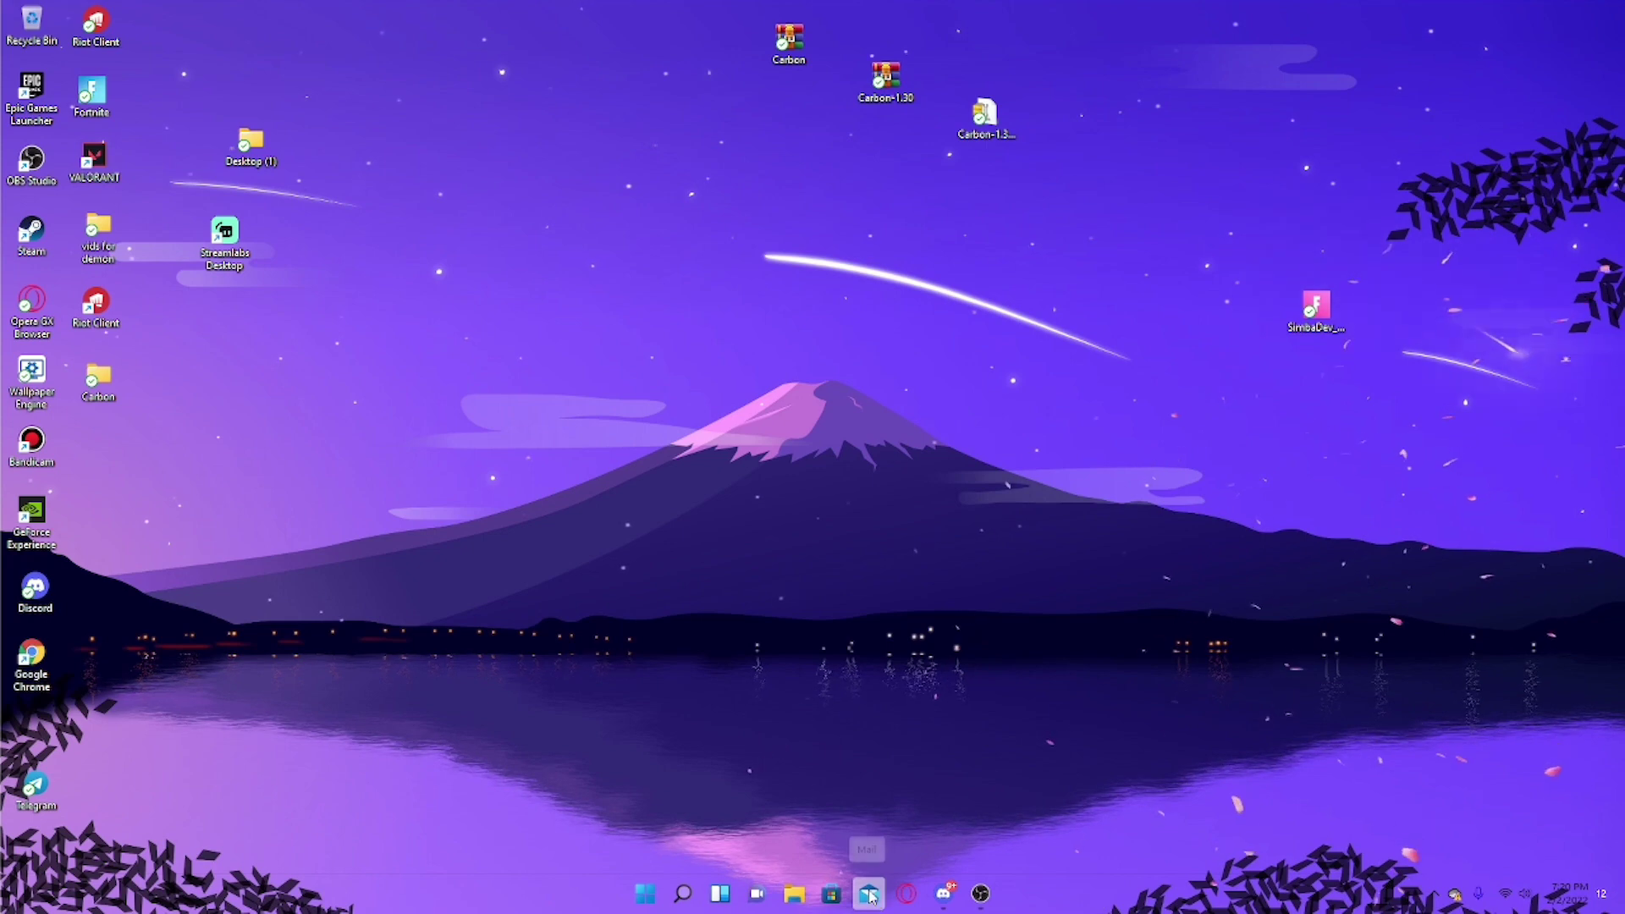
Open the installed Opera GX from the taskbar and close its window again
click(865, 889)
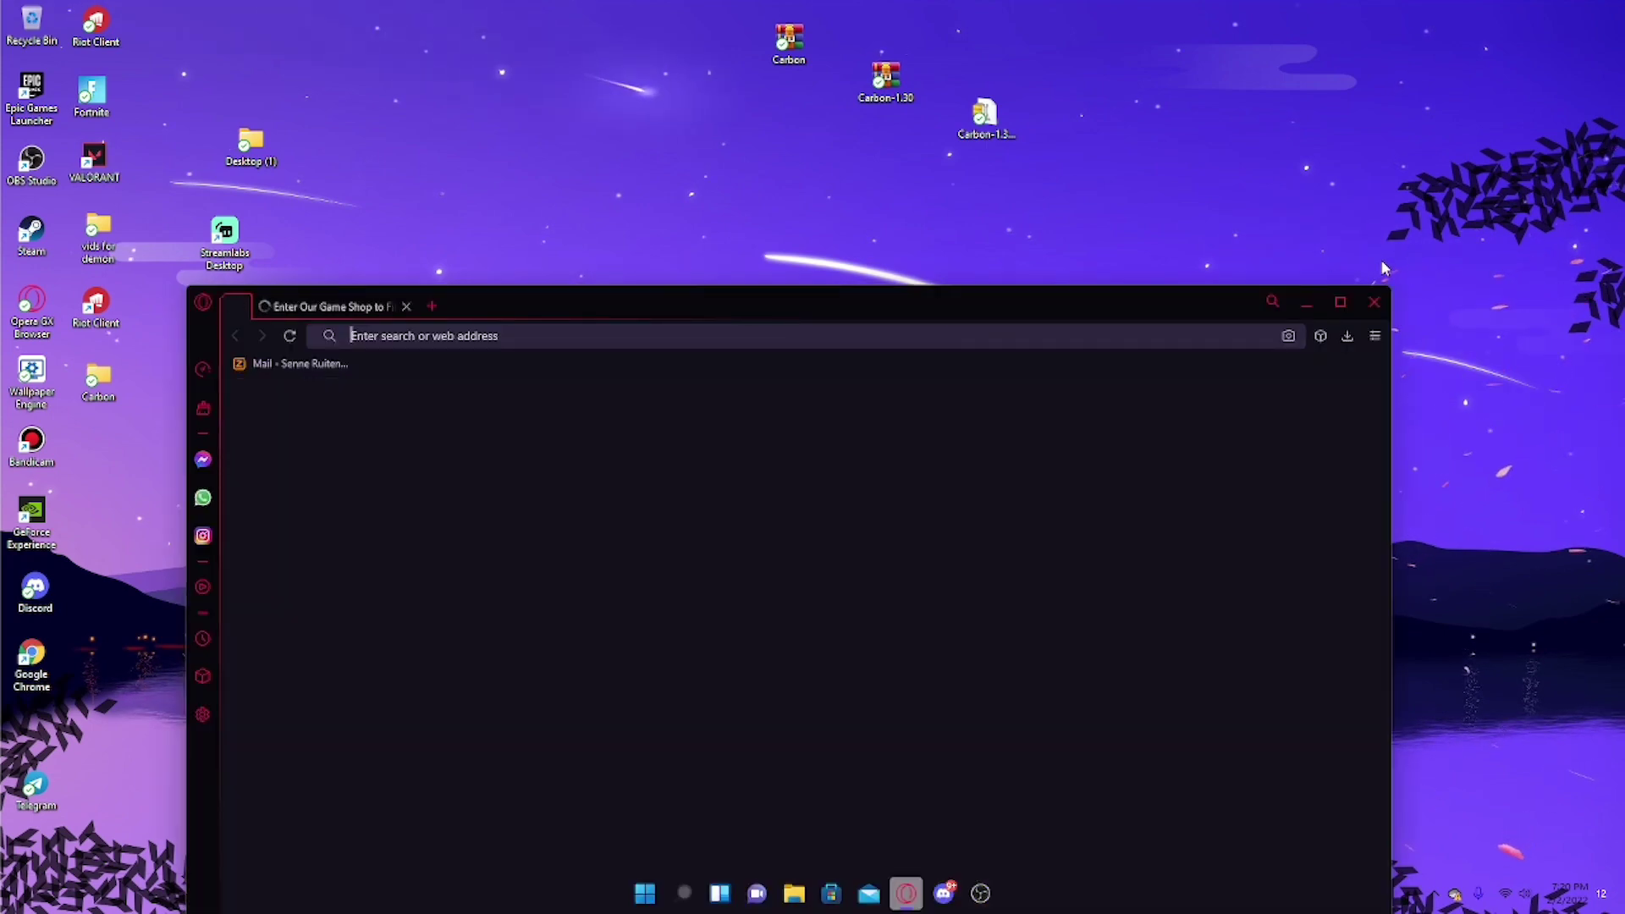
click(1354, 312)
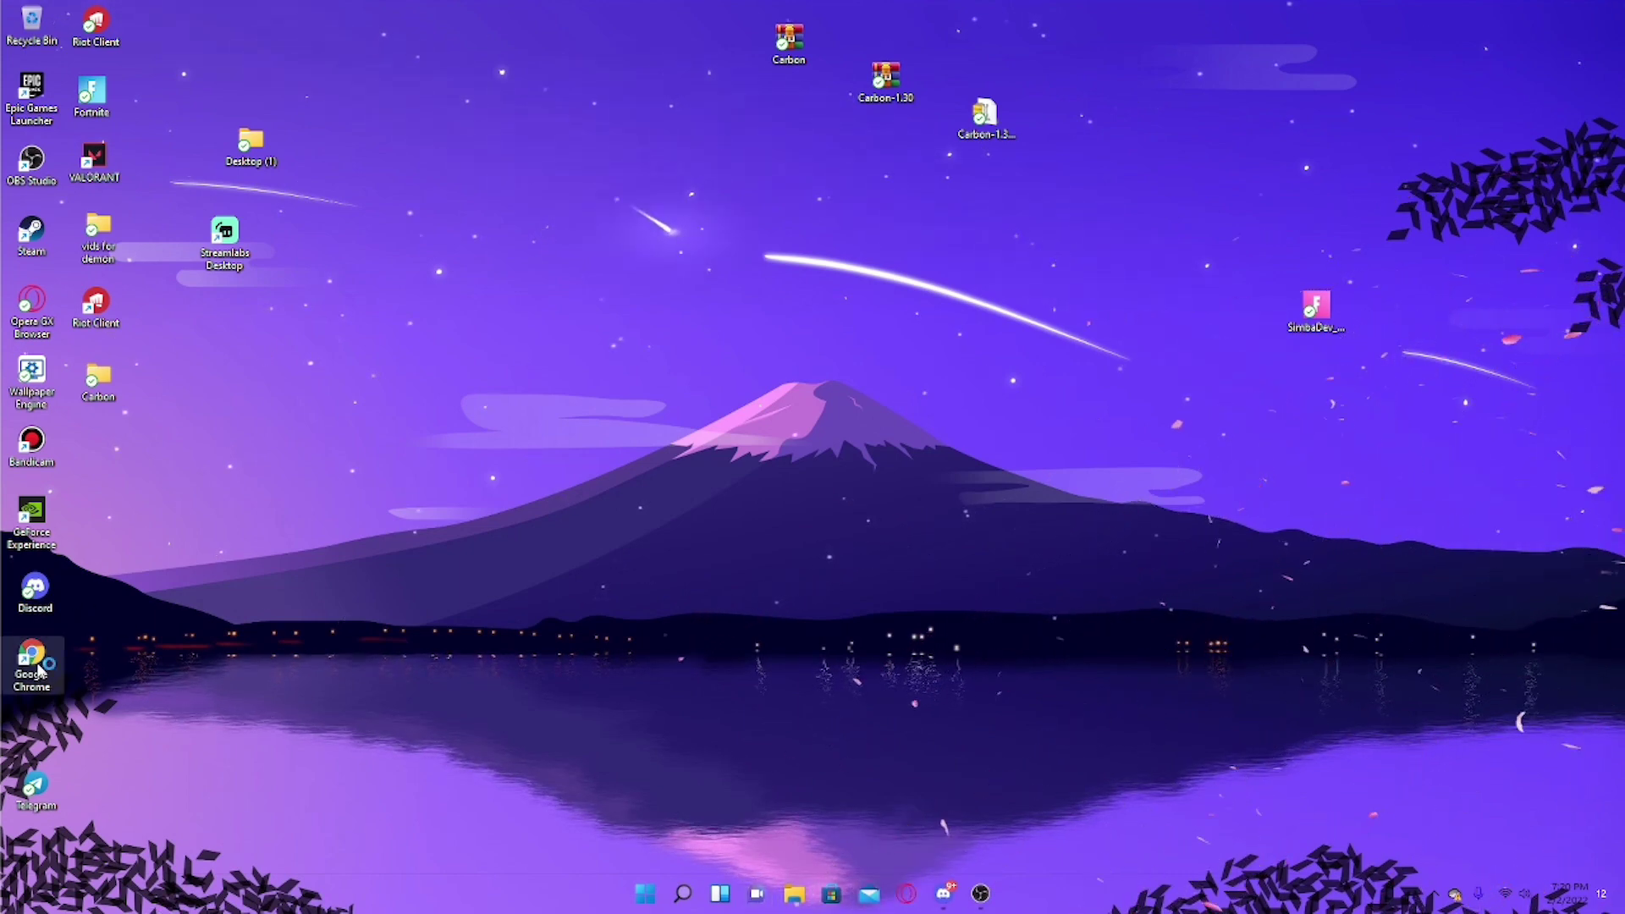
Launch Google Chrome and dismiss the McAfee notice and default-browser prompt
double_click(34, 656)
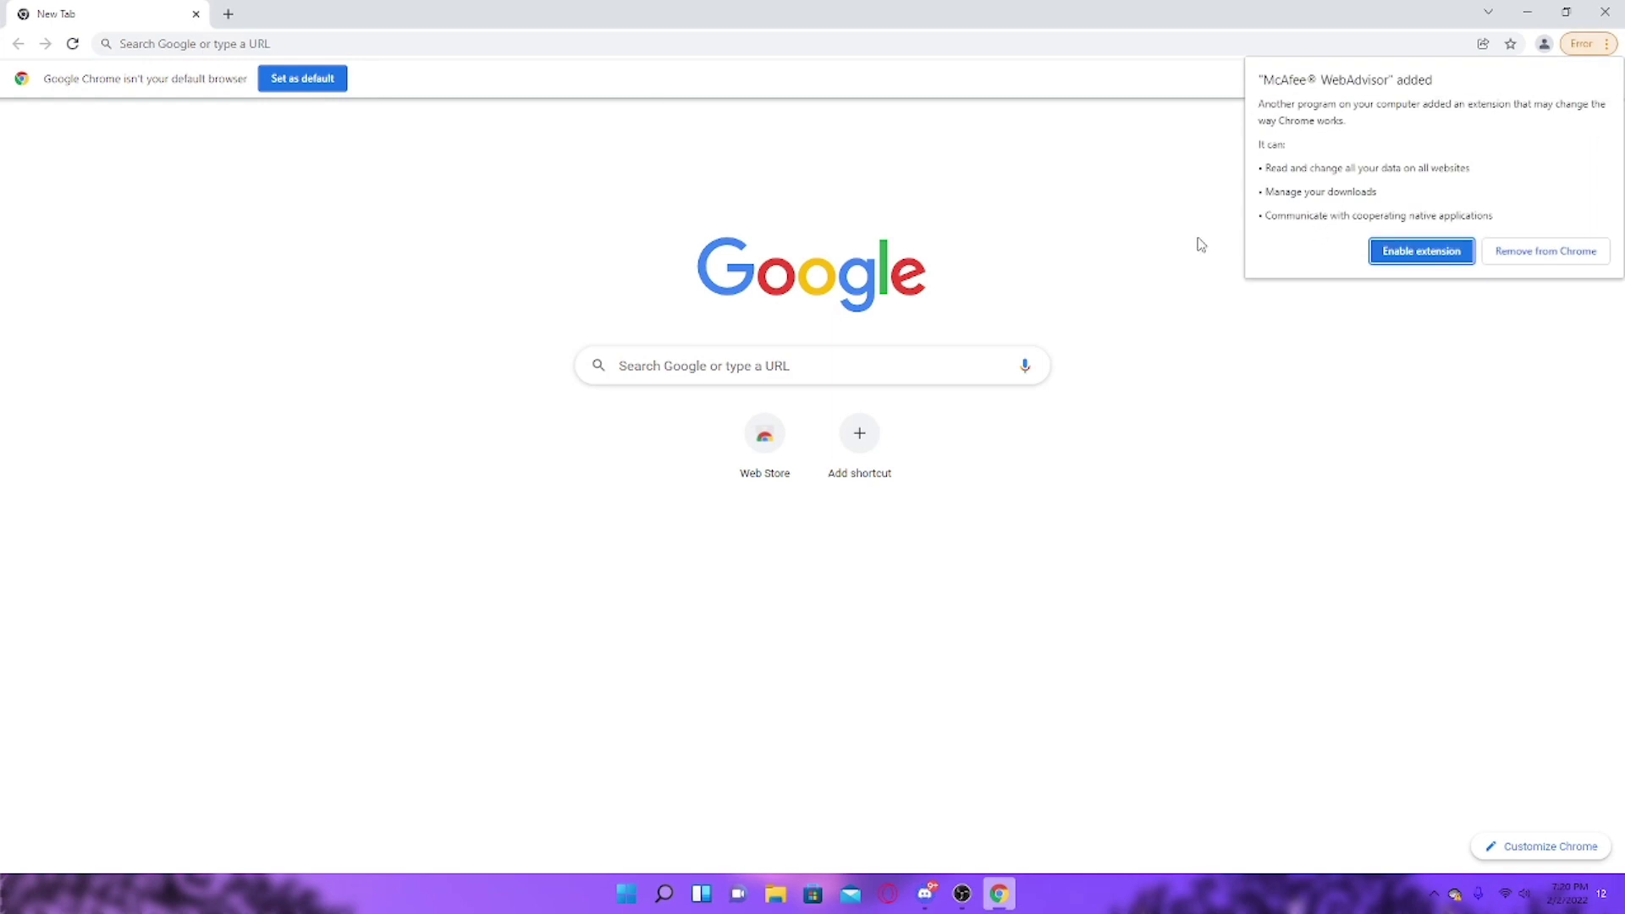
click(1117, 242)
click(1612, 78)
click(1599, 43)
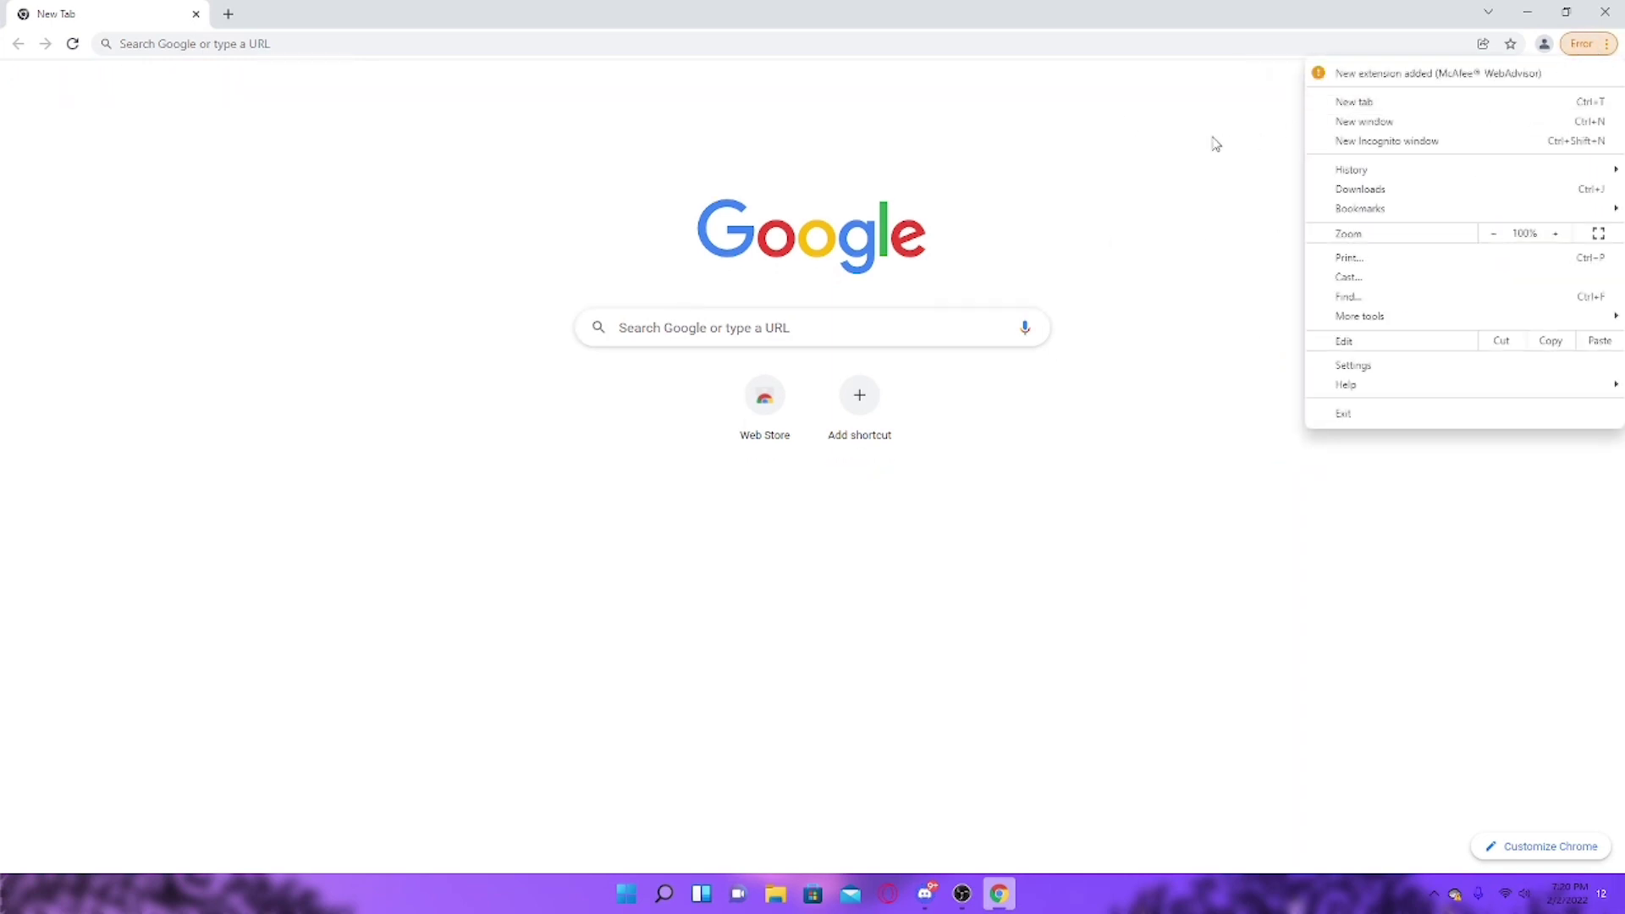
click(1109, 163)
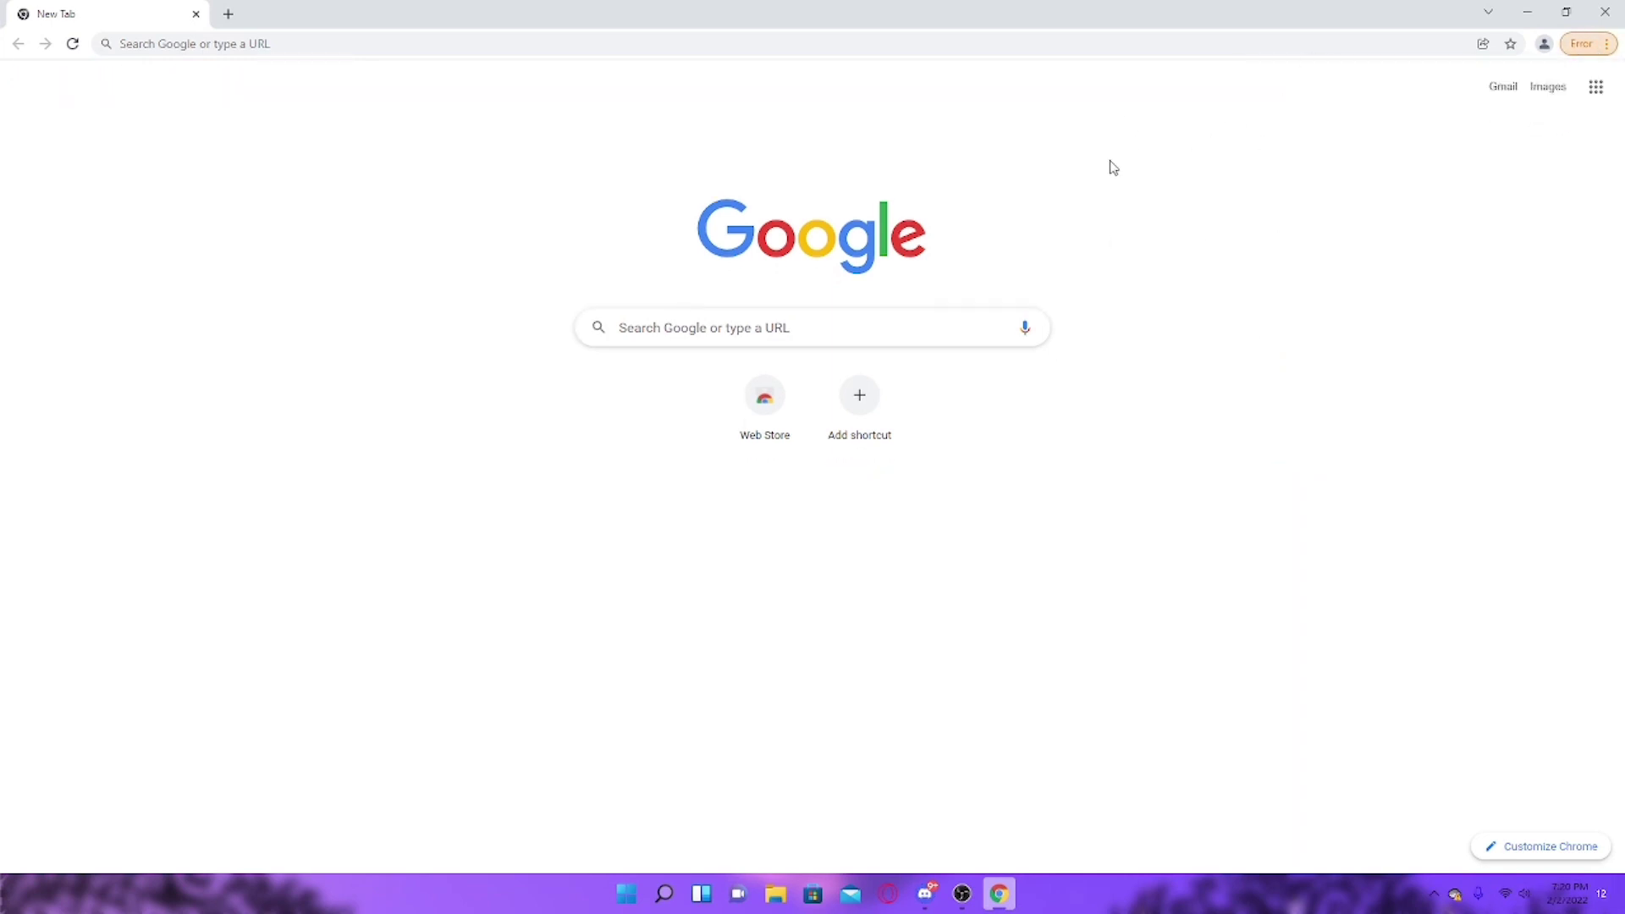
Search Google for 'opera gx download' from the address bar
click(798, 44)
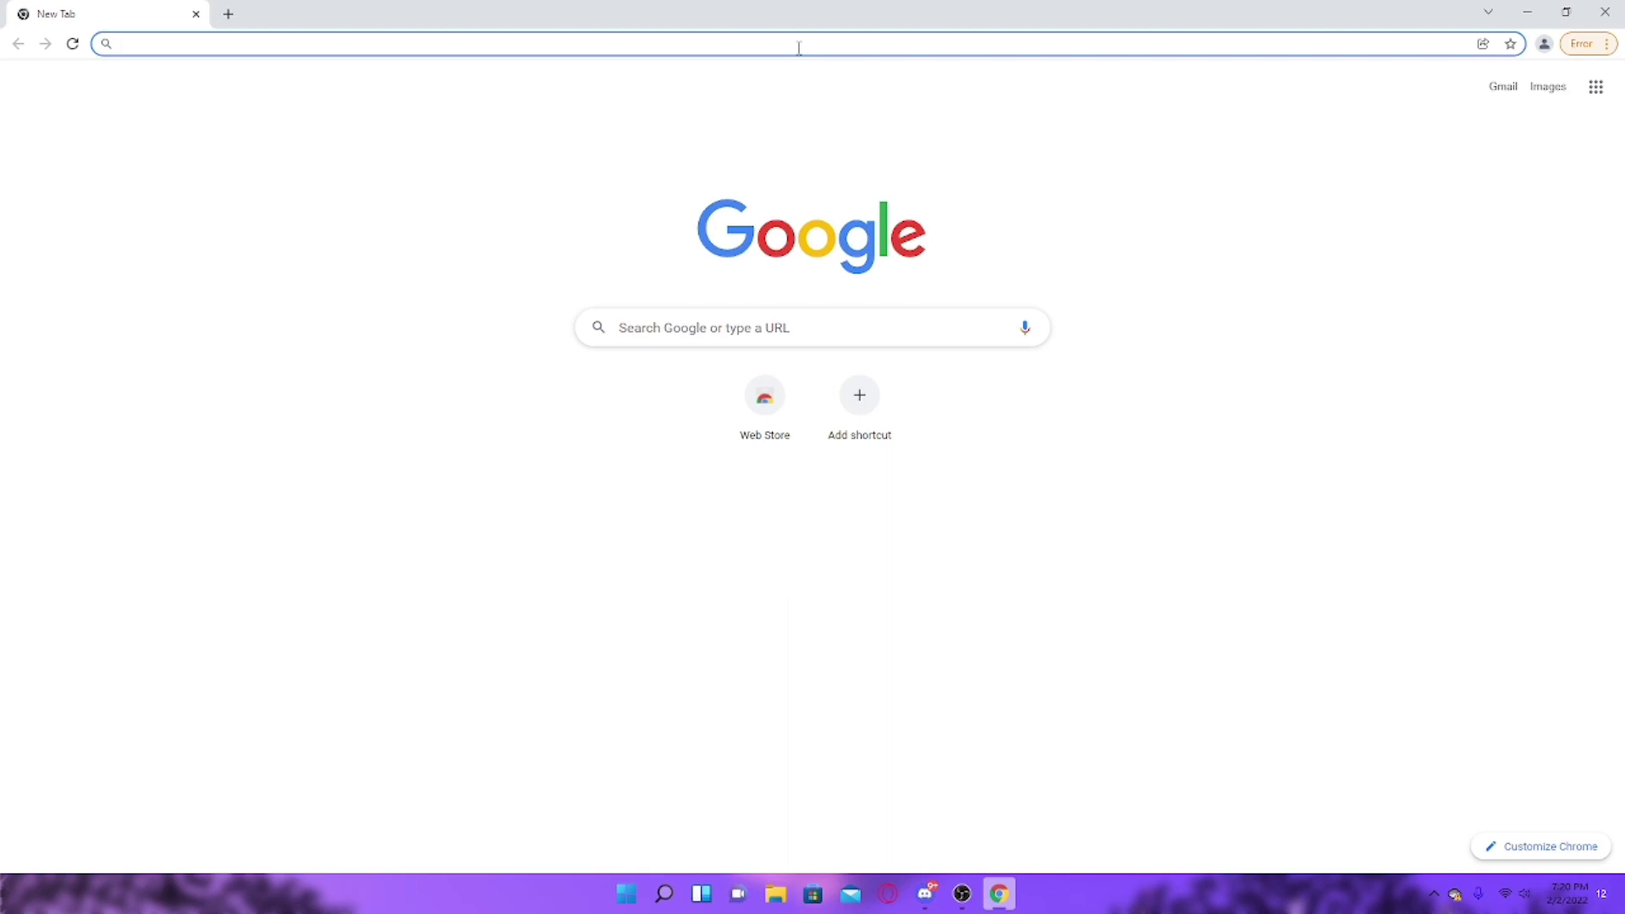
text(opera gc)
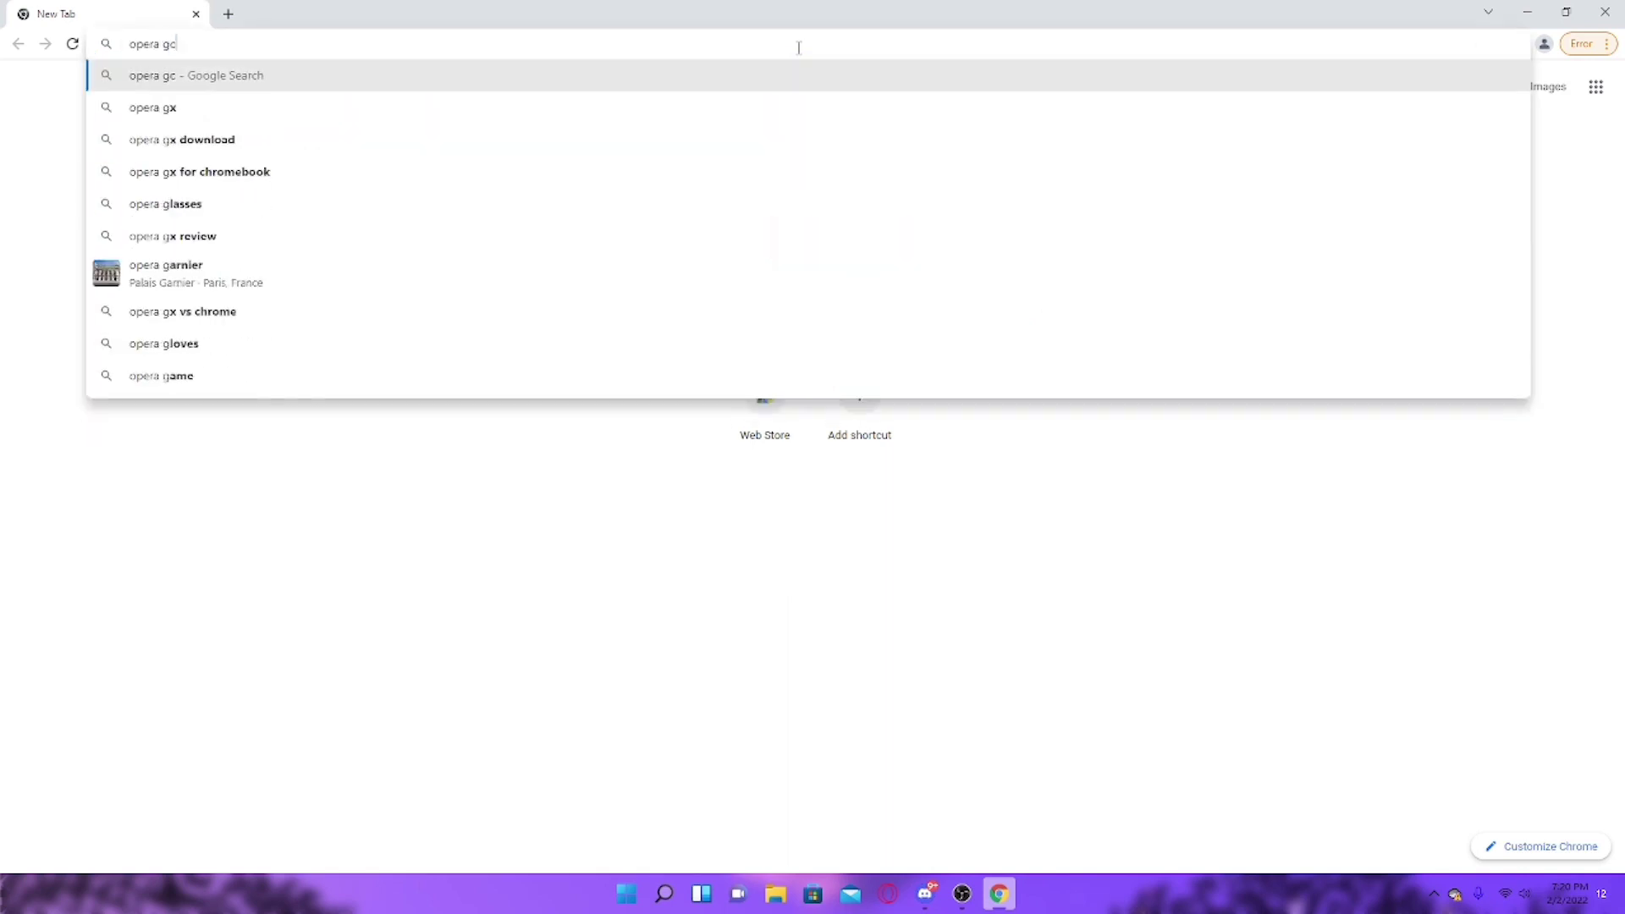
click(251, 138)
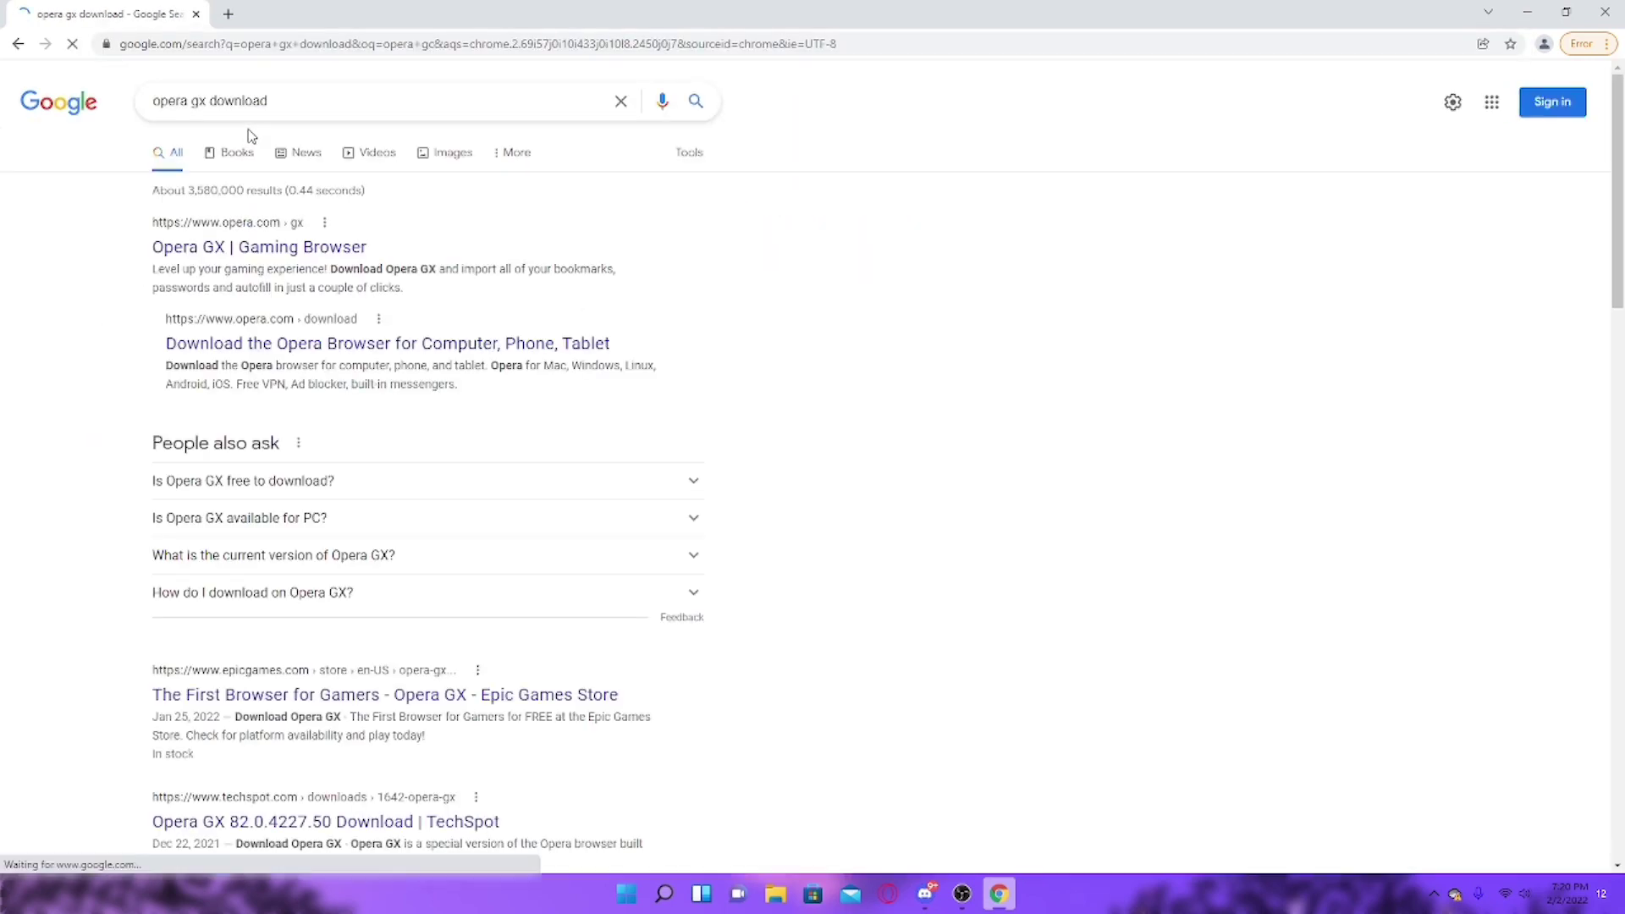
Download OperaGXSetup (2).exe from opera.com, accepting cookies, and run the installer
click(293, 245)
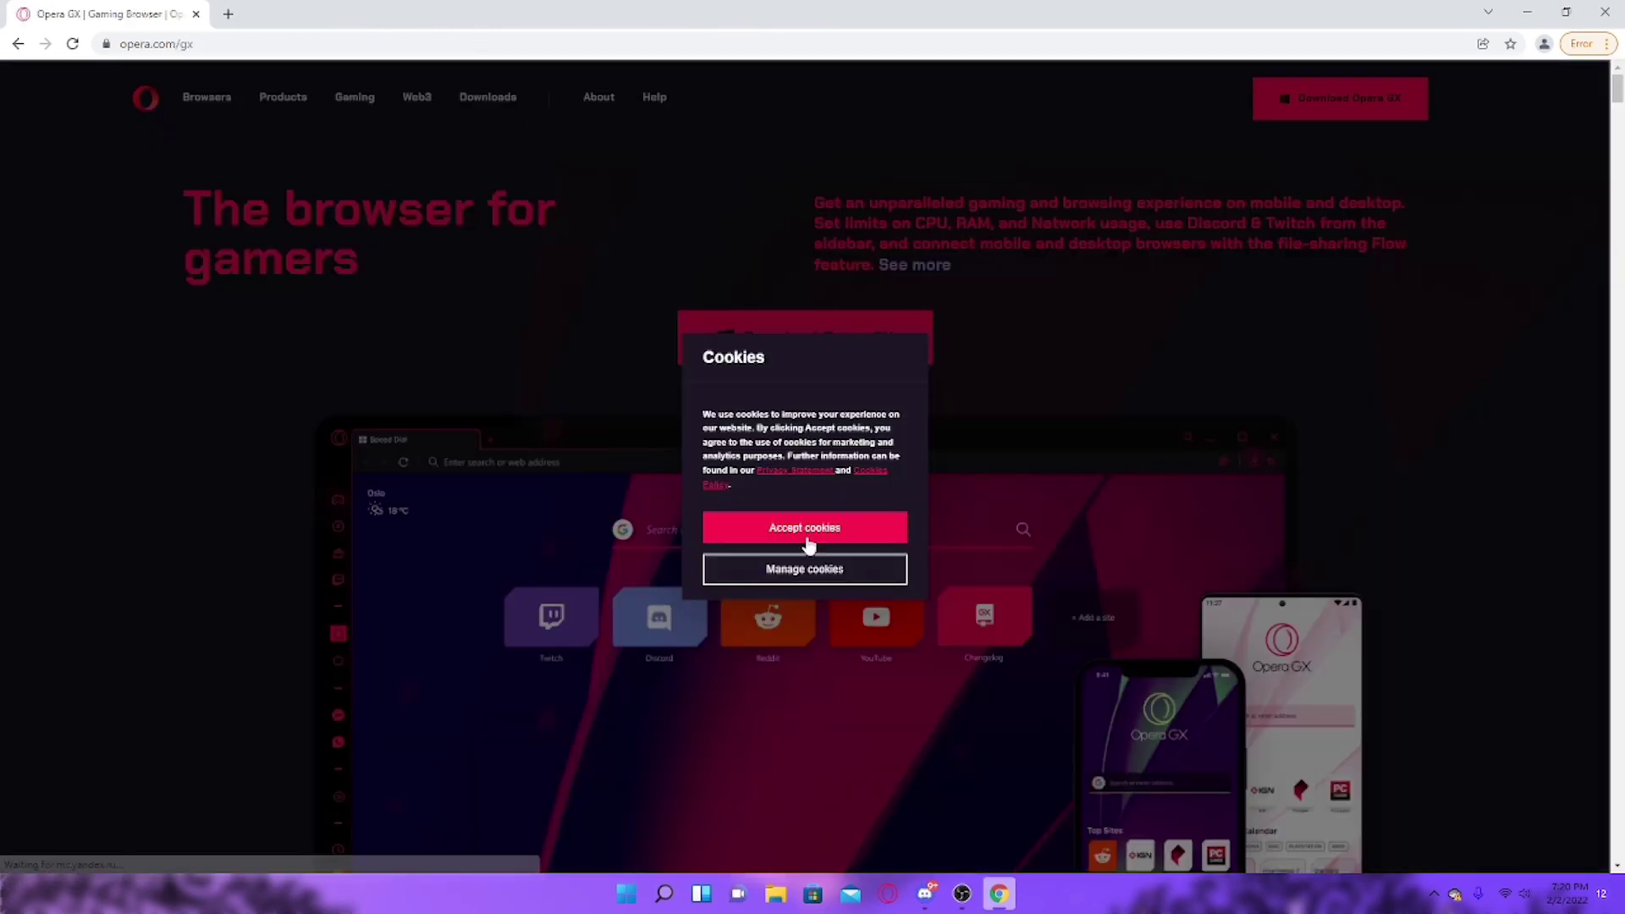
click(799, 534)
scroll(877, 409, down, 5)
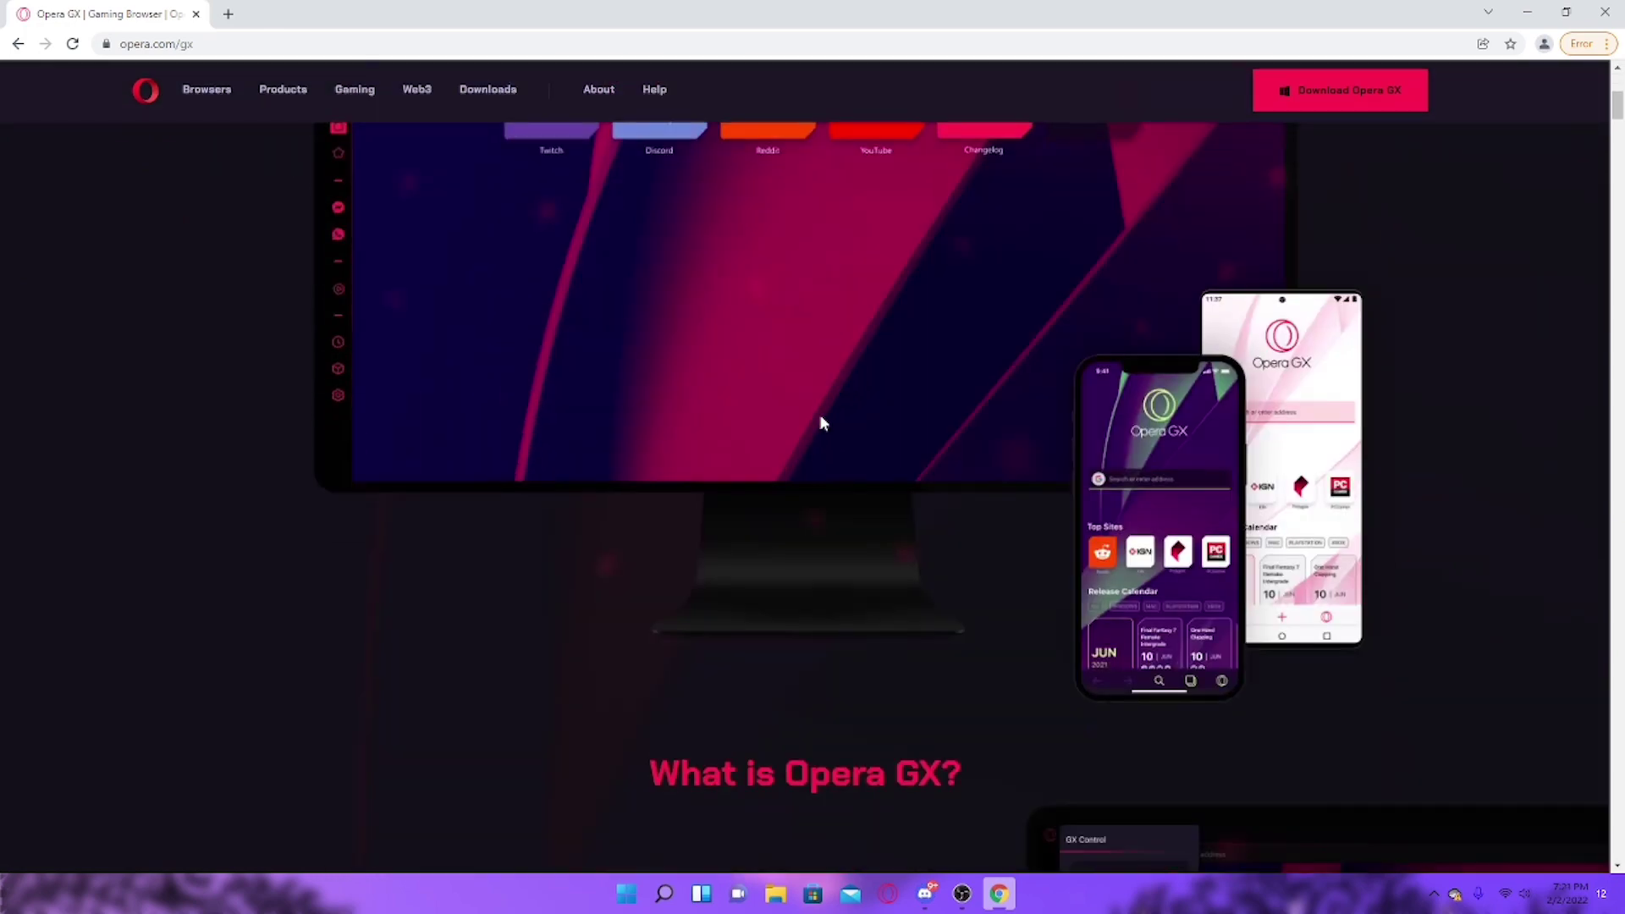
scroll(817, 413, up, 5)
click(789, 342)
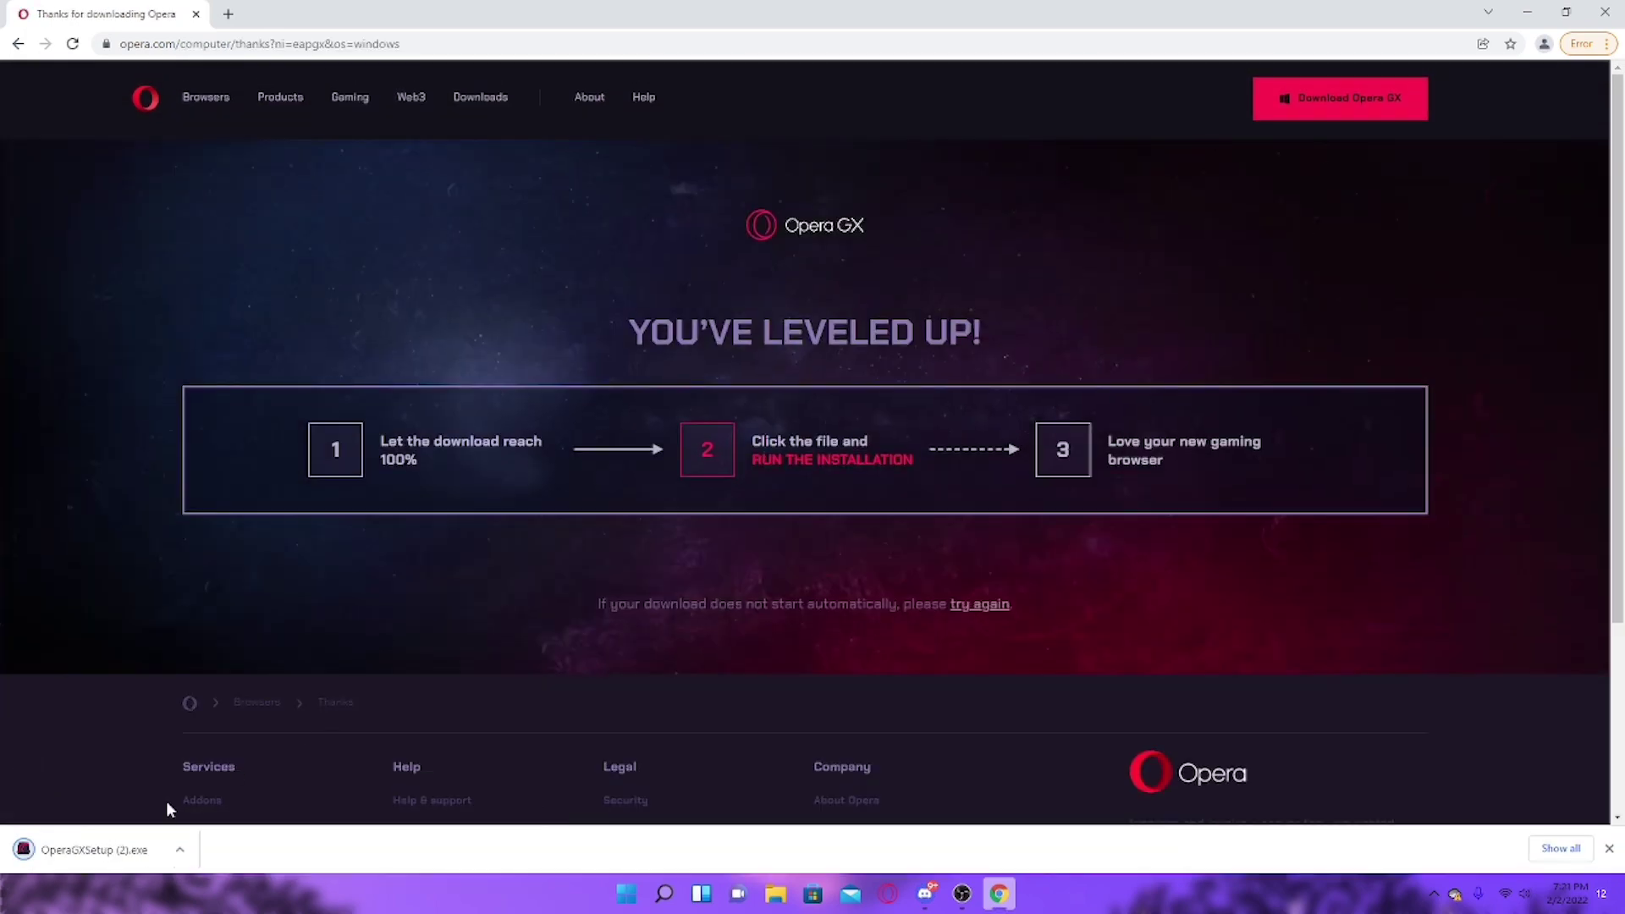
right_click(160, 850)
click(107, 844)
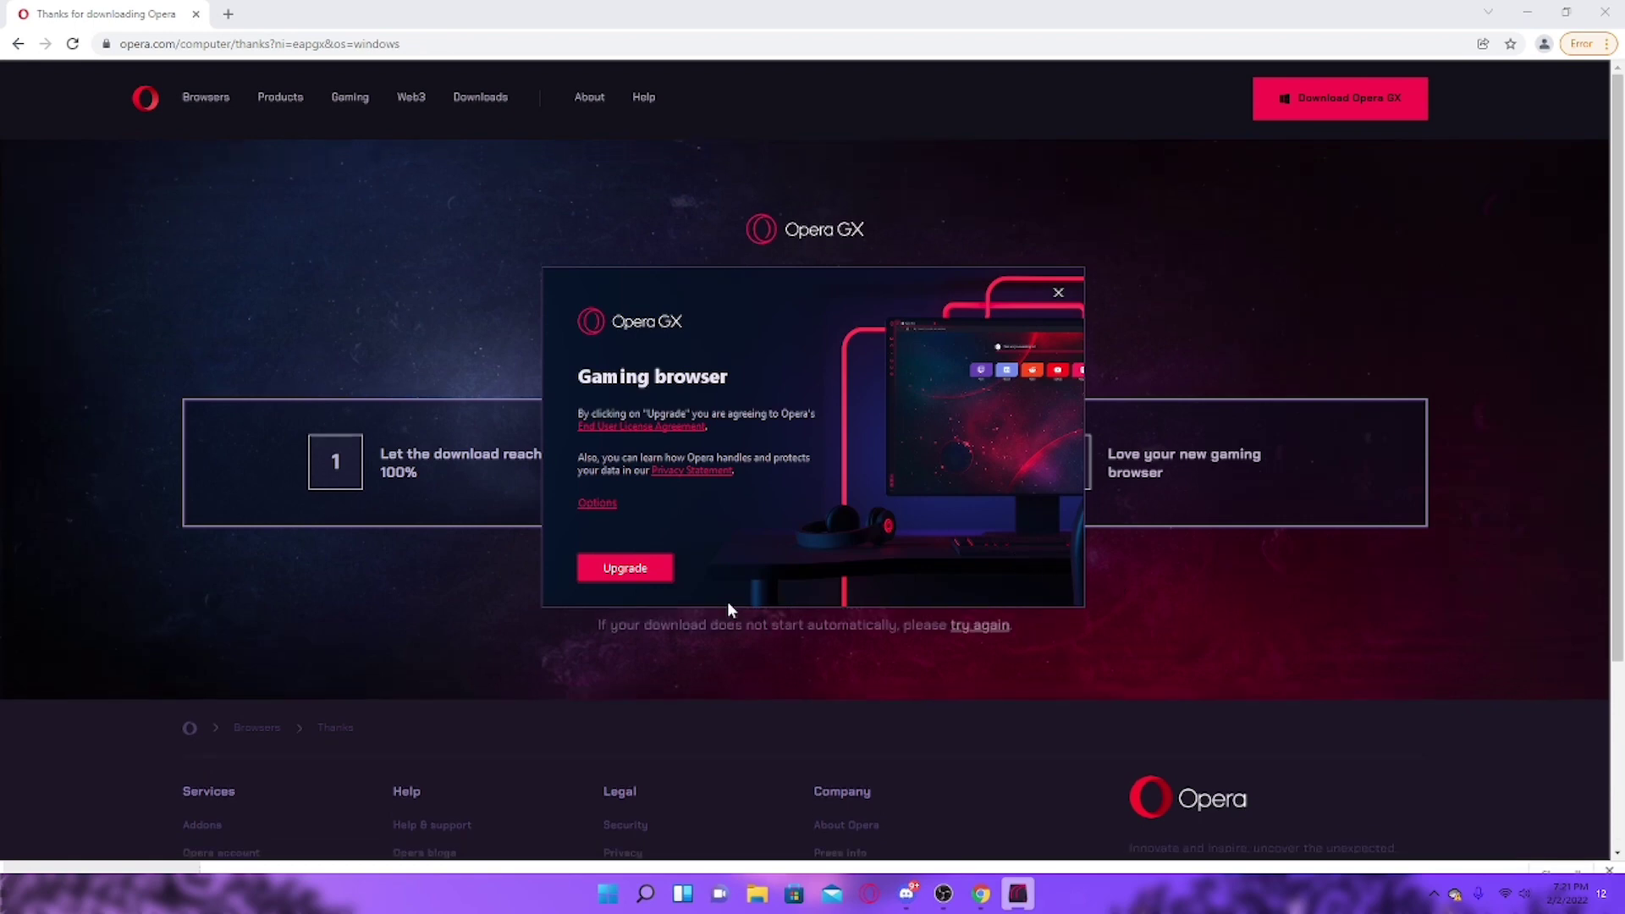
Start the Opera GX upgrade installation from the installer window
click(628, 572)
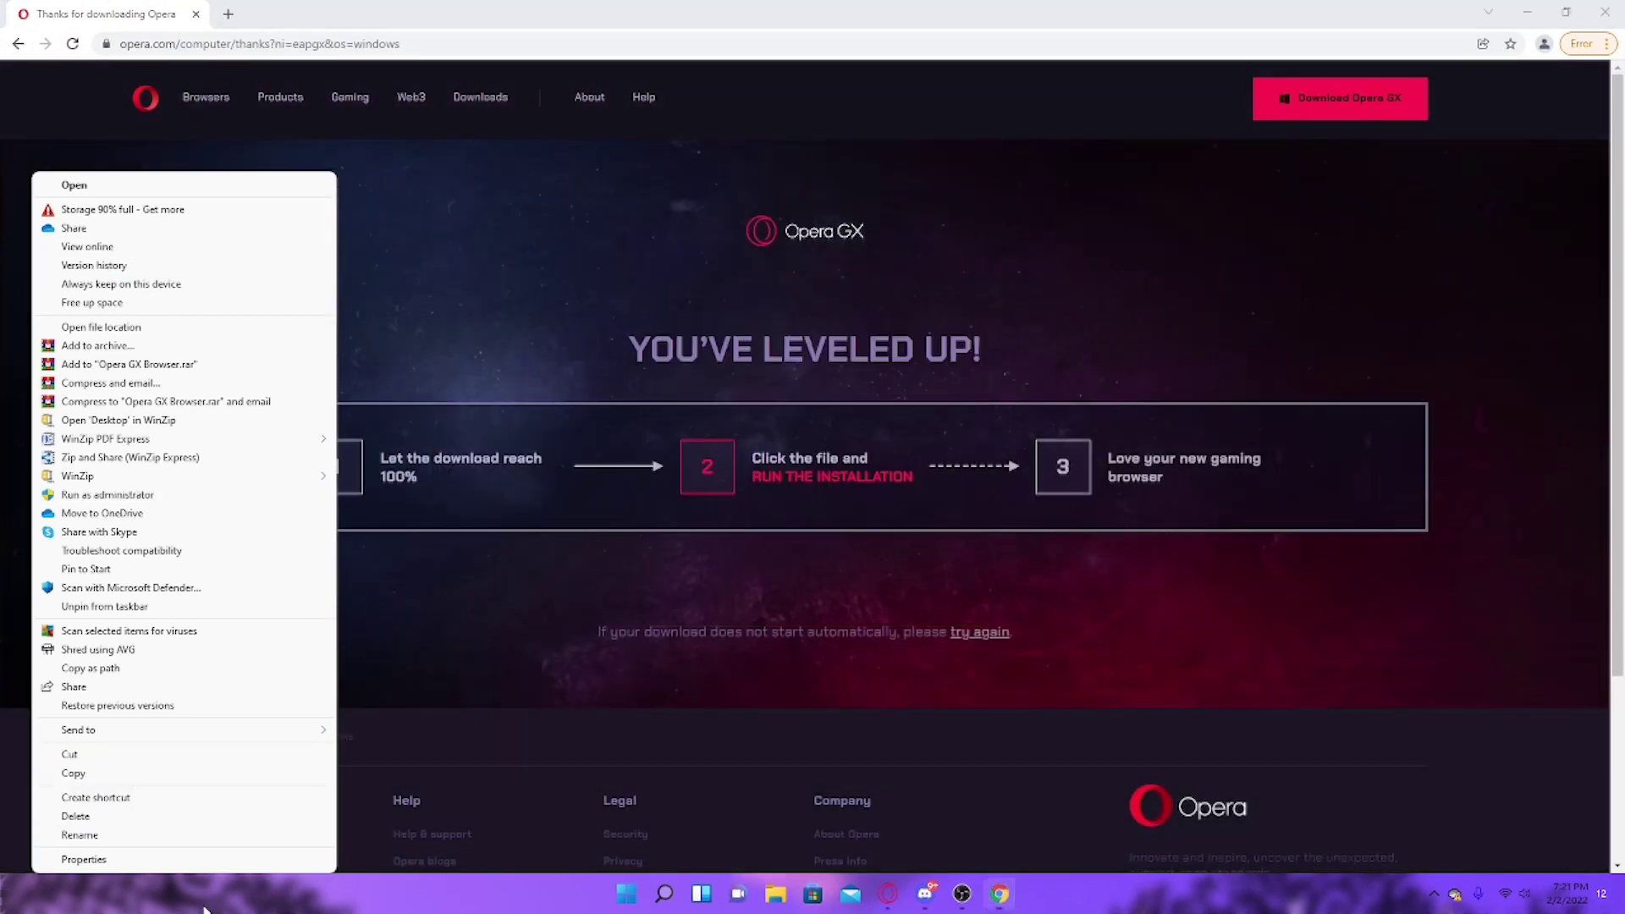
click(177, 184)
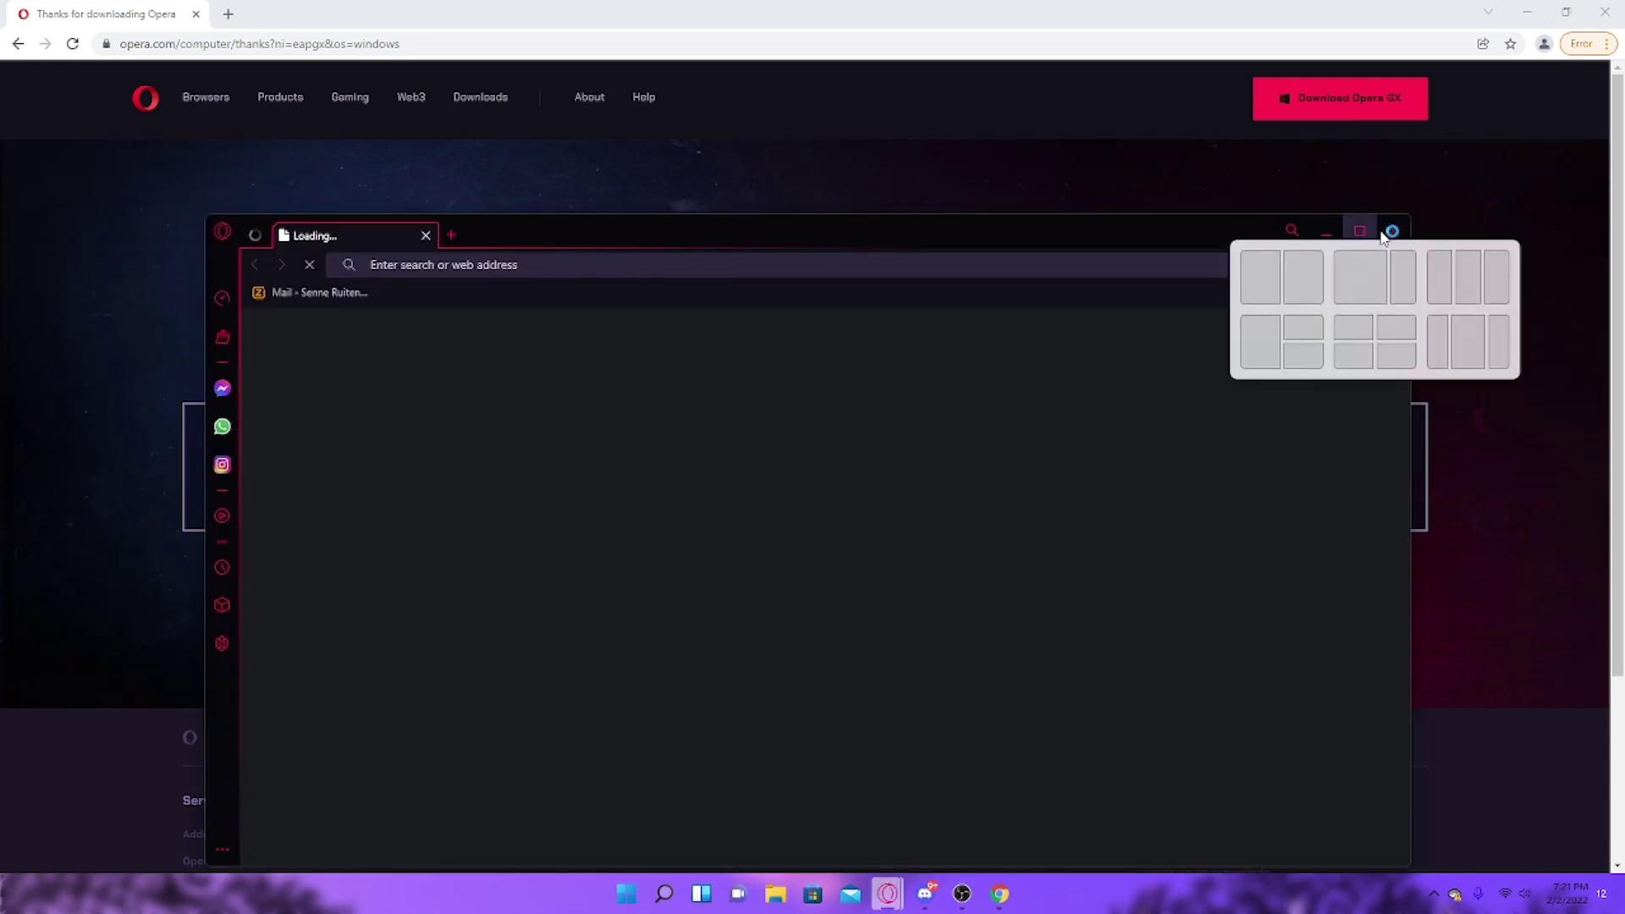
click(1392, 232)
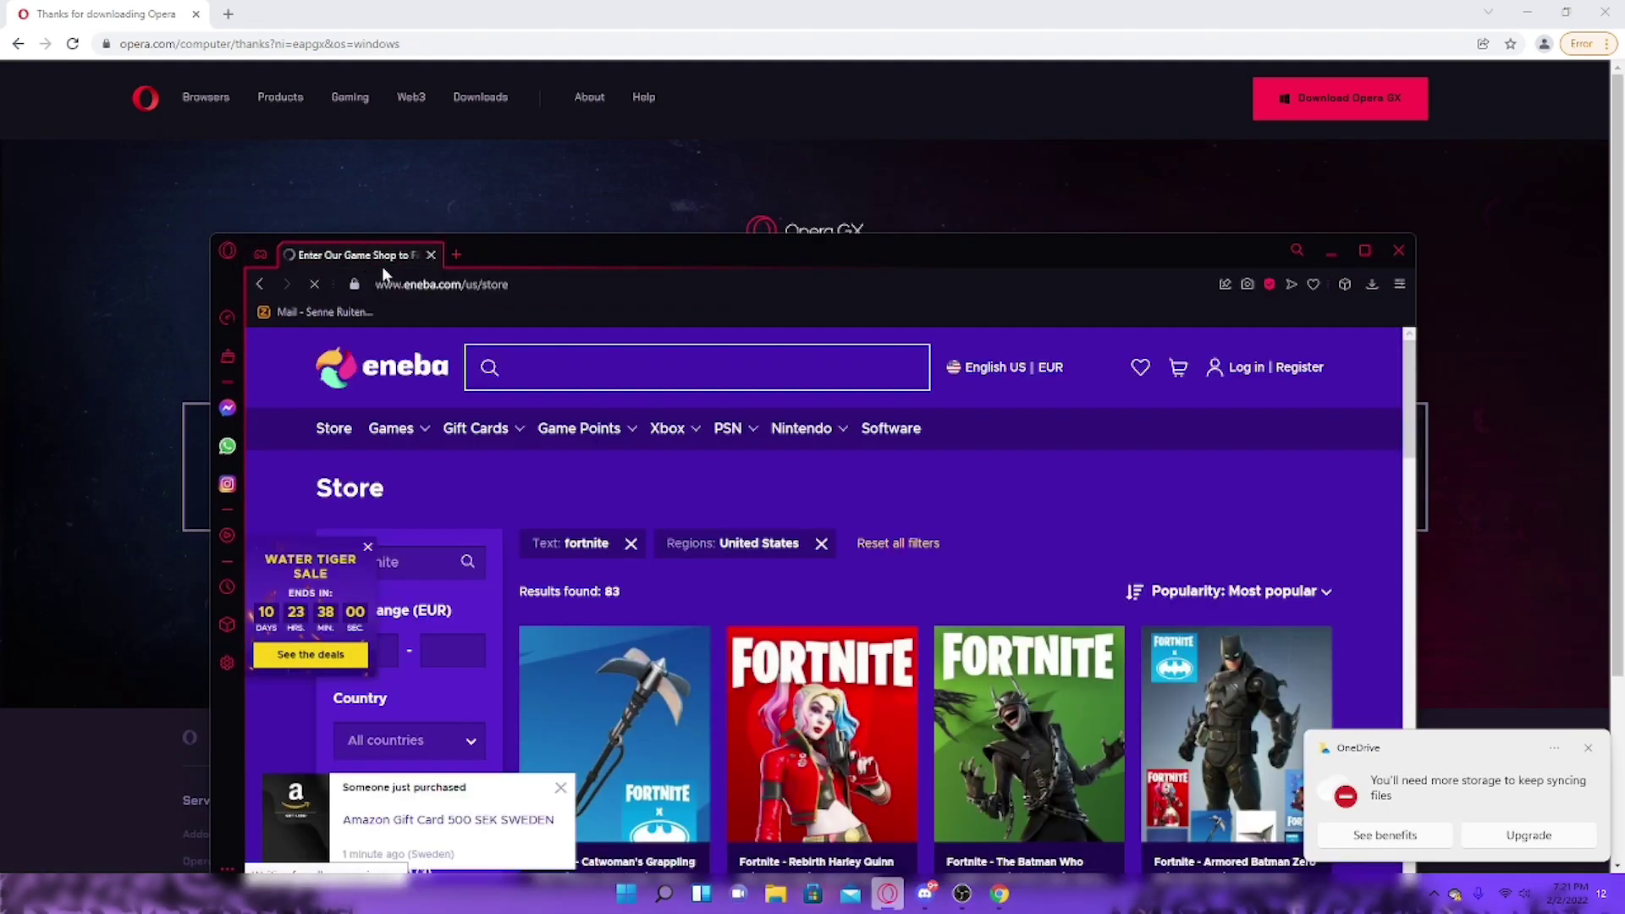
click(1393, 252)
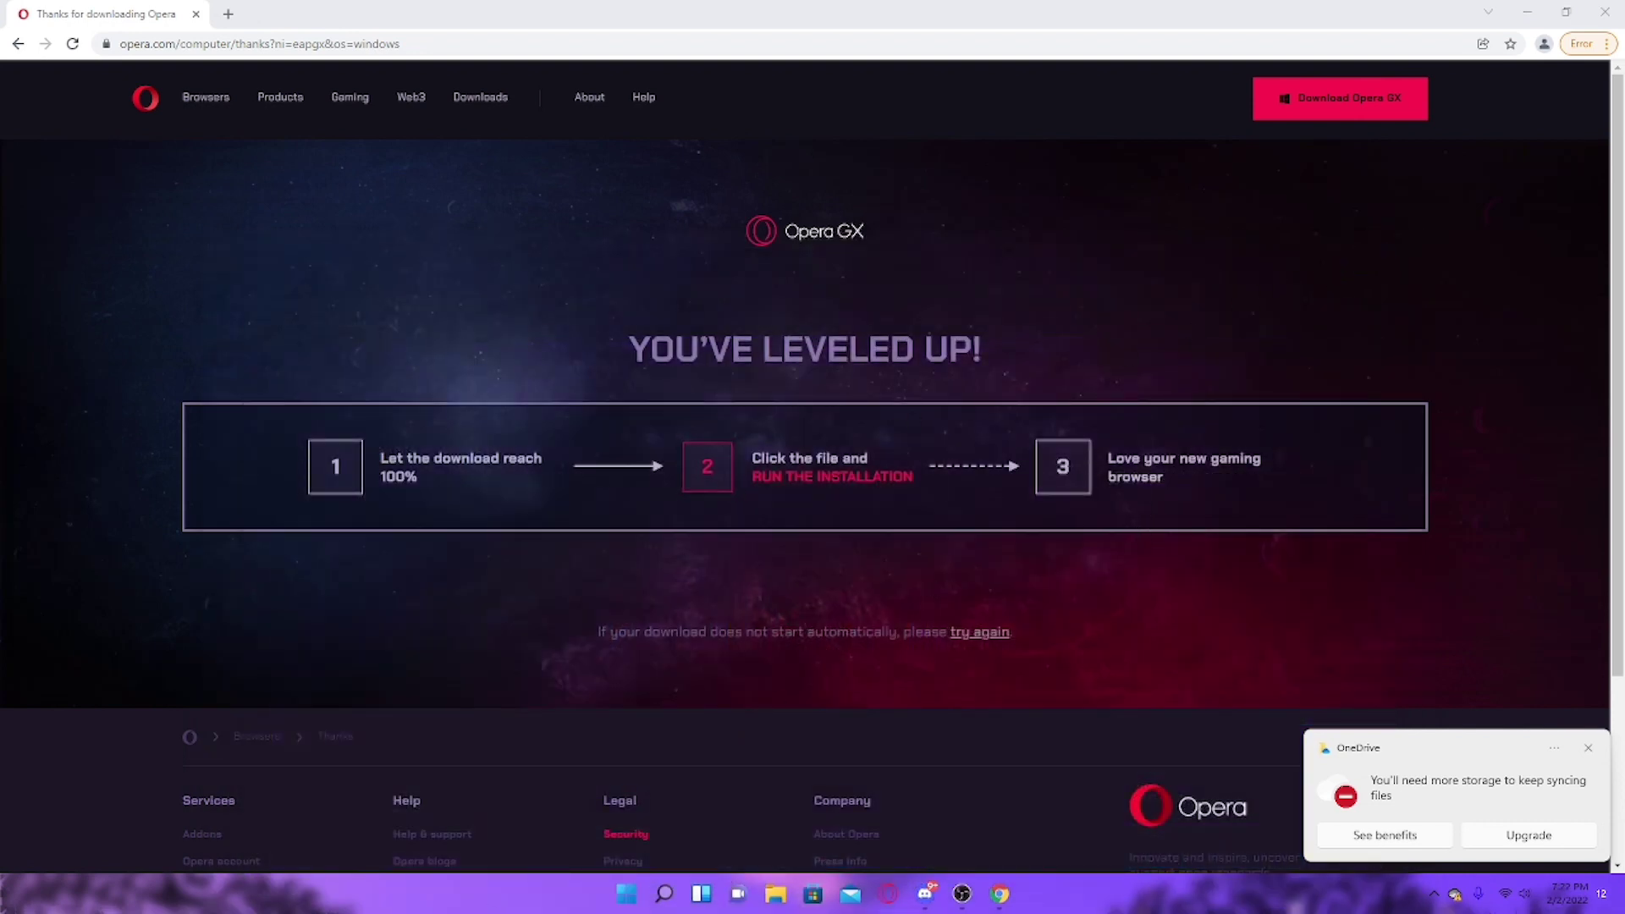
Close Chrome, launch Opera GX Browser via Start search 'op', and maximize its window
drag(1032, 8, 1029, 184)
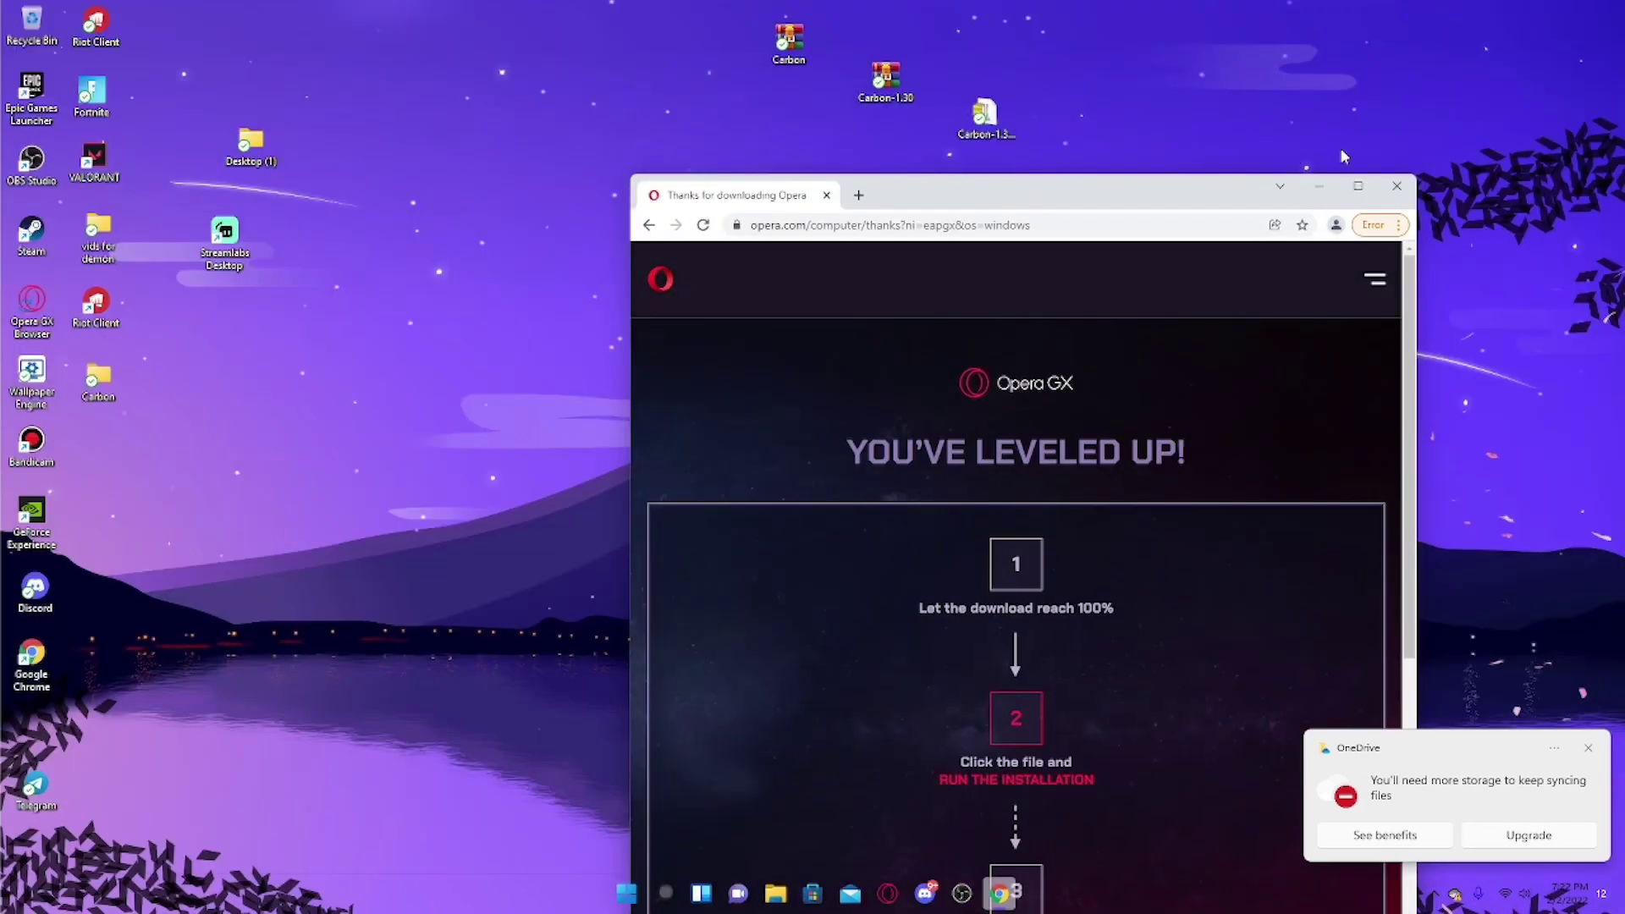
click(1401, 184)
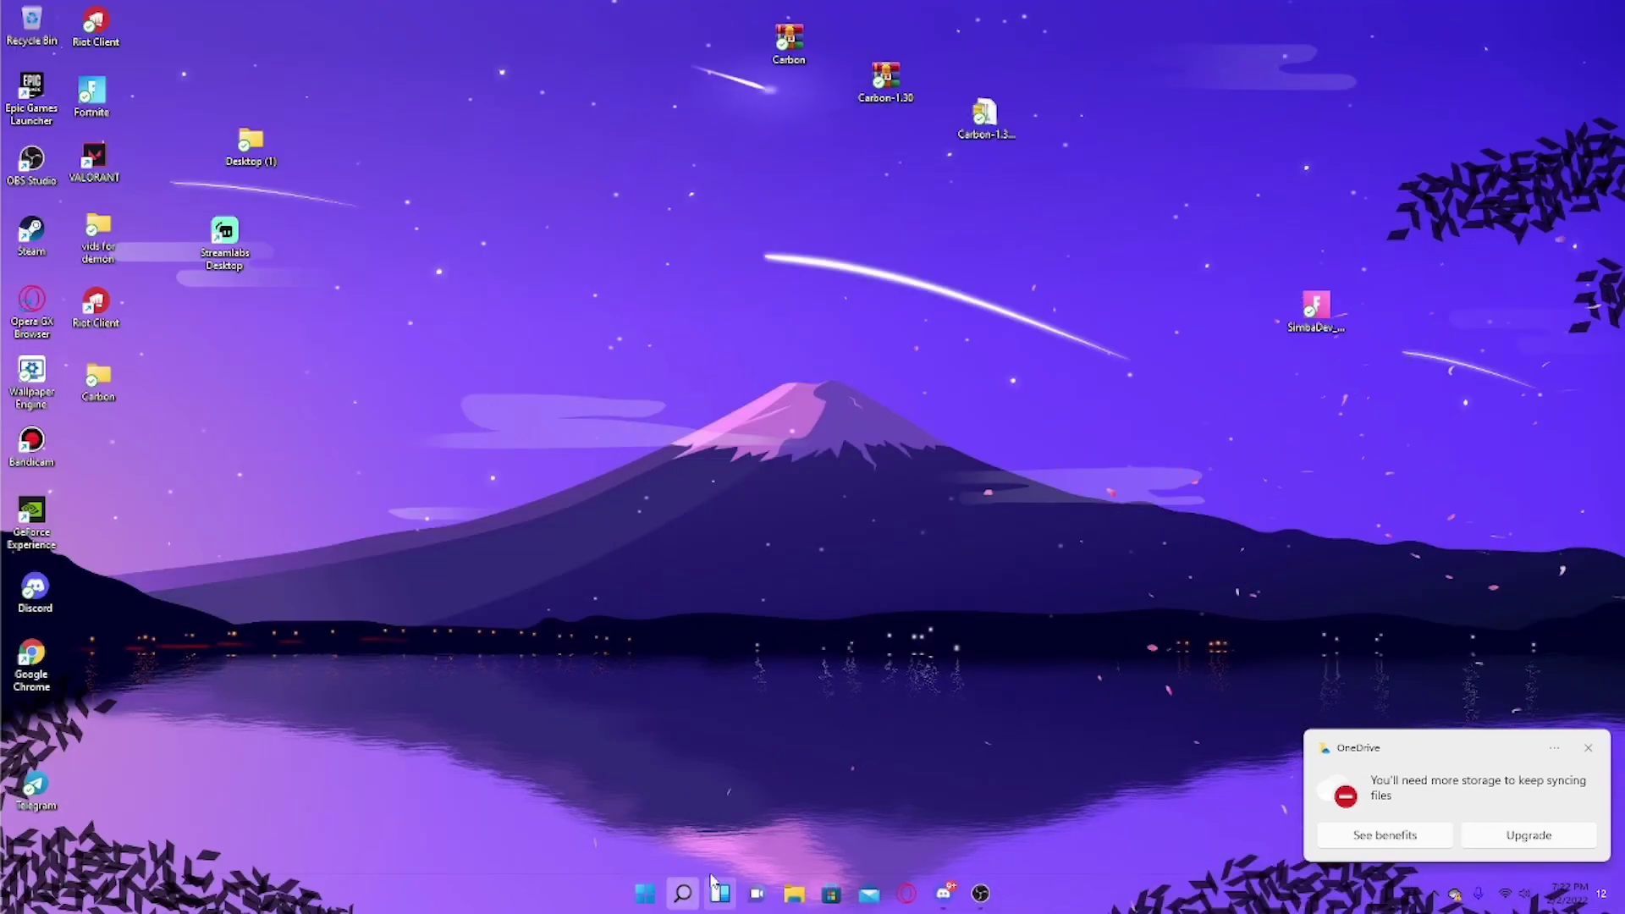
key(super)
text(opera)
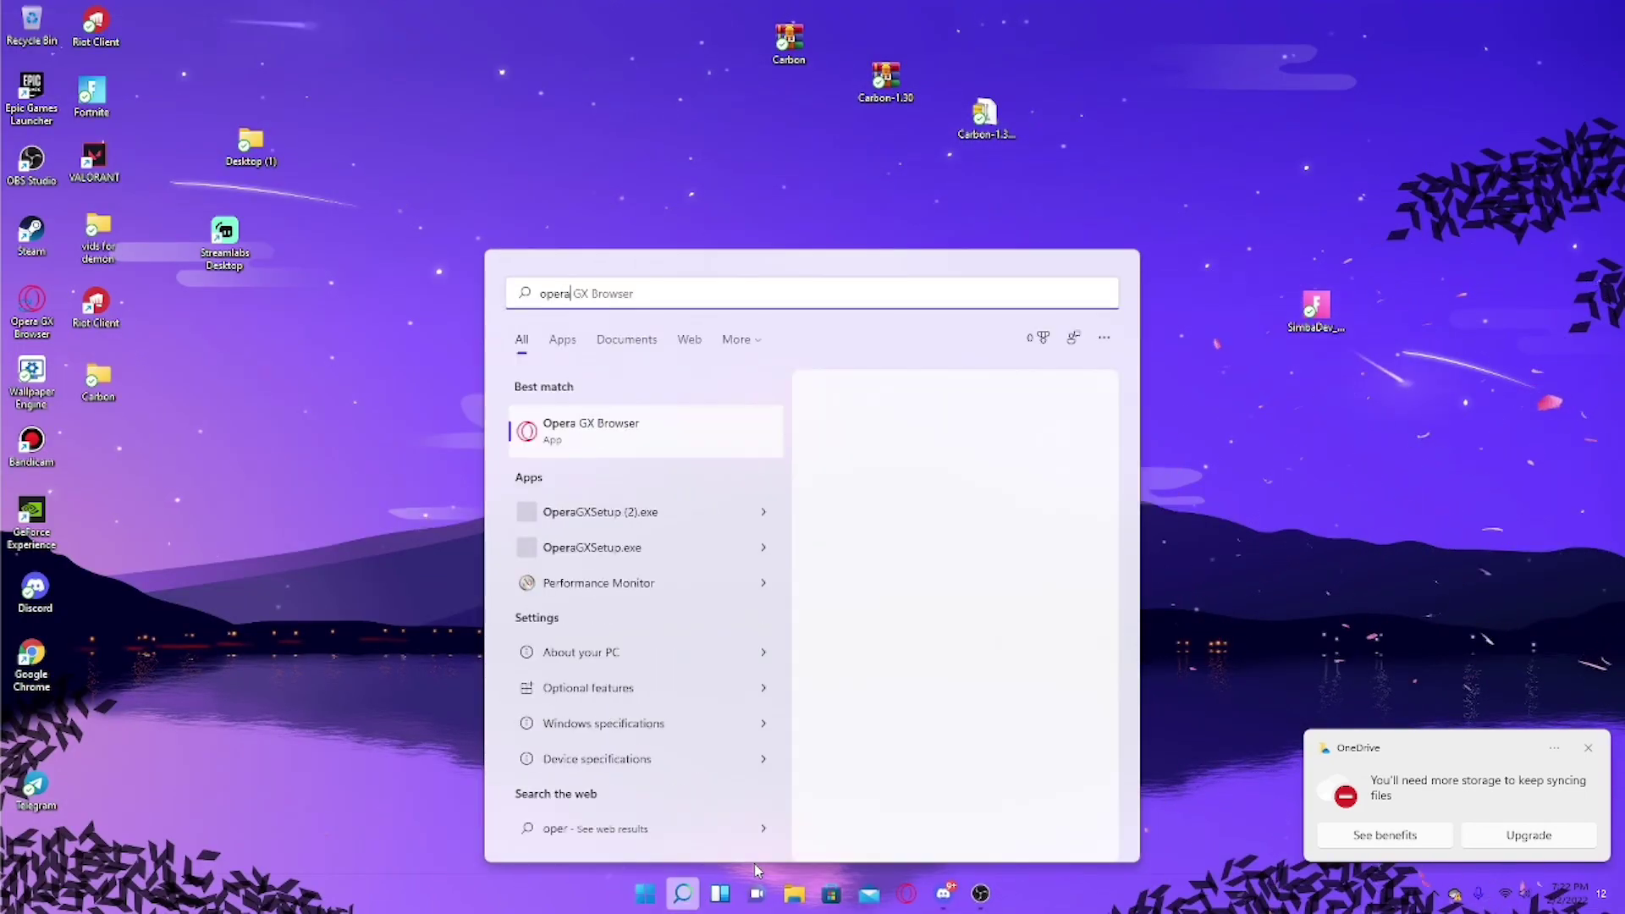
click(585, 450)
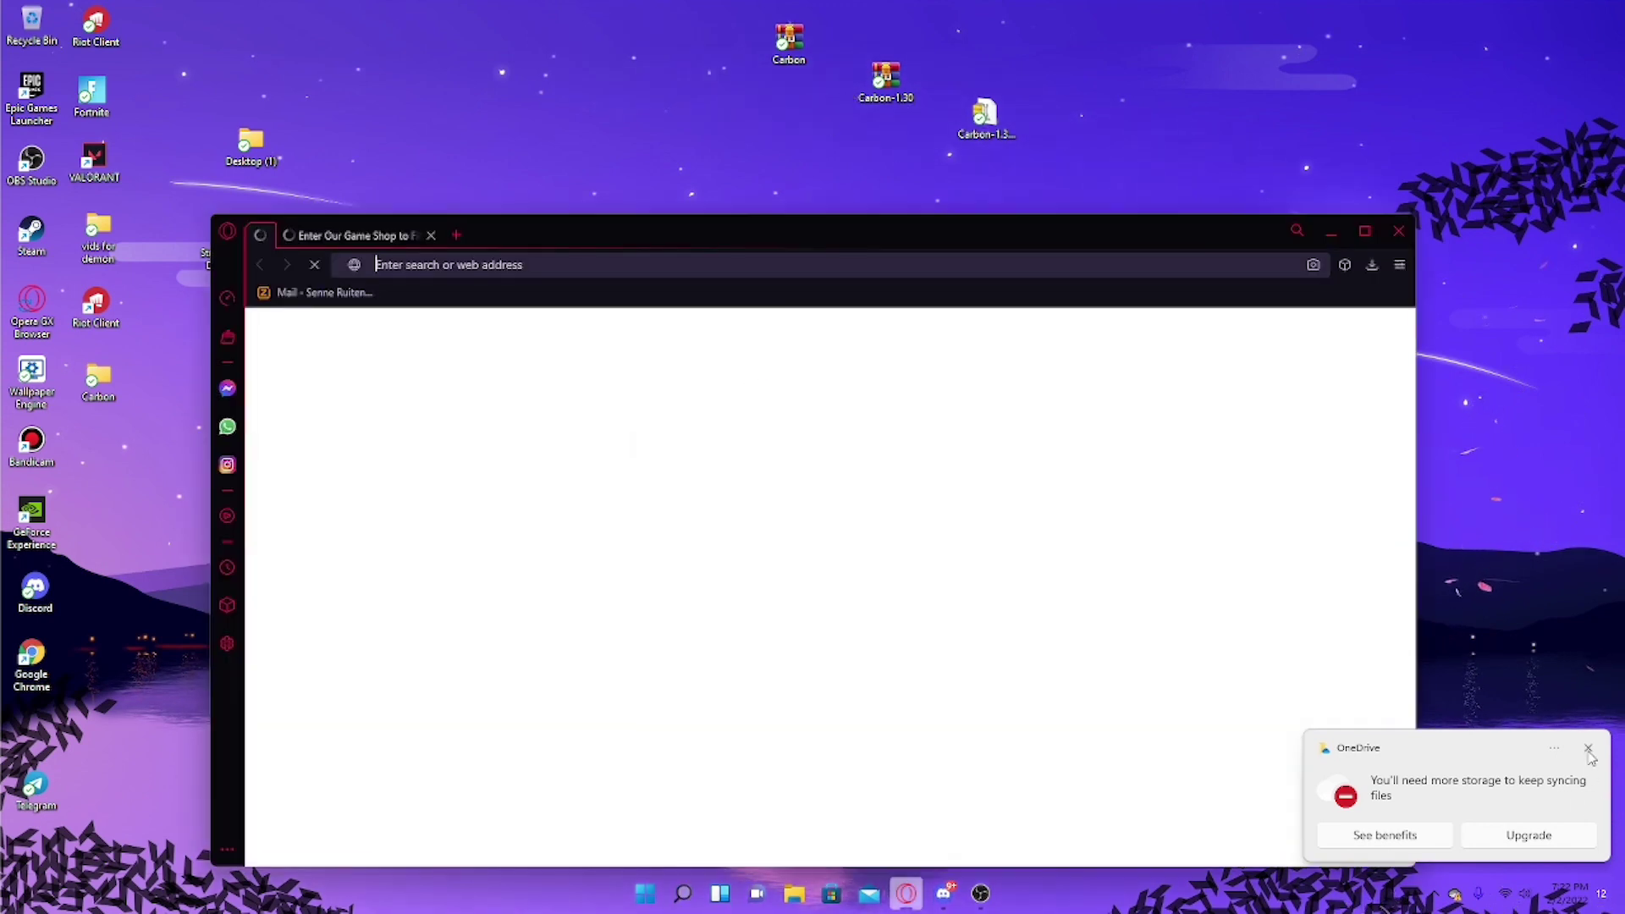
click(1589, 748)
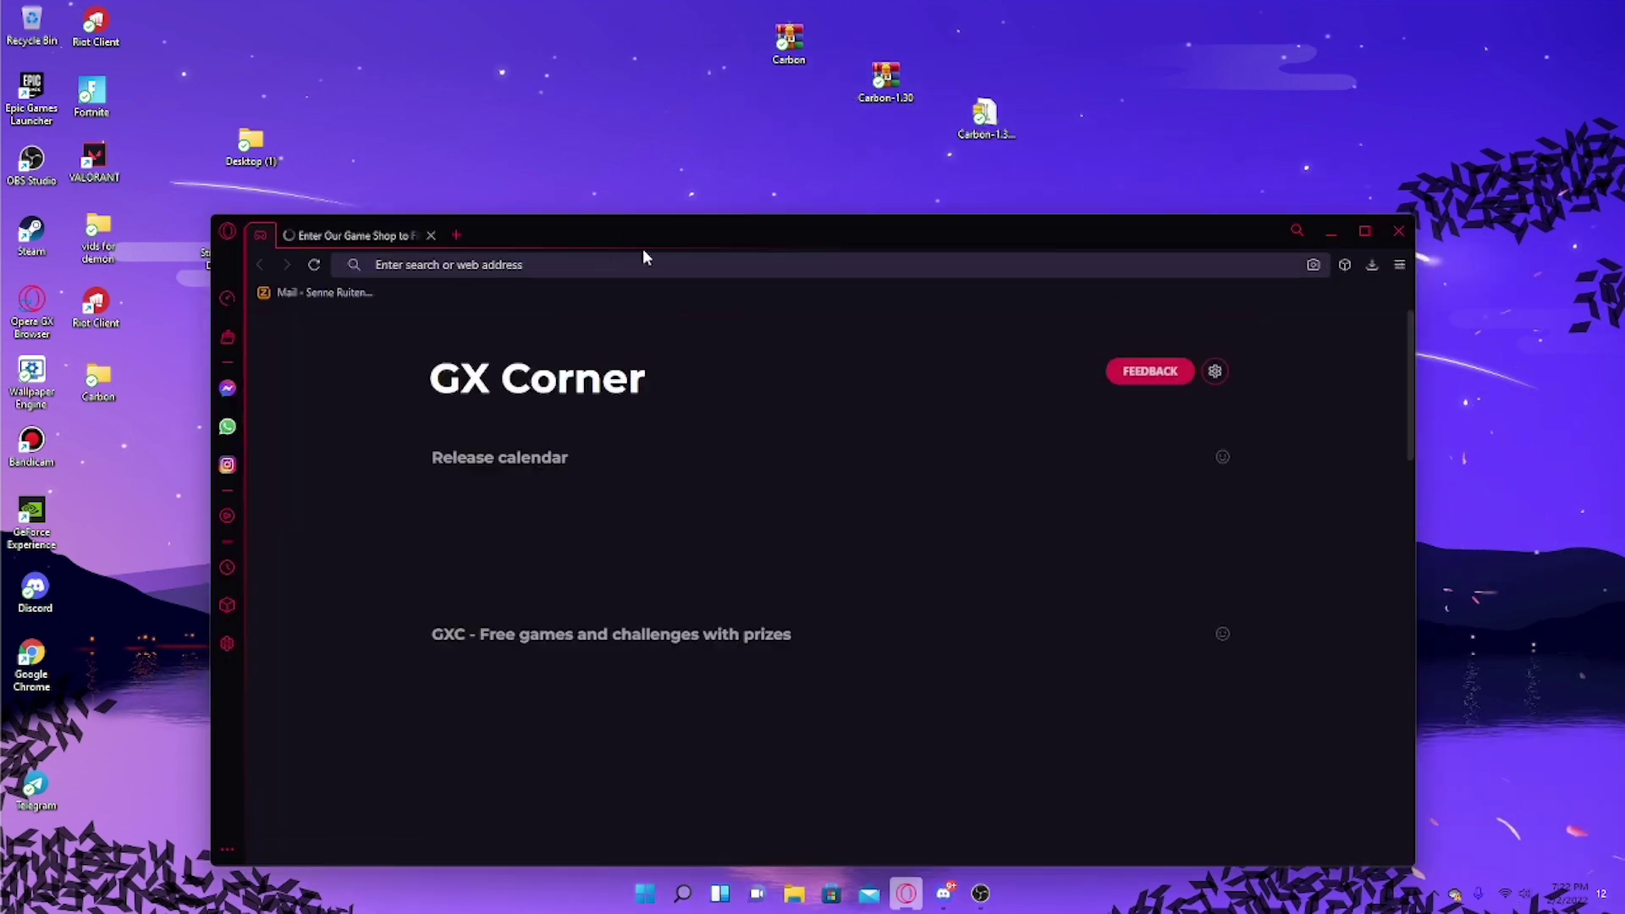
double_click(599, 227)
In Settings, apply the Purple Haze theme and settle on Dark mode after trying Light and Auto
middle_click(148, 12)
click(15, 432)
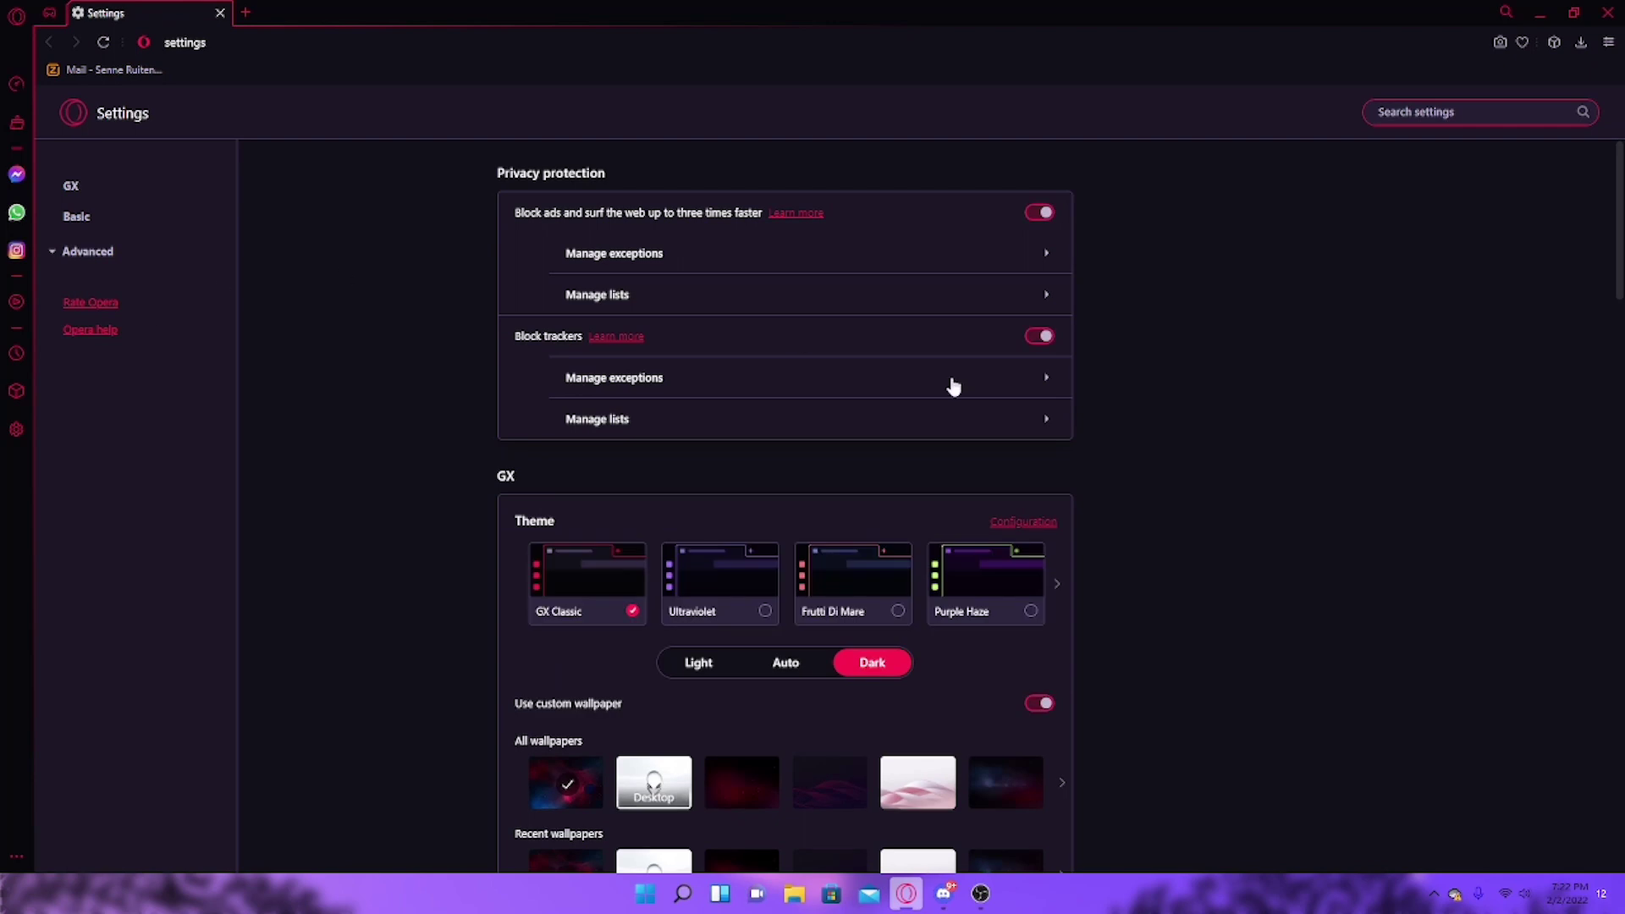
click(877, 621)
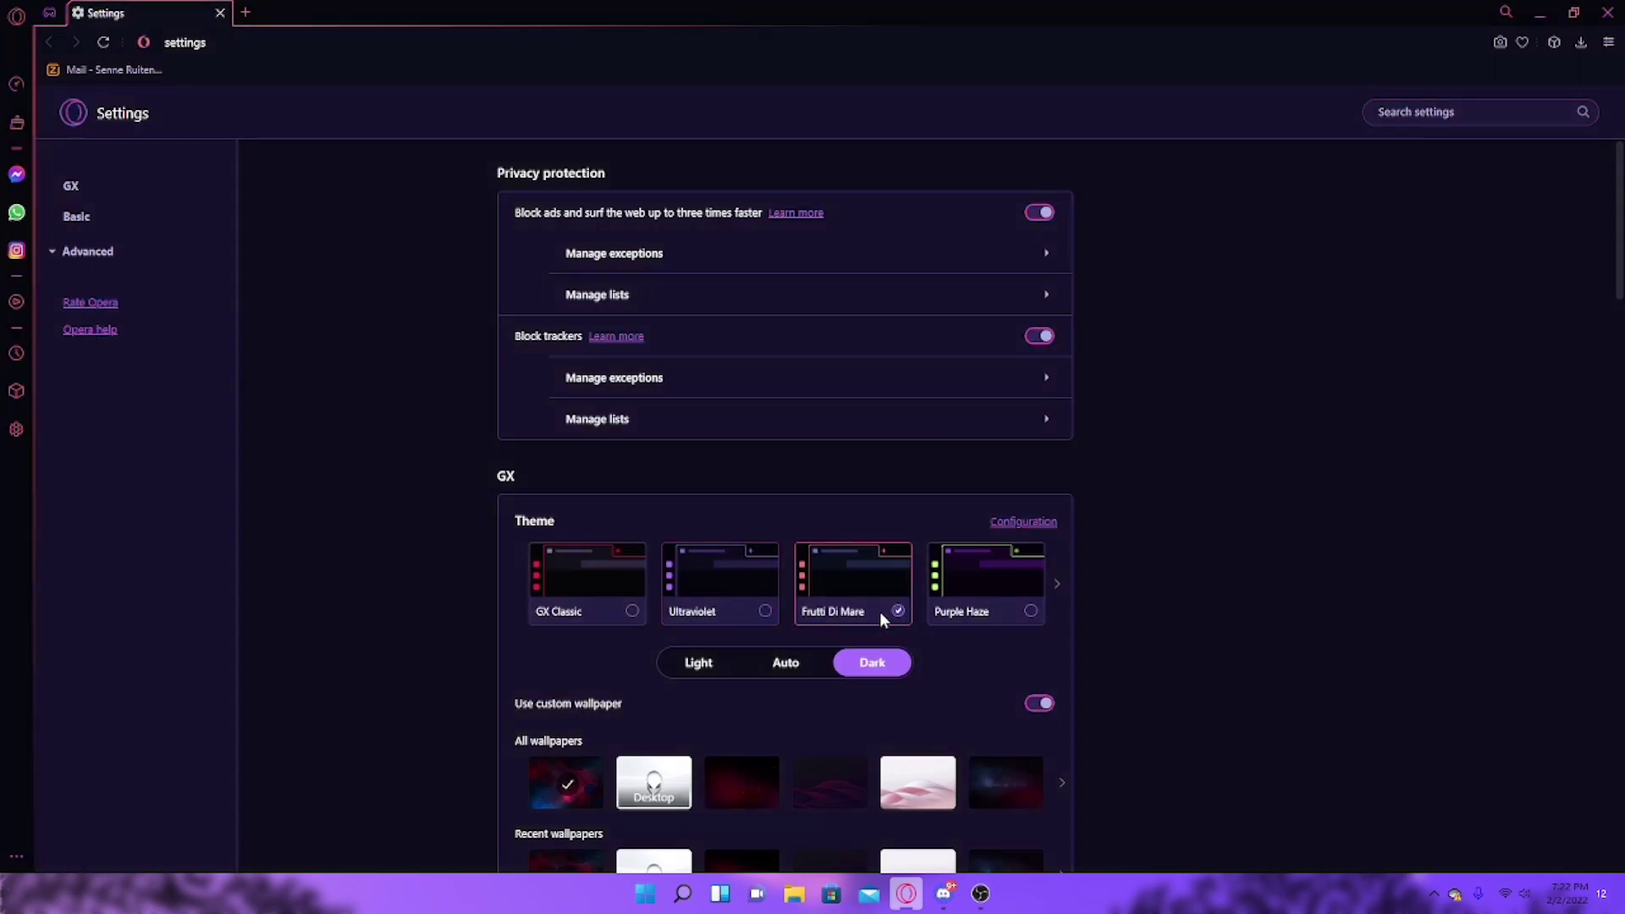
click(1000, 600)
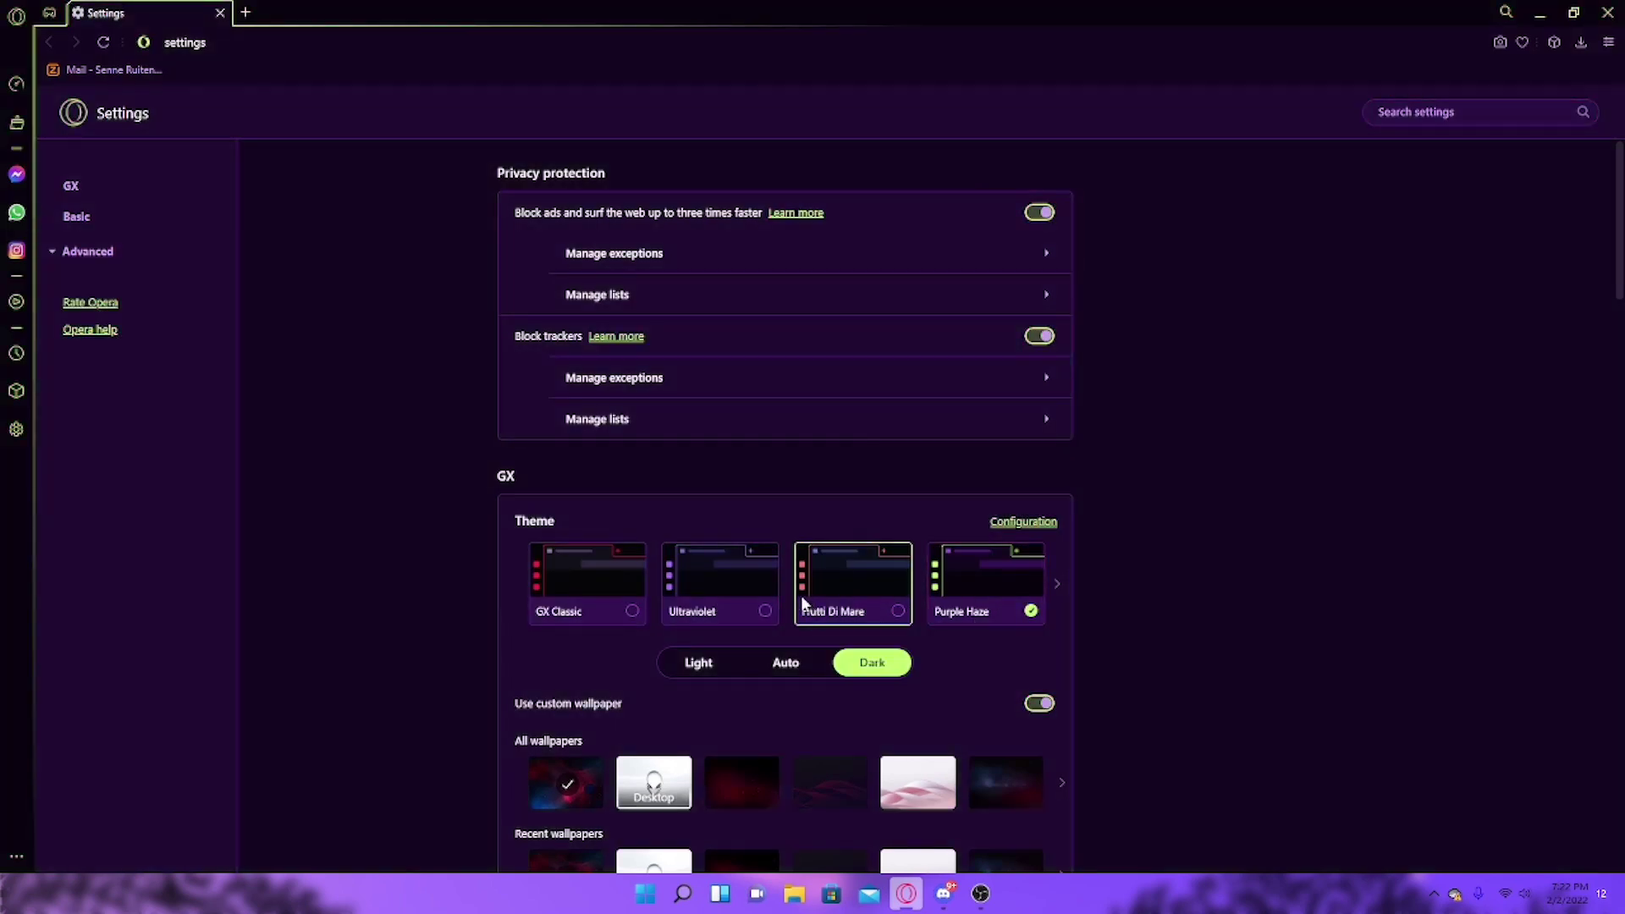
click(785, 668)
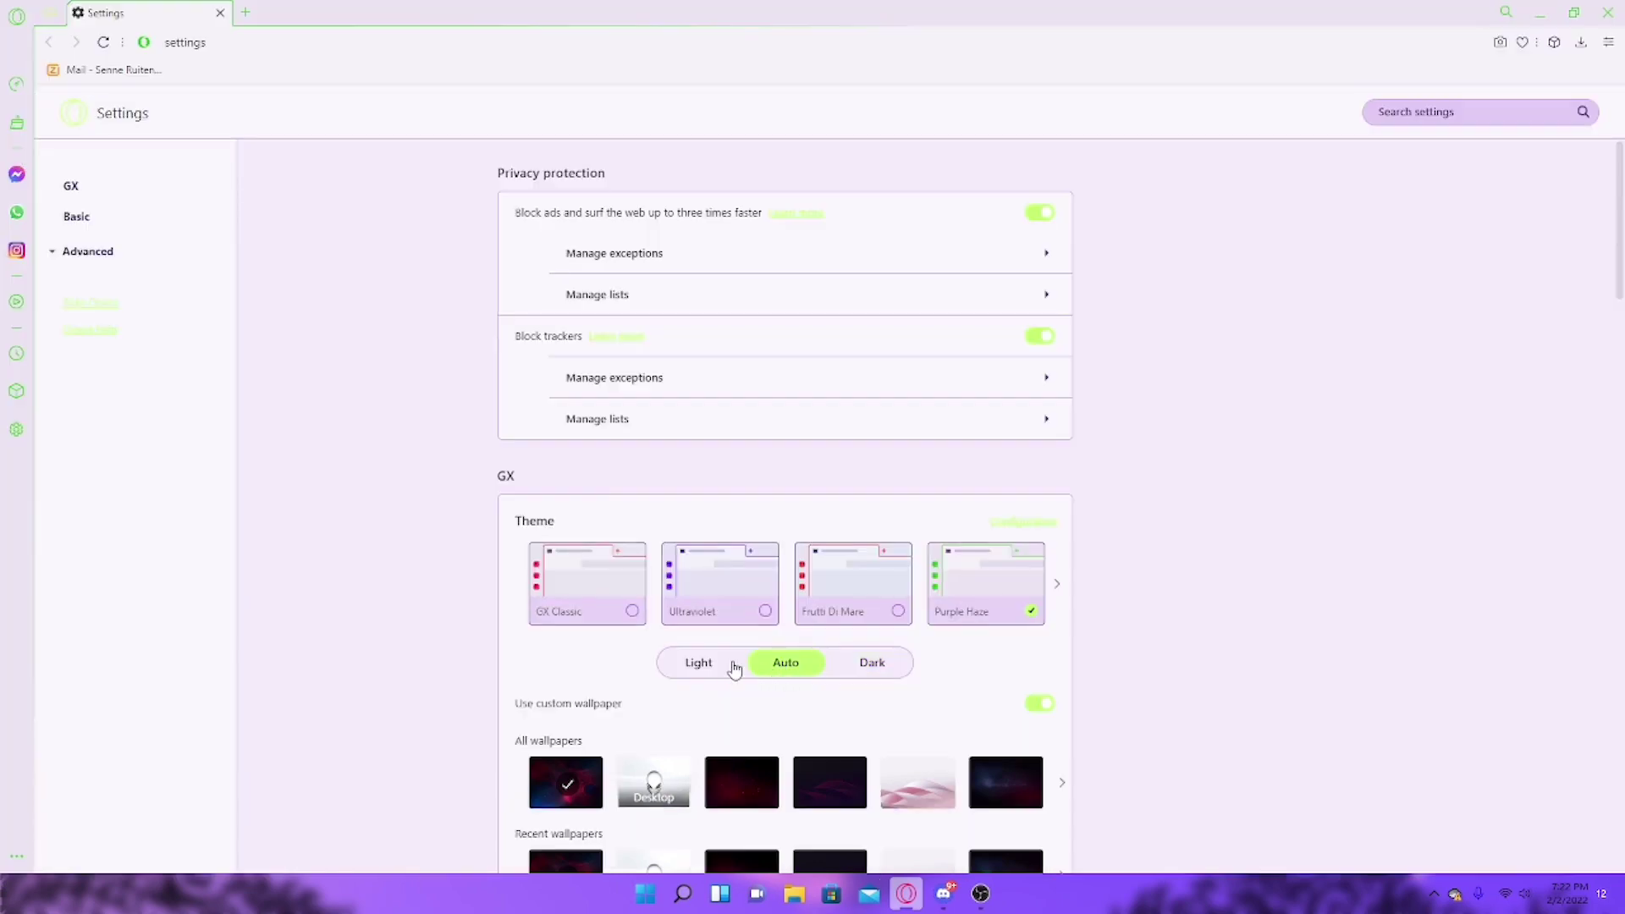
click(699, 662)
click(791, 668)
click(871, 668)
scroll(816, 678, down, 4)
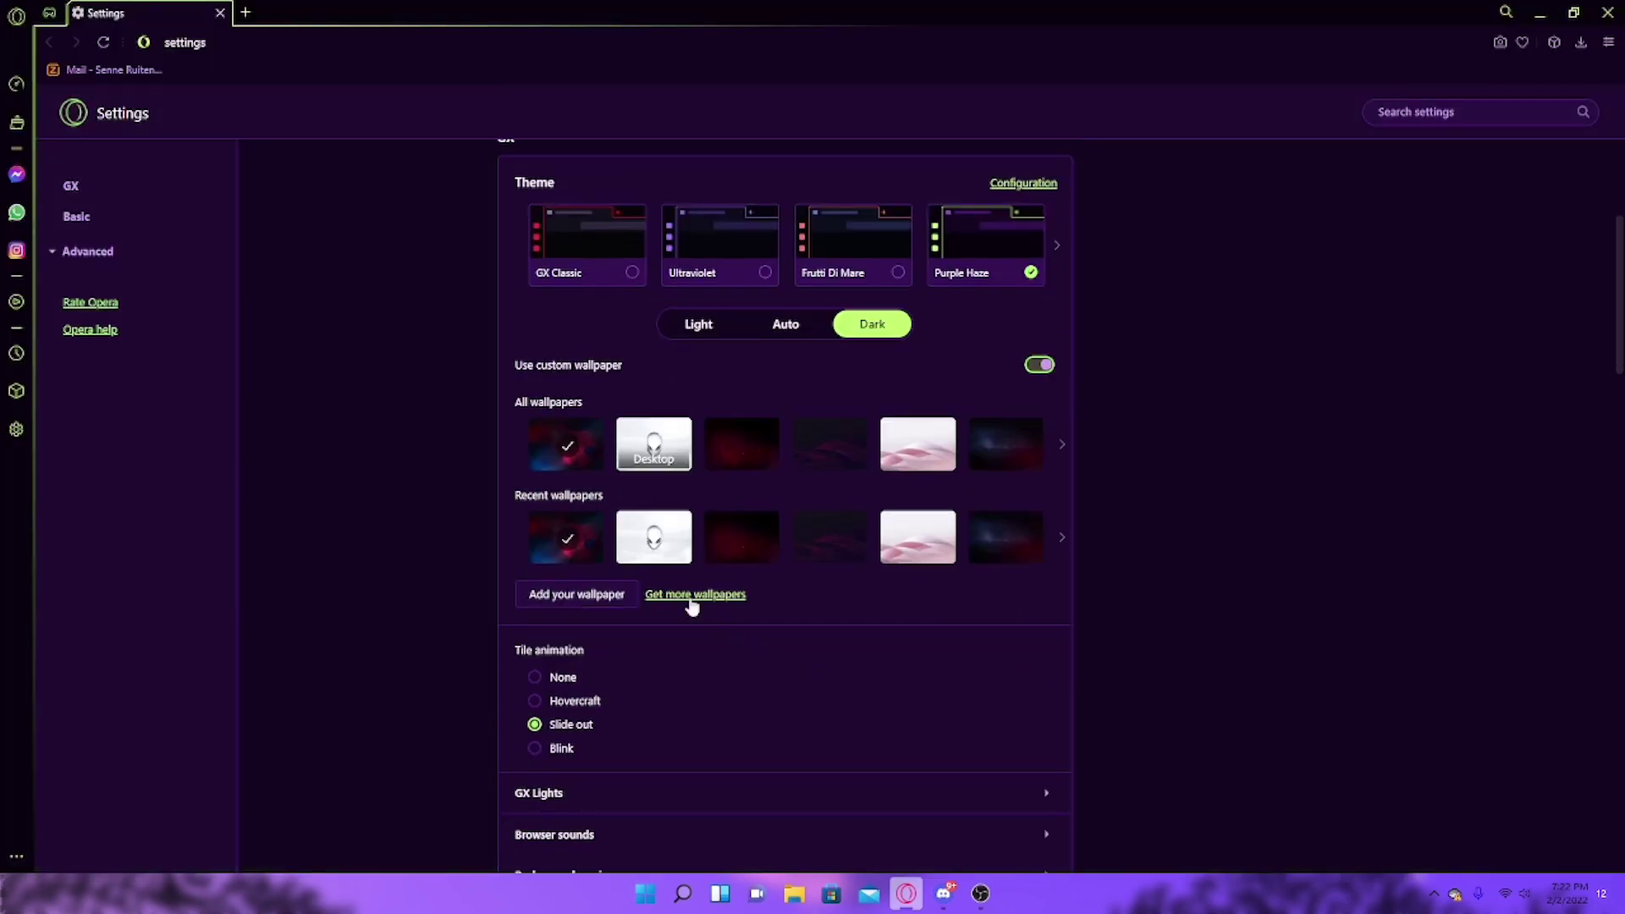
Set the pink wallpaper as the background and preview it in a new tab
click(907, 457)
click(257, 22)
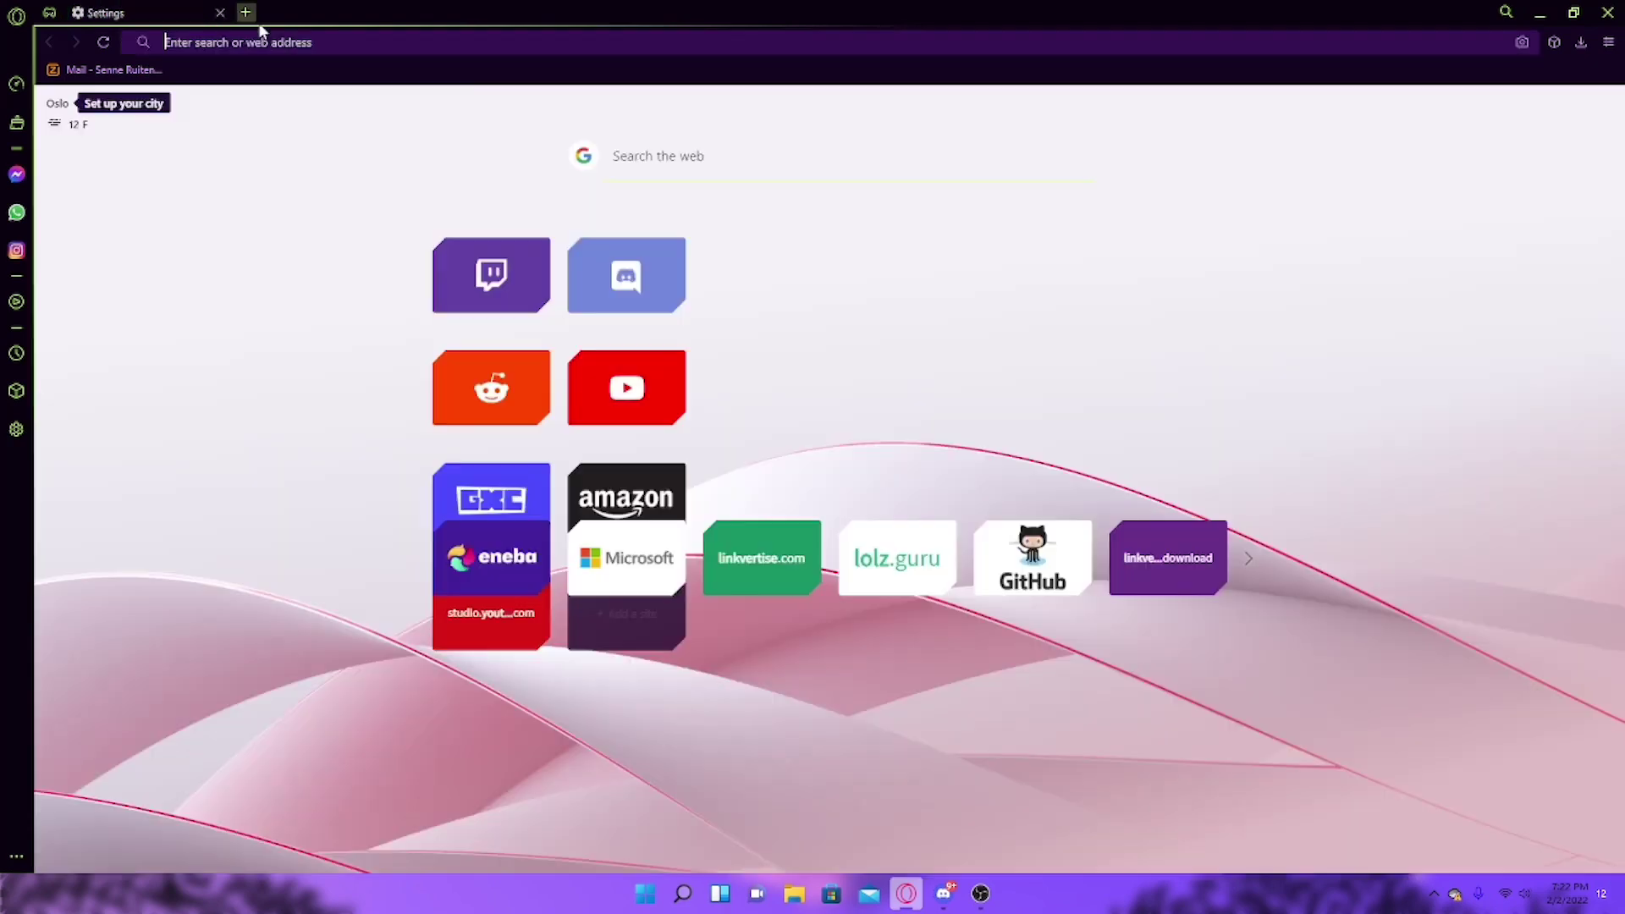
click(127, 12)
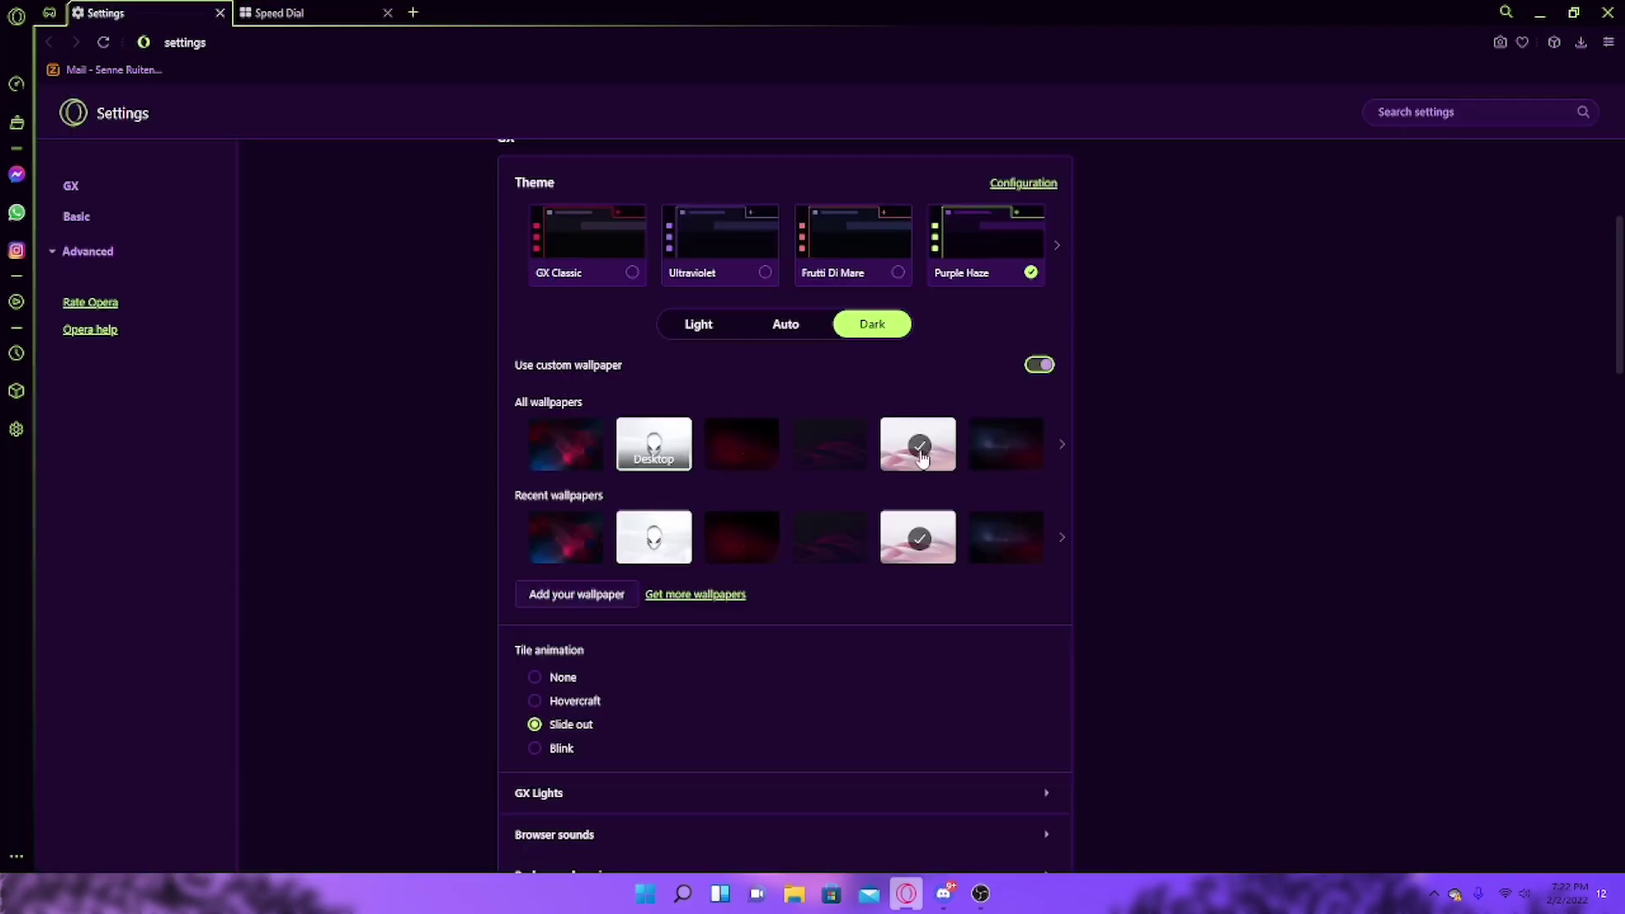
Browse recent wallpapers and apply the dark wave wallpaper, previewing it on Speed Dial
click(1059, 539)
click(1057, 539)
click(1058, 539)
click(1058, 540)
click(1057, 539)
click(1057, 539)
click(1057, 539)
click(926, 537)
click(280, 10)
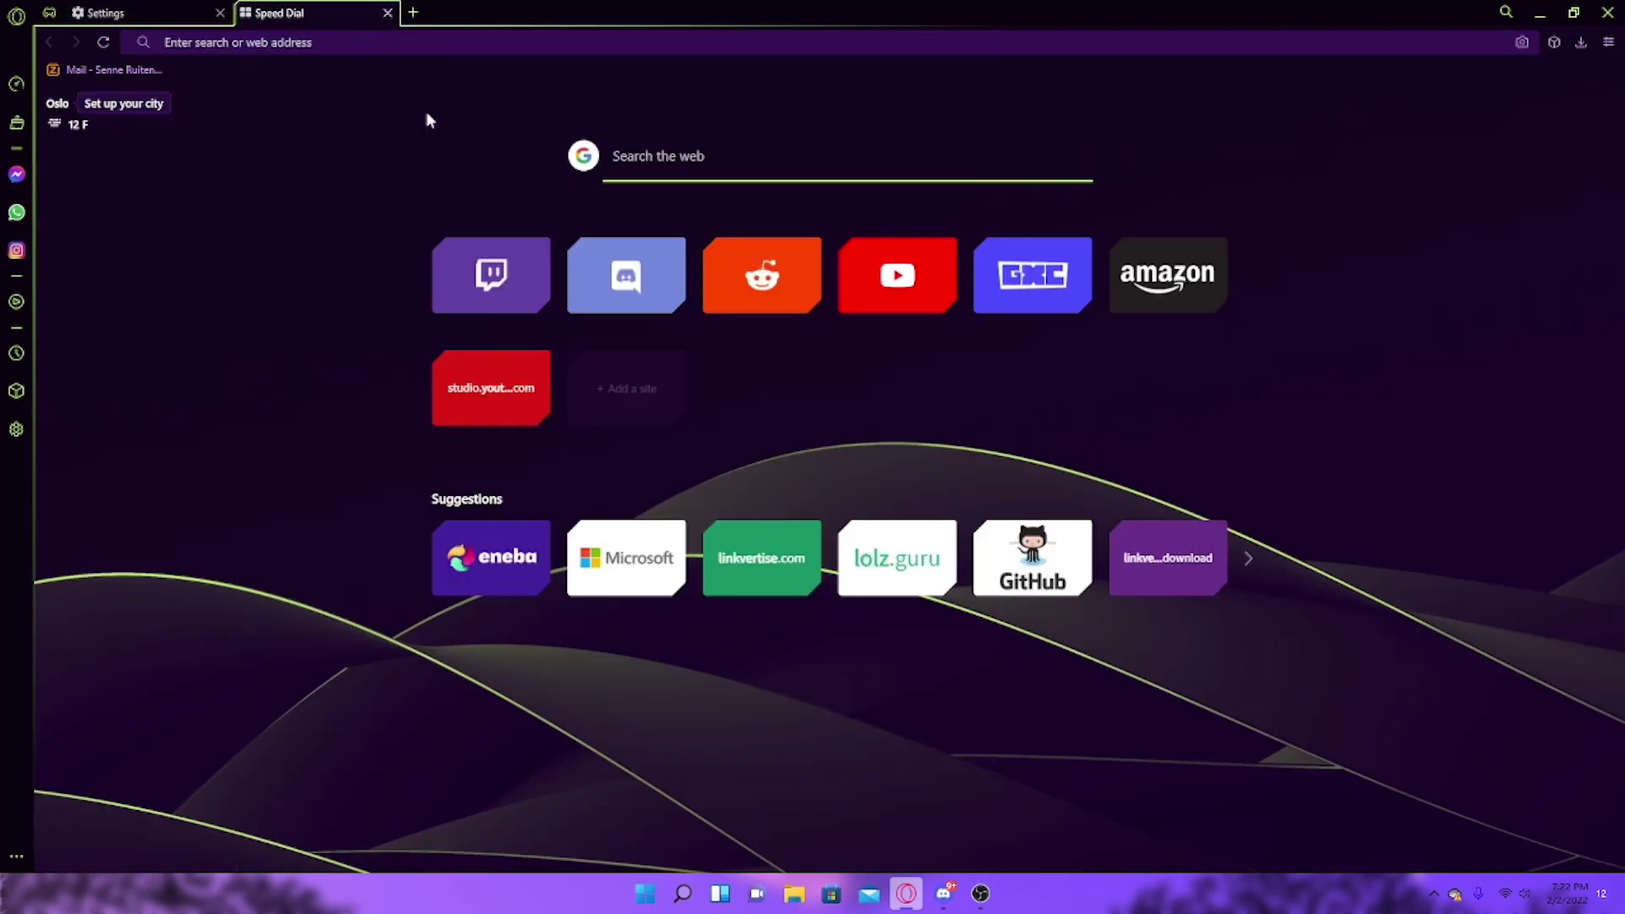
click(388, 13)
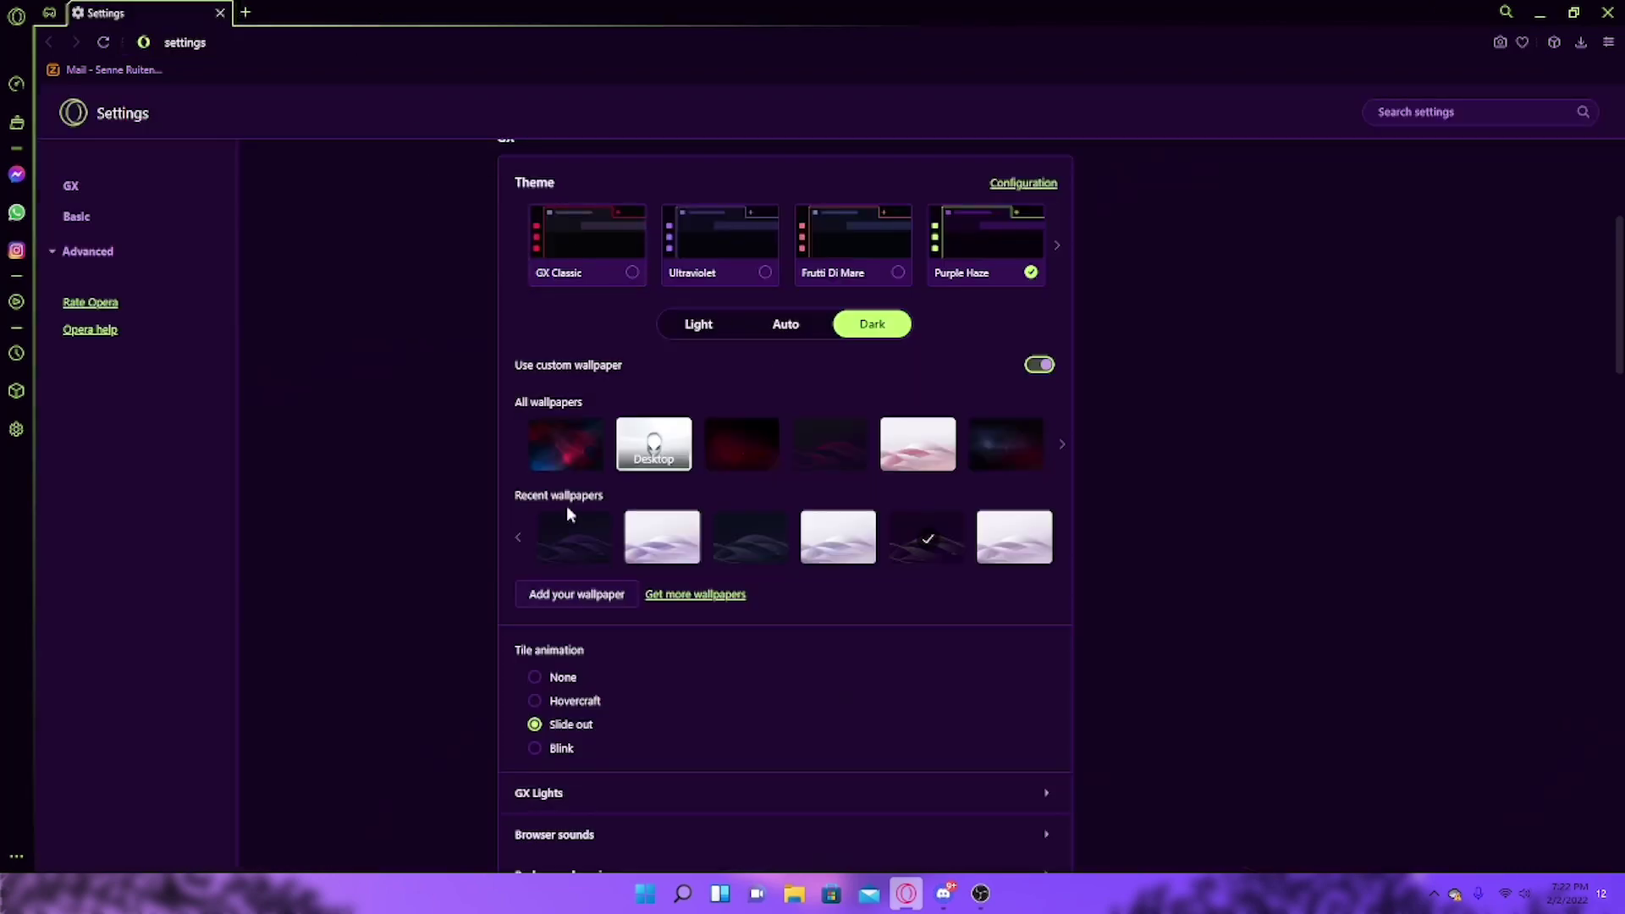
scroll(566, 505, down, 8)
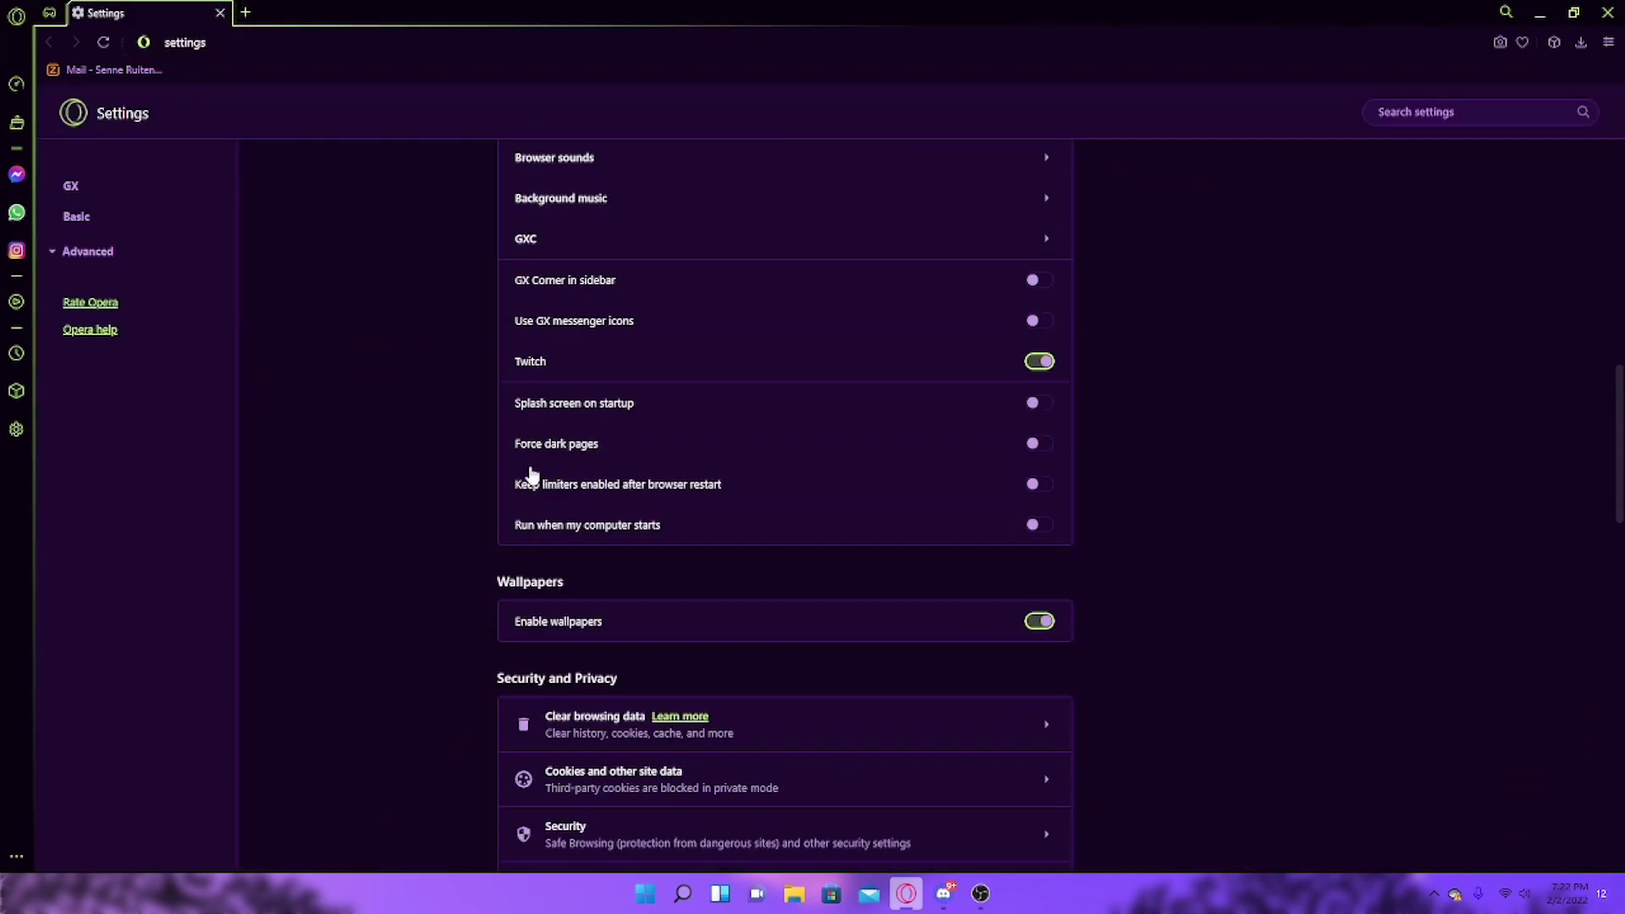
scroll(541, 475, up, 3)
Choose the Super Nova GX Lights animation set after trying Evolution, Frostbite and Respawn
click(597, 373)
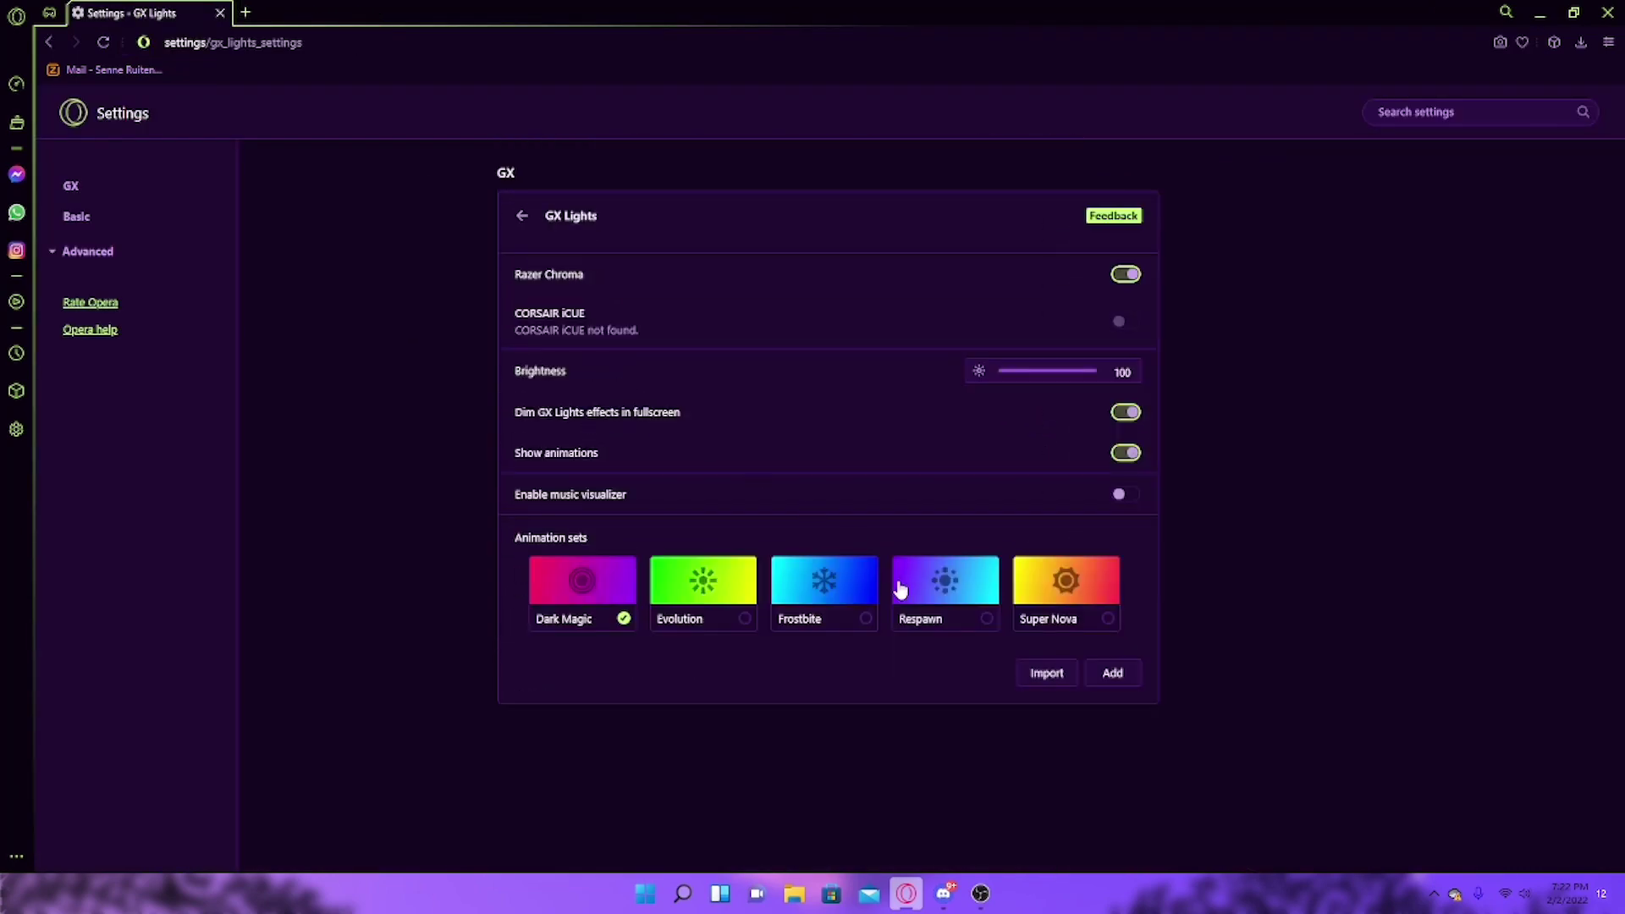
click(680, 611)
click(819, 621)
click(954, 616)
click(1078, 595)
click(249, 12)
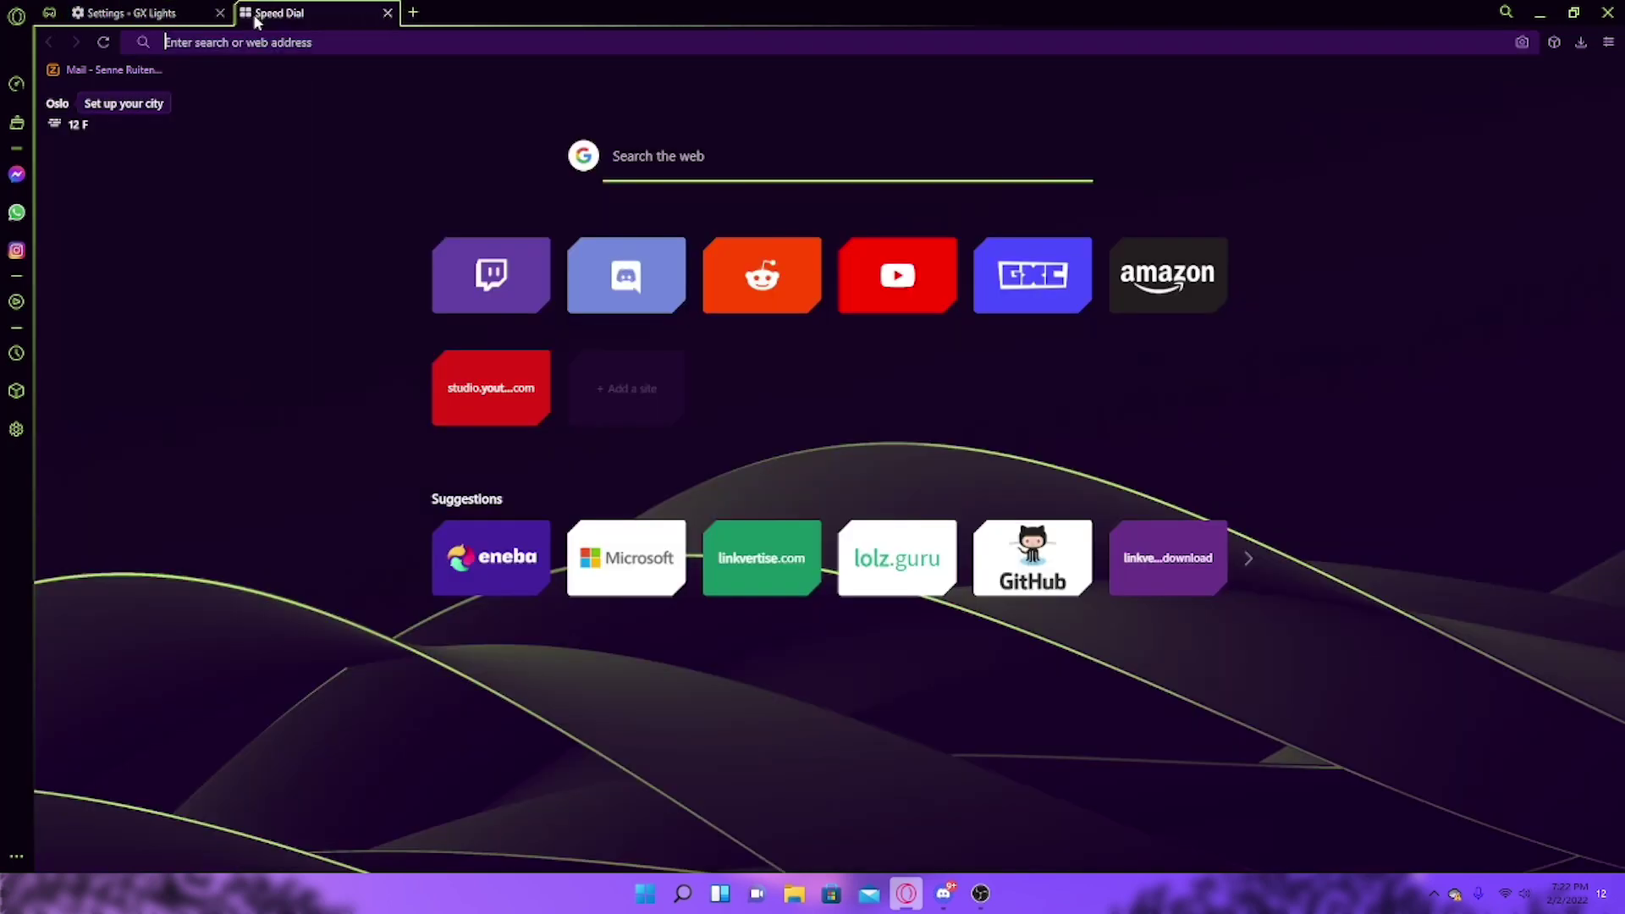
click(170, 13)
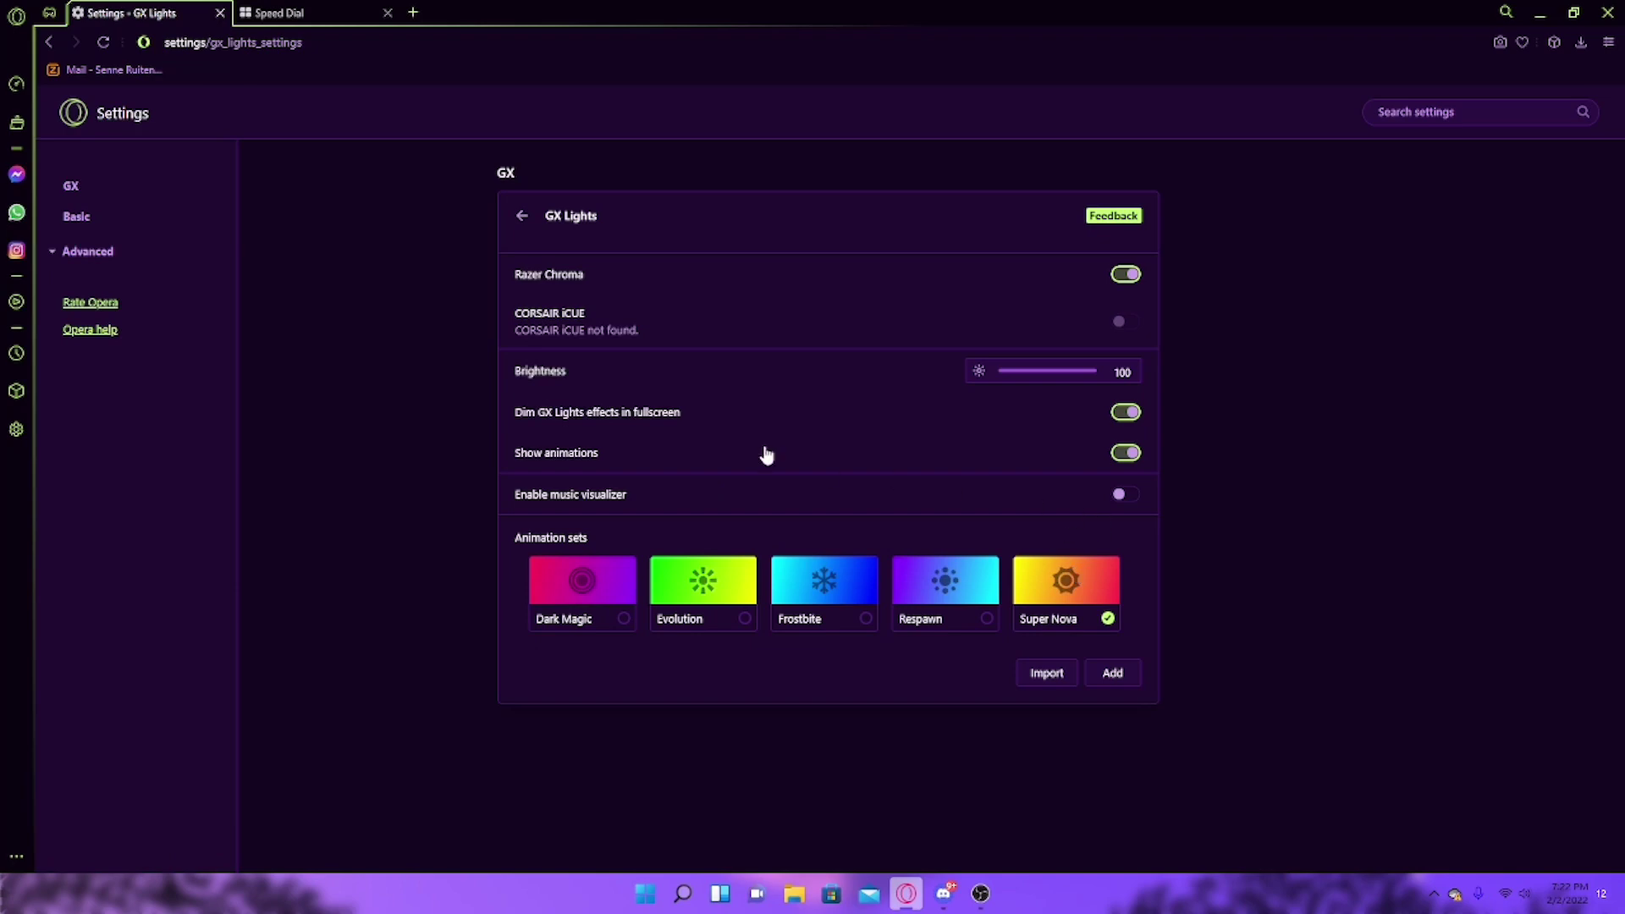
Return from GX Lights to the main settings and scroll through it back to the Theme section
click(521, 215)
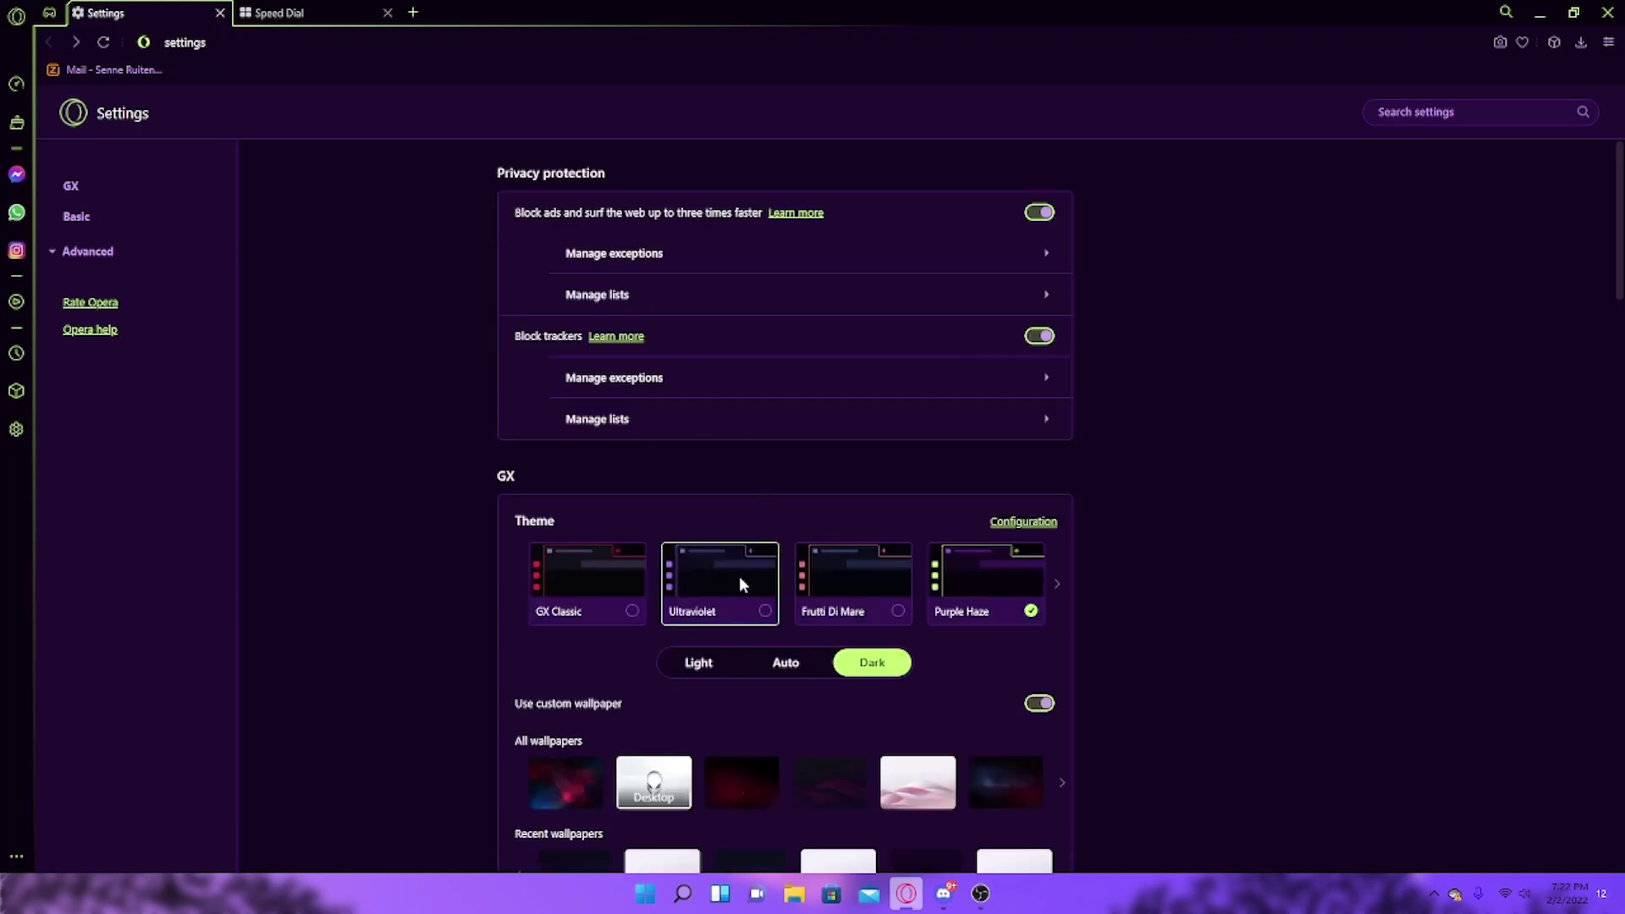
scroll(559, 610, down, 7)
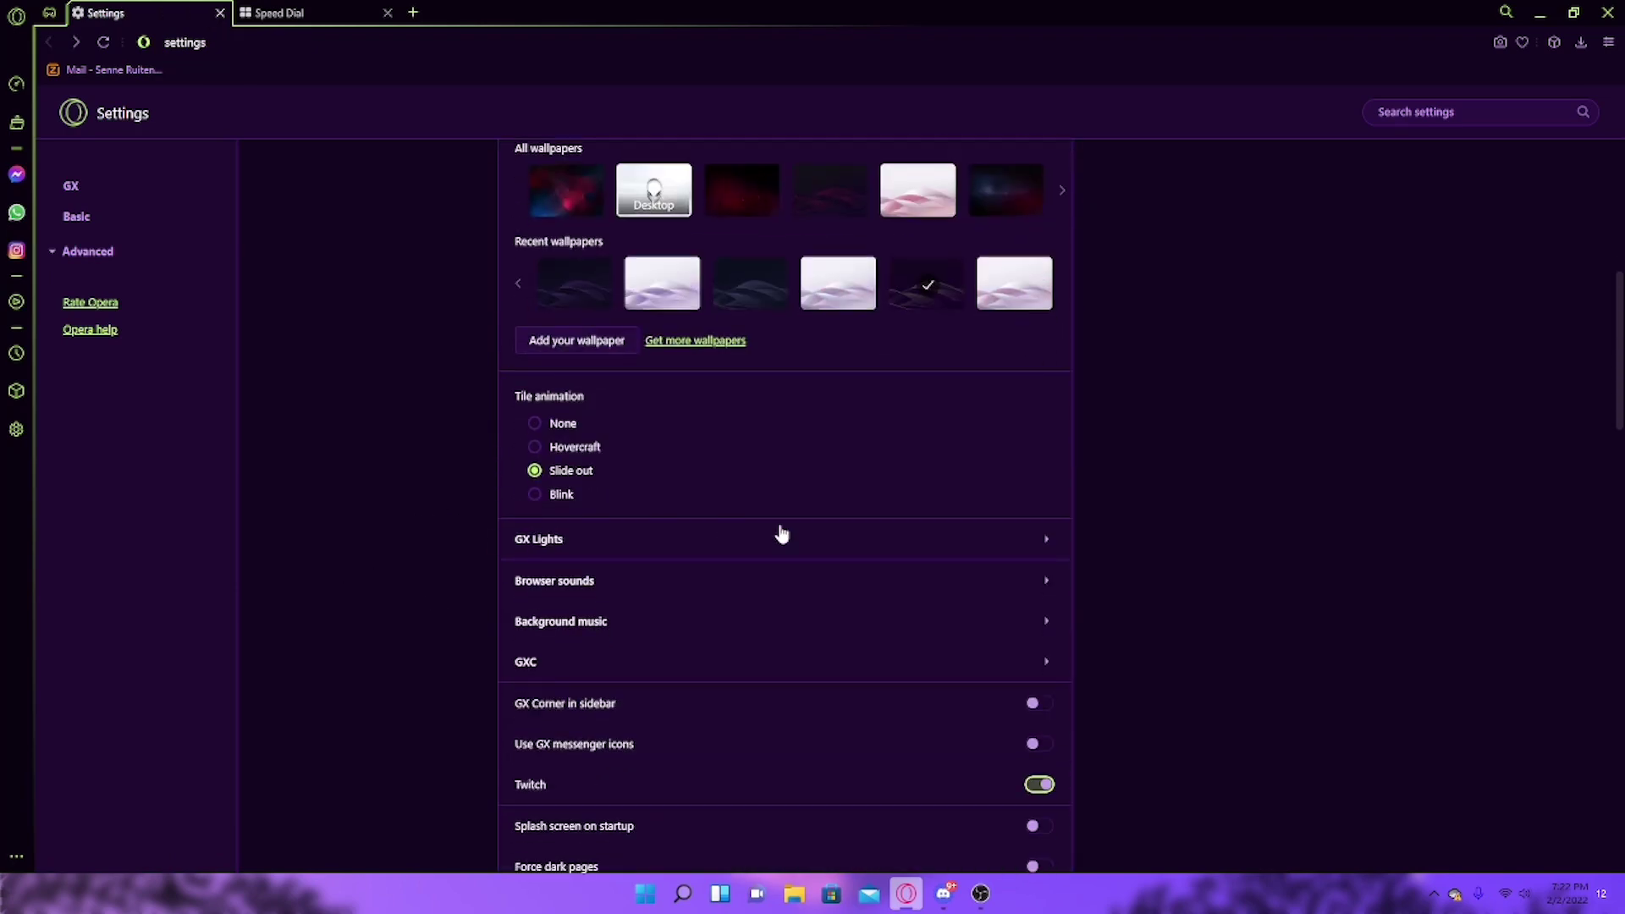
scroll(584, 542, down, 1)
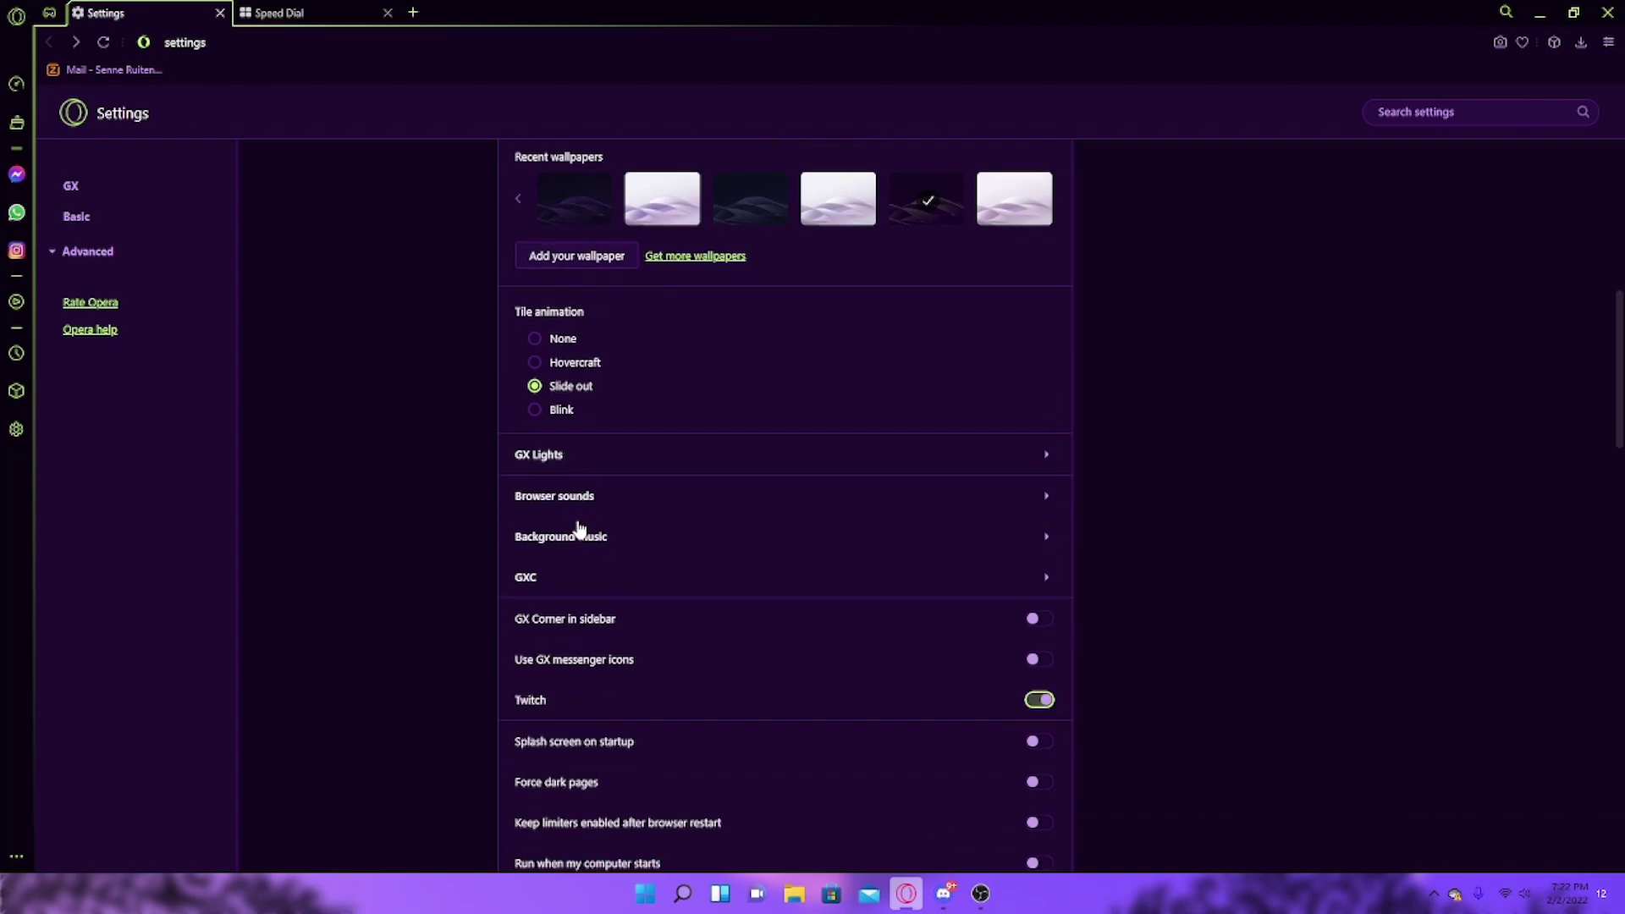
scroll(595, 493, down, 6)
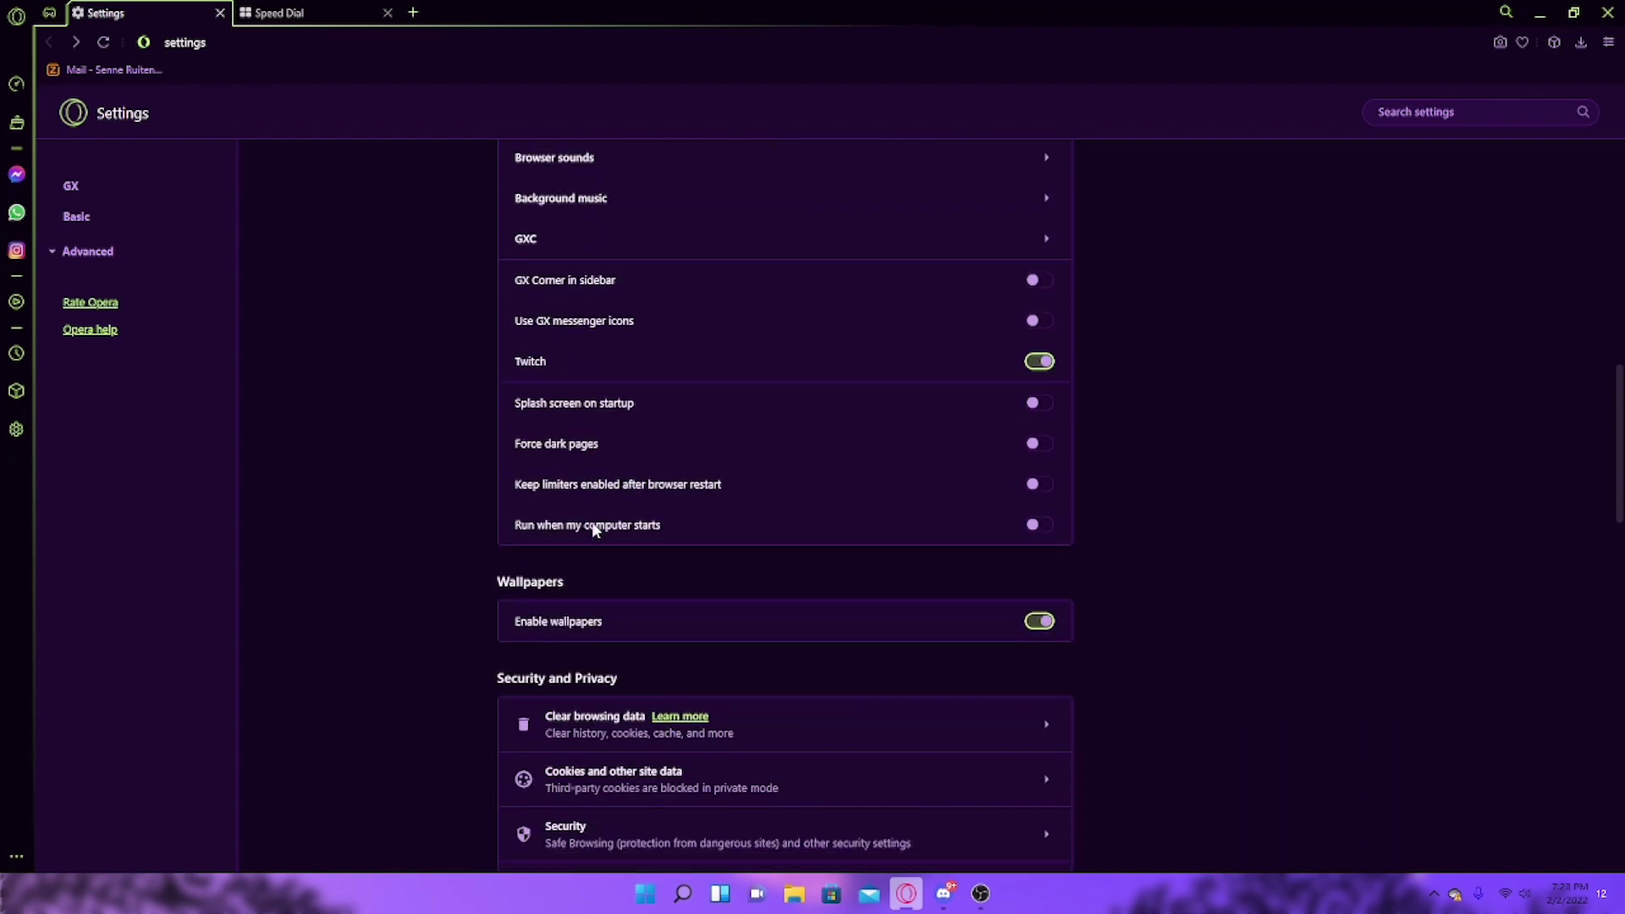
scroll(584, 525, down, 1)
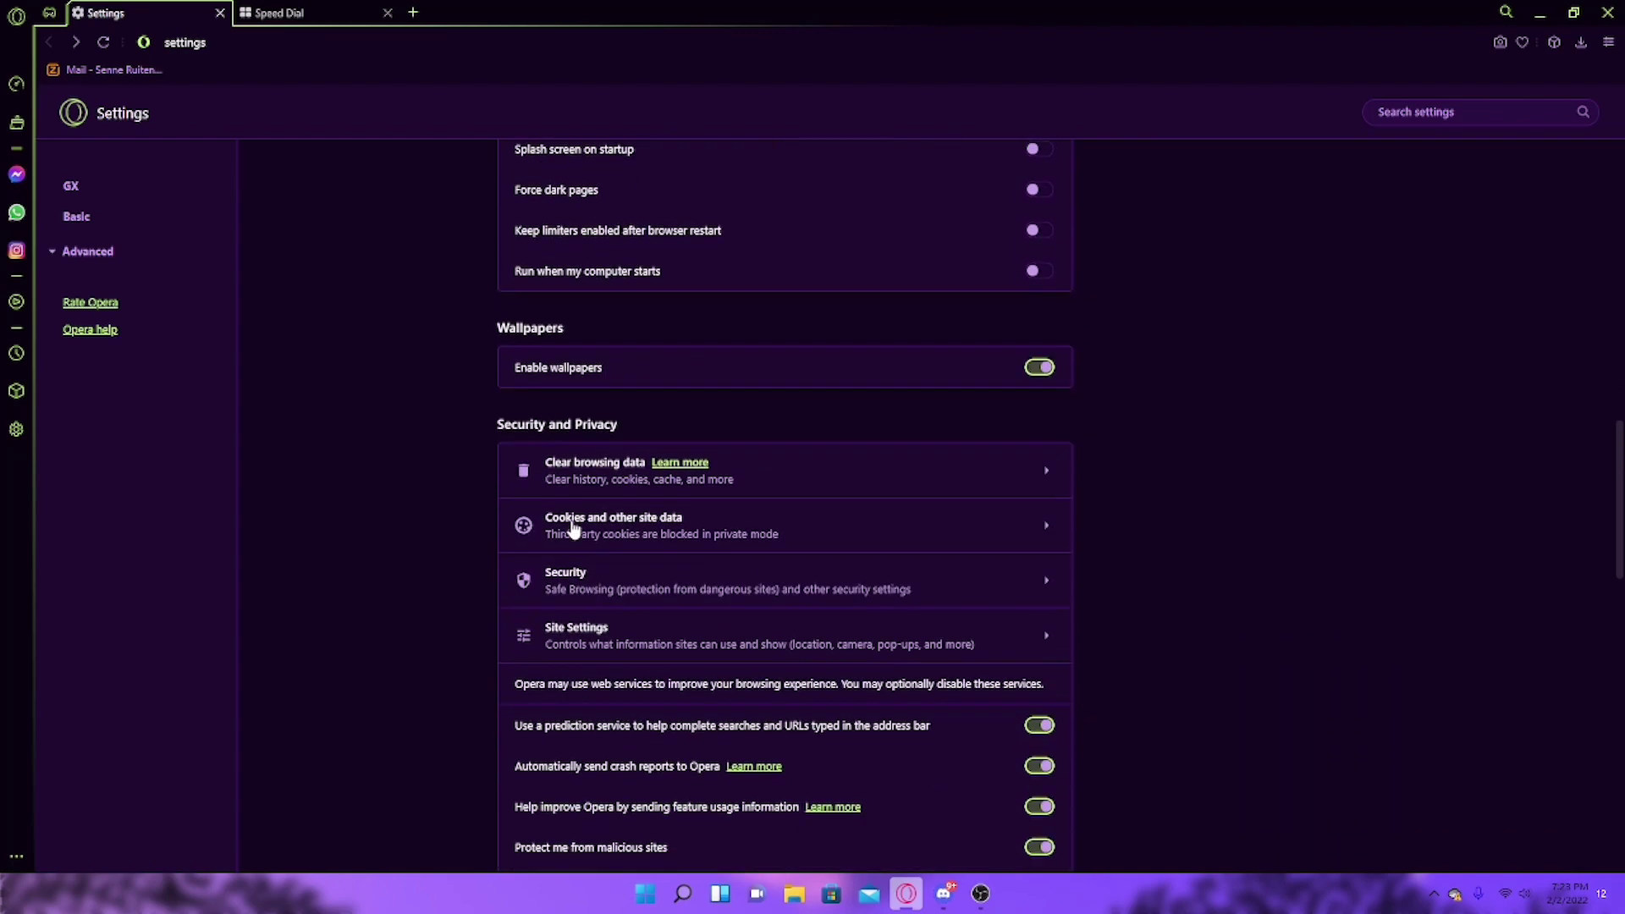
scroll(633, 533, down, 6)
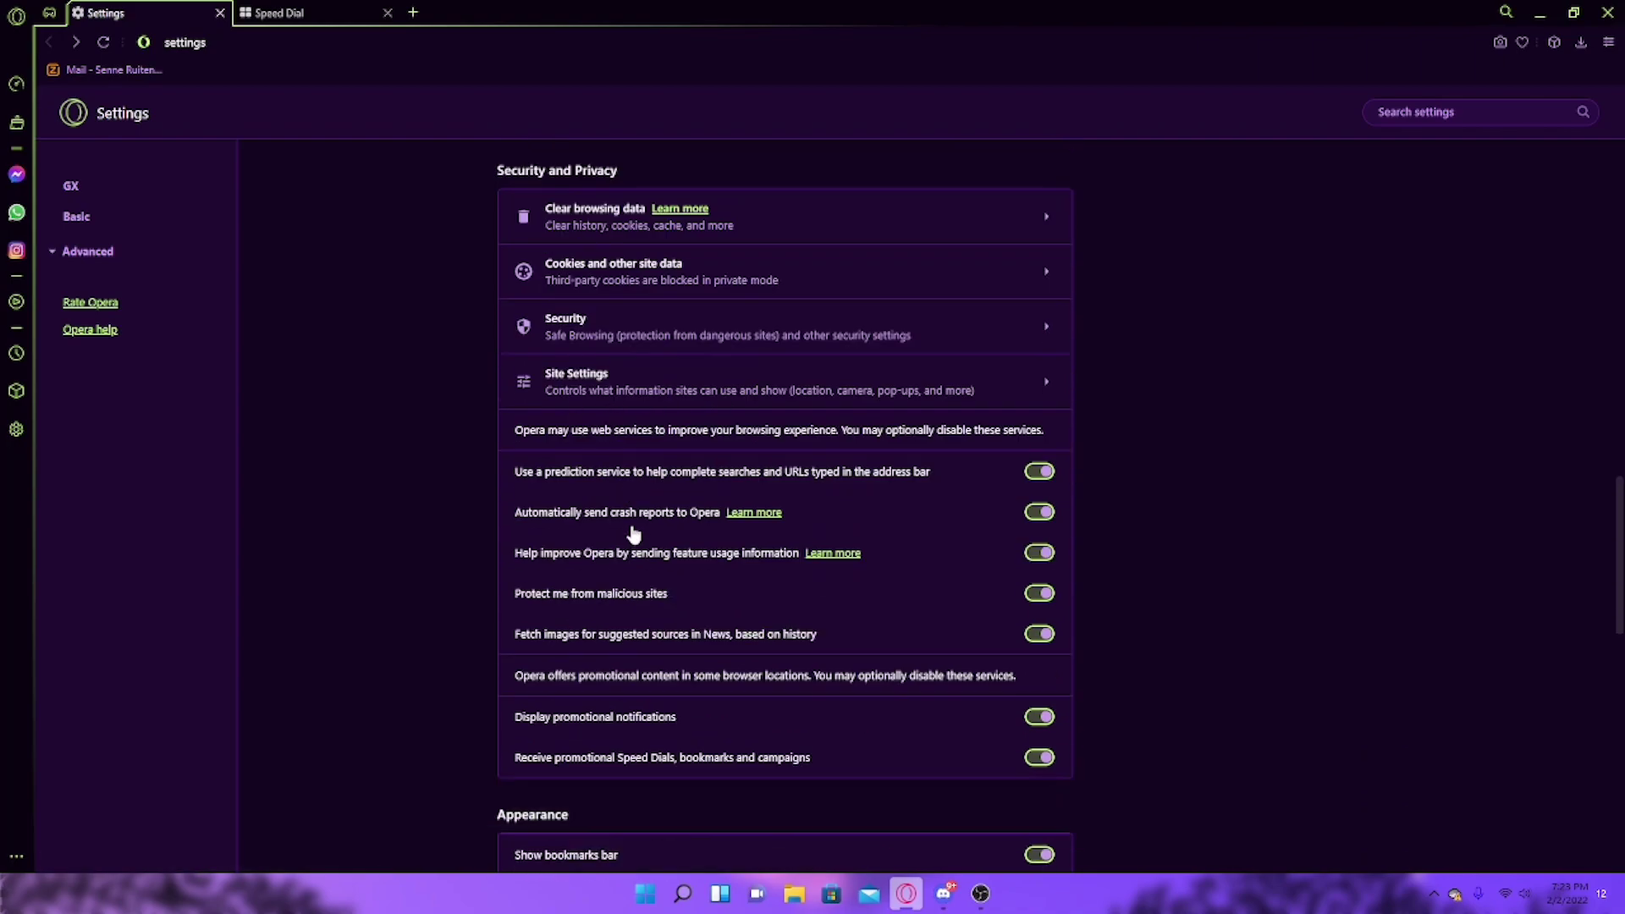
scroll(633, 533, down, 10)
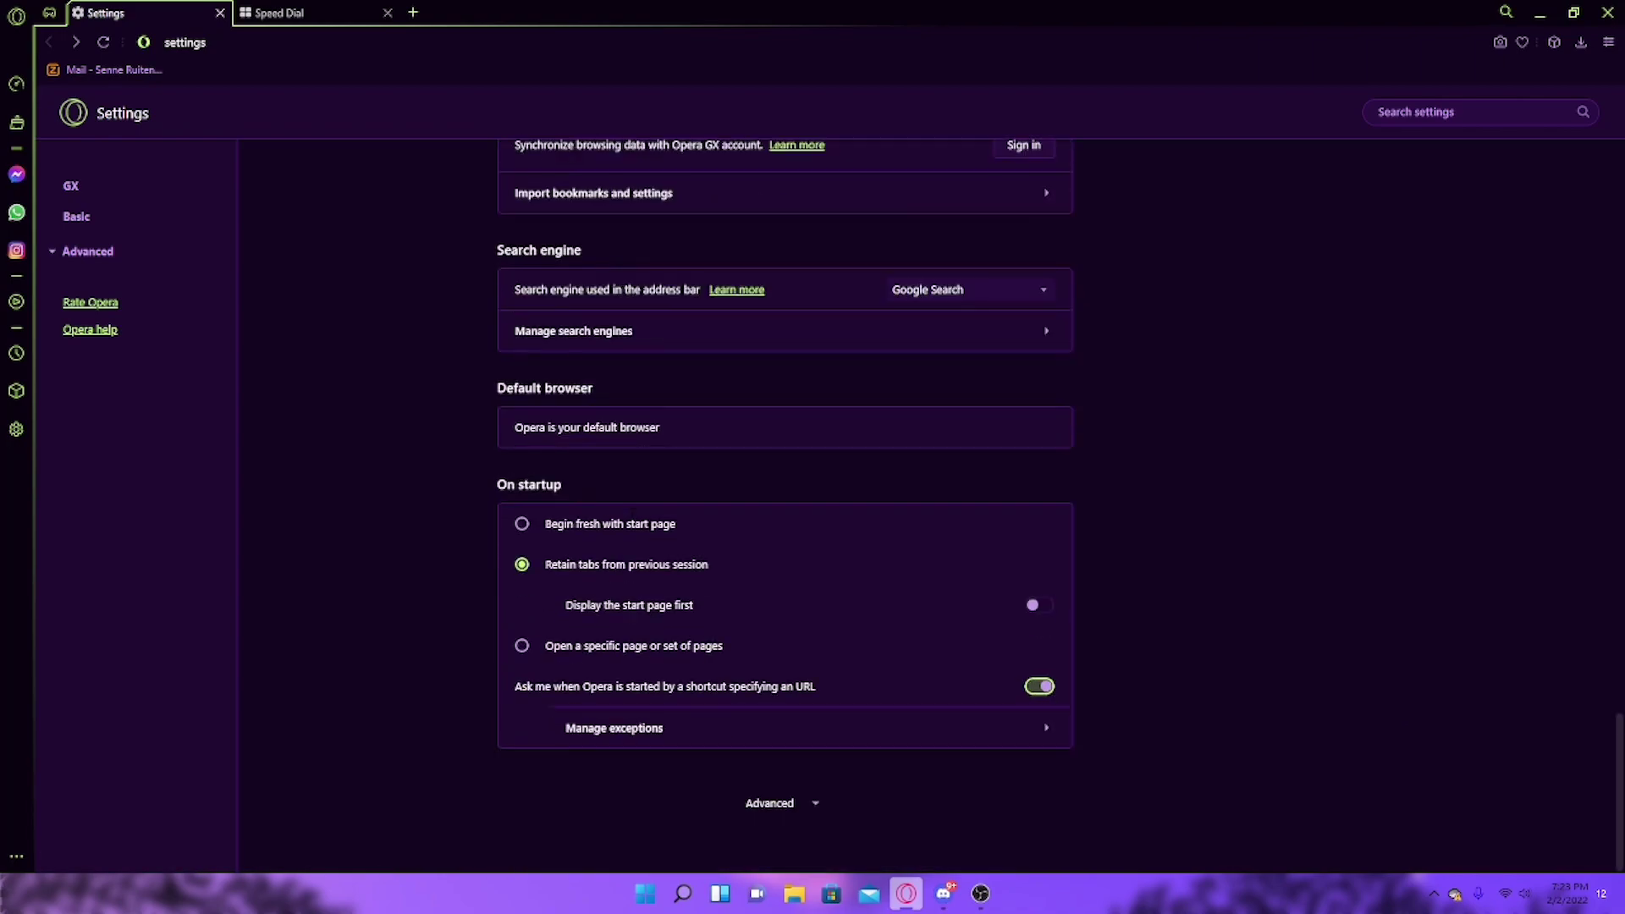
scroll(614, 532, up, 6)
scroll(605, 508, up, 7)
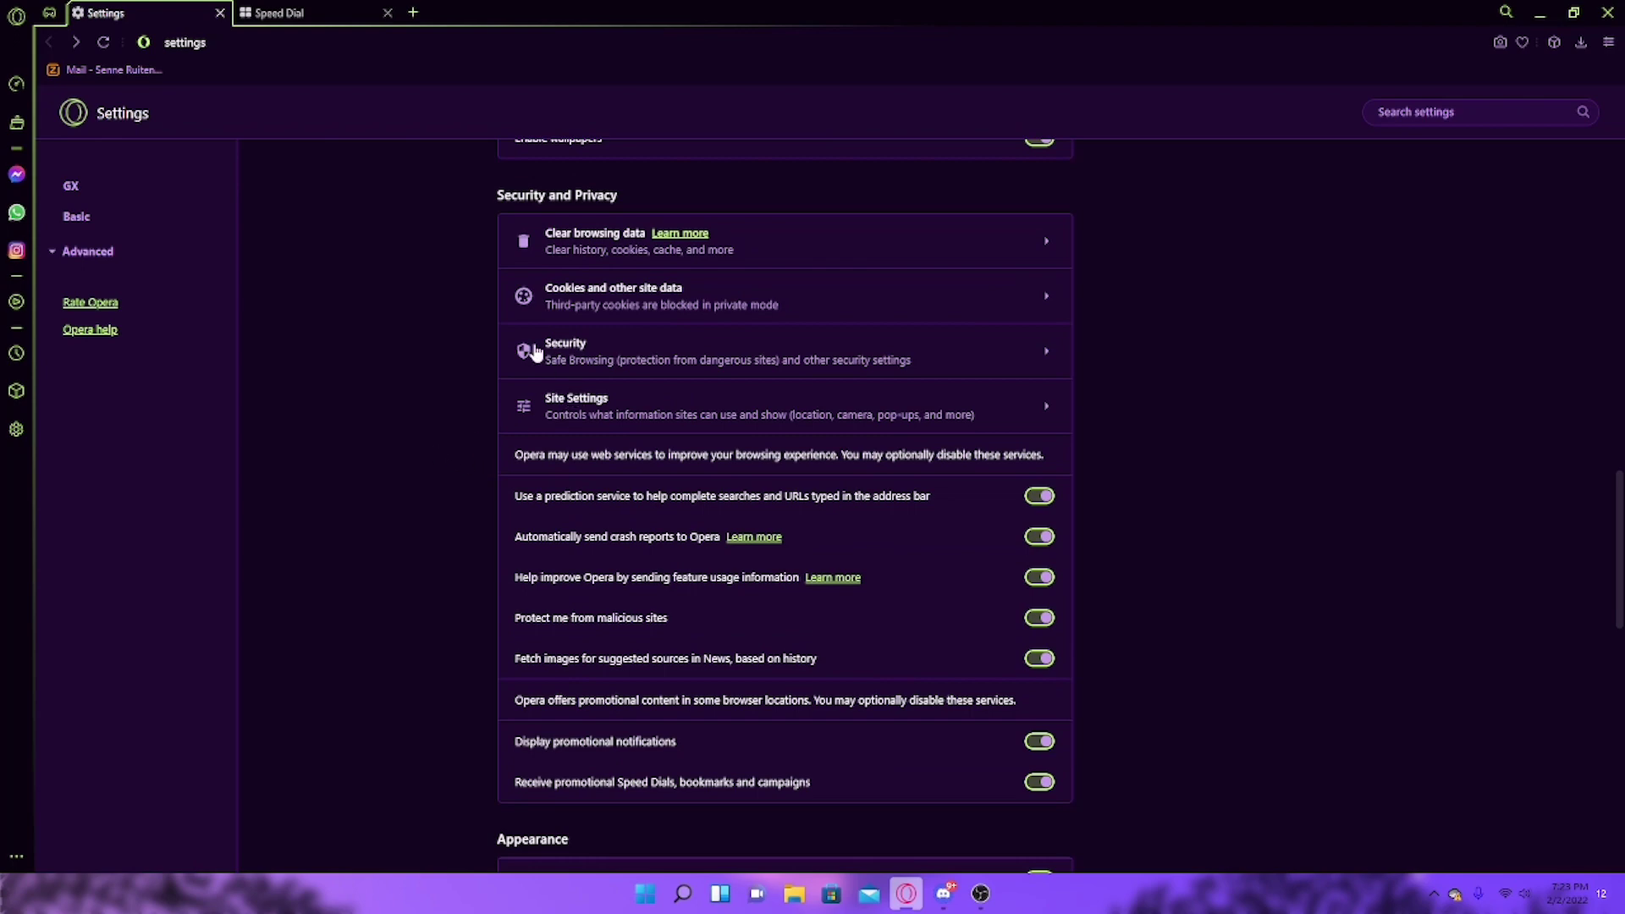
scroll(643, 339, up, 4)
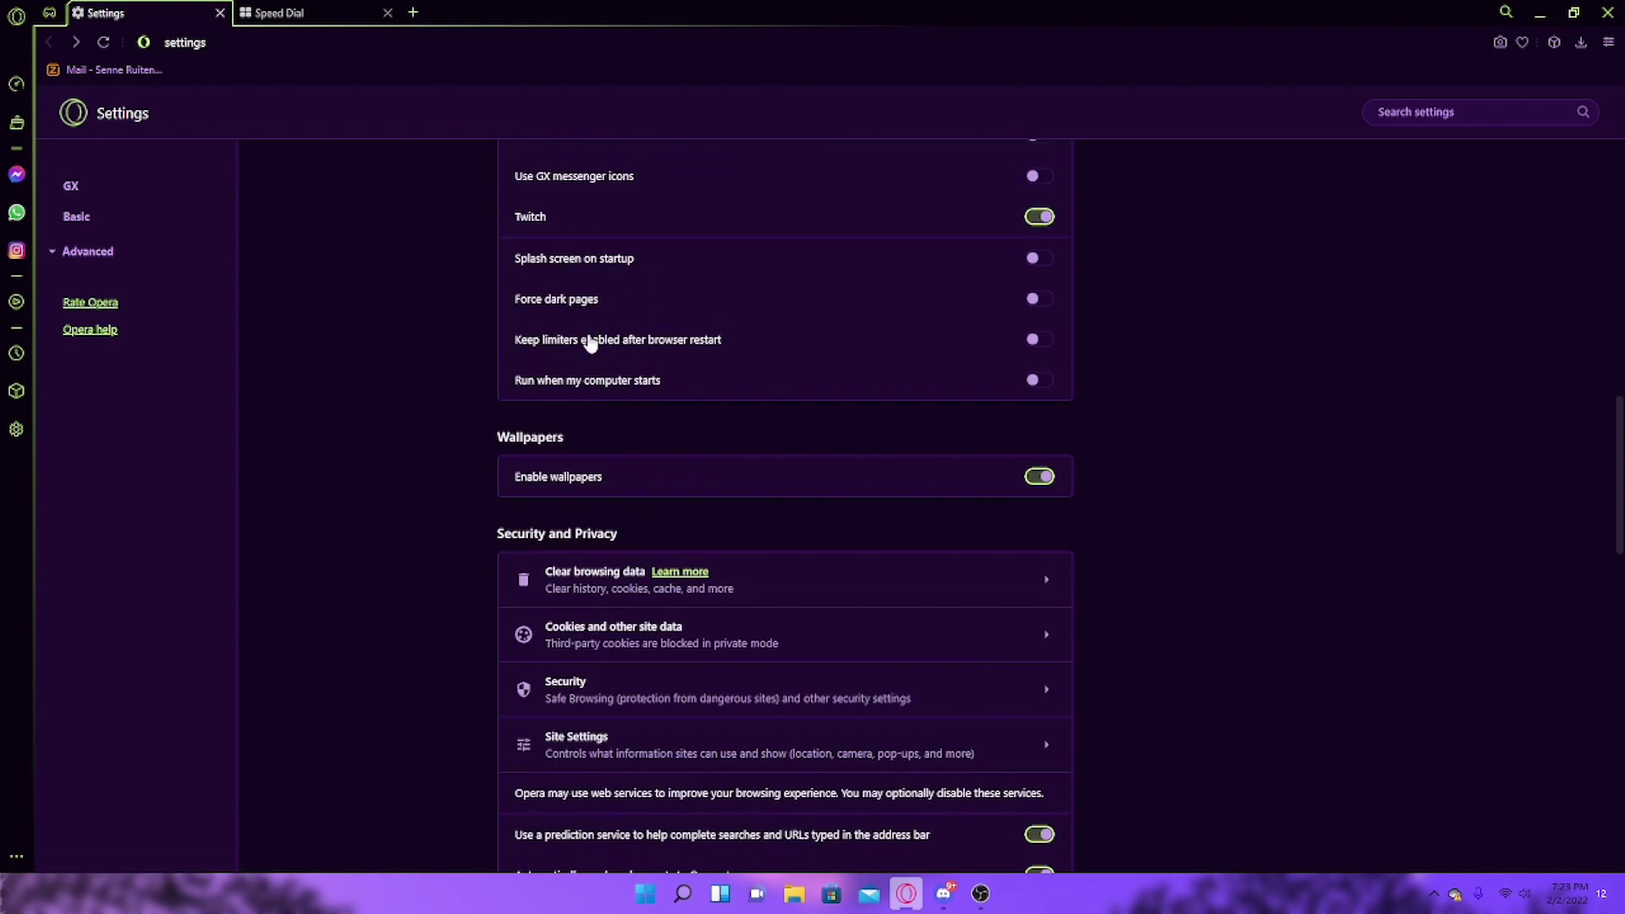
scroll(333, 469, up, 12)
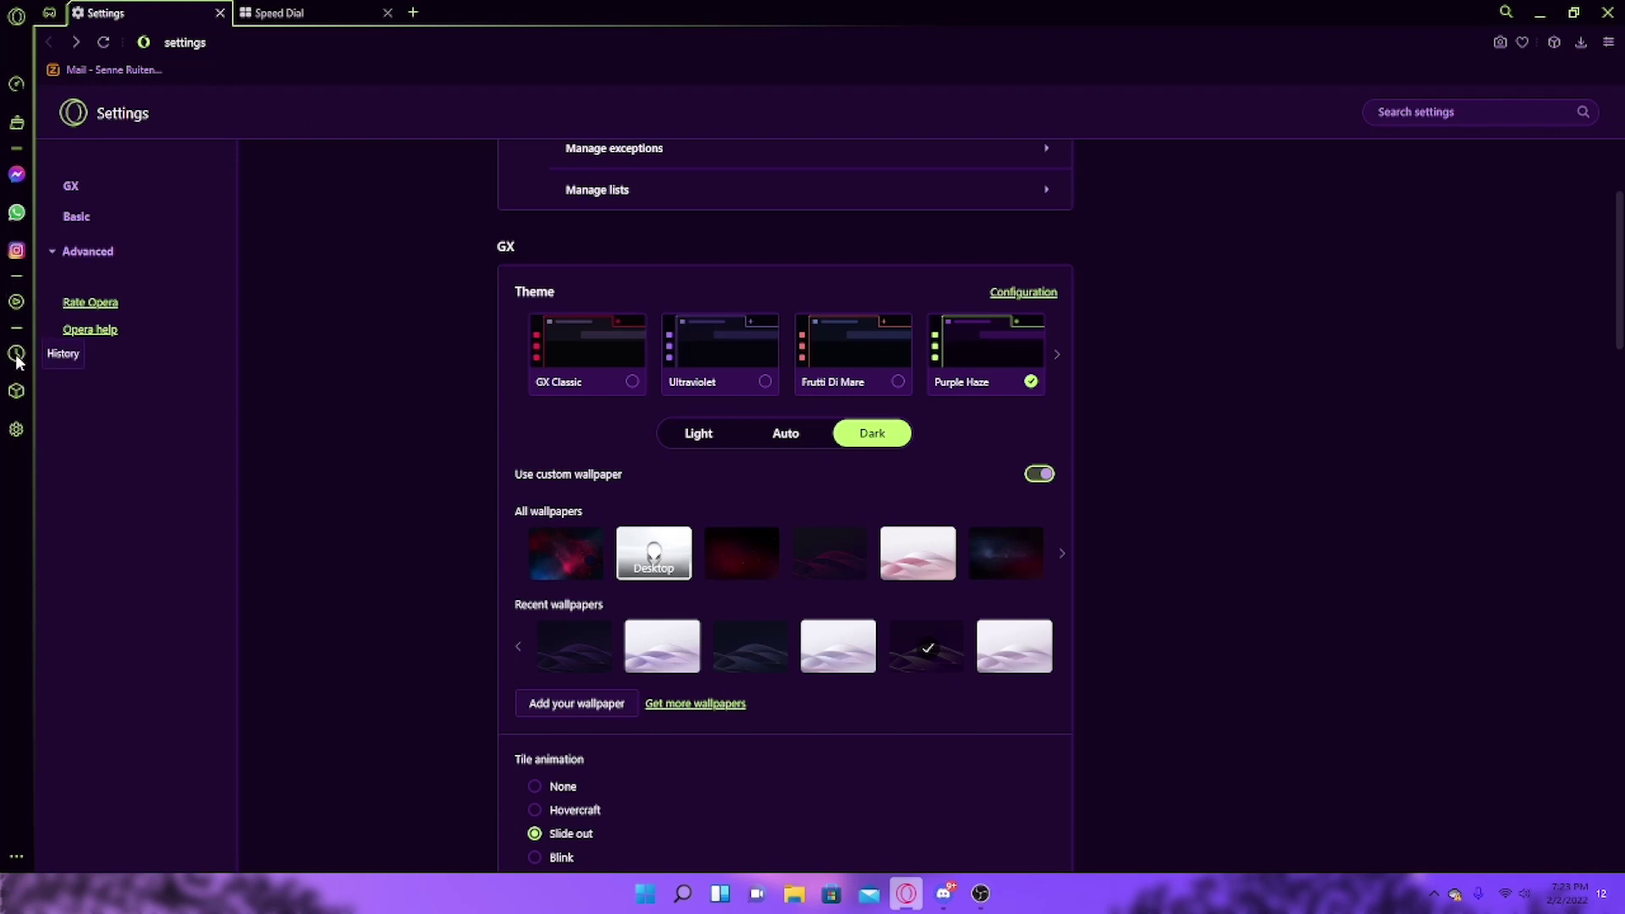
Run GX Cleaner's cache clean, freeing 48 MB
click(16, 125)
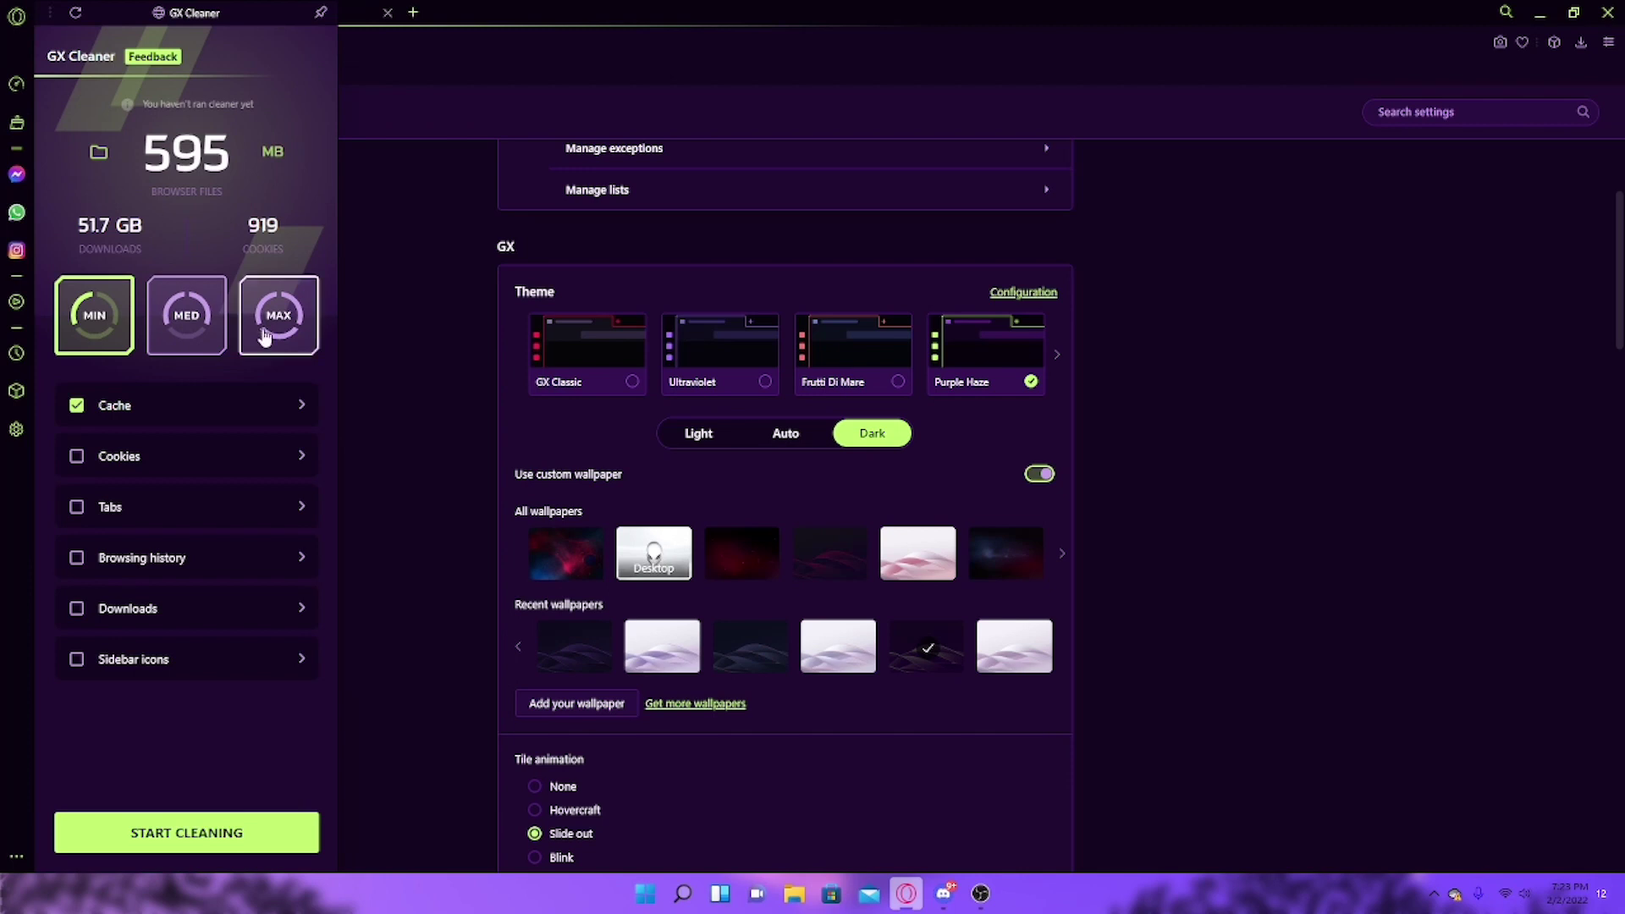
click(194, 822)
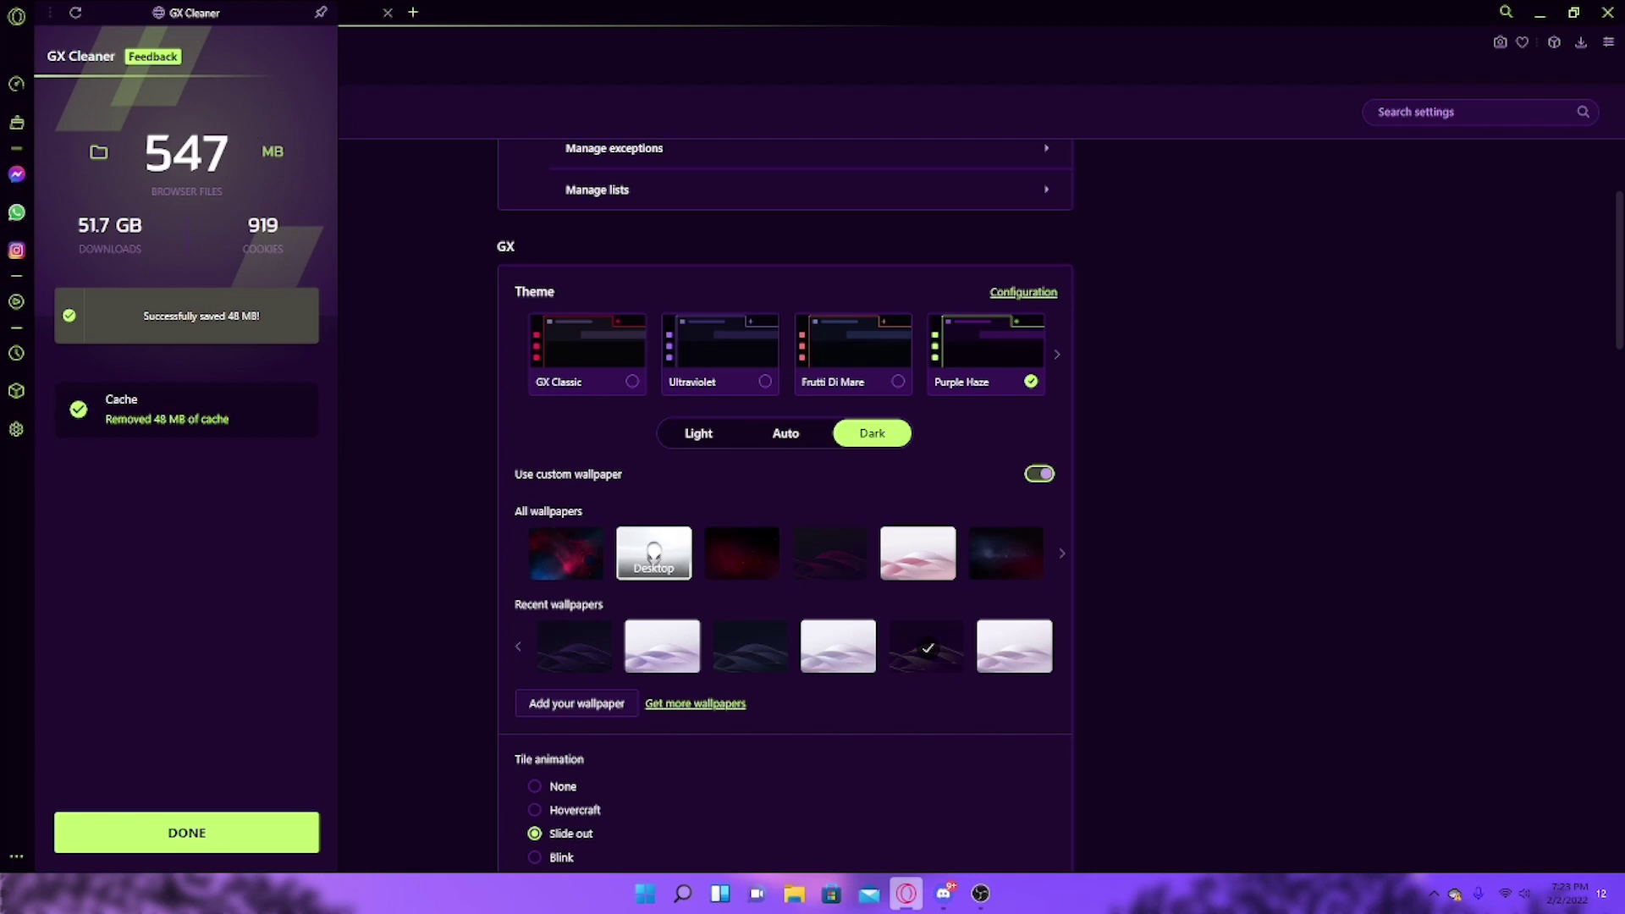
In GX Control, set Hot Tabs Killer to RAM, leaving the Network Limiter off
click(22, 88)
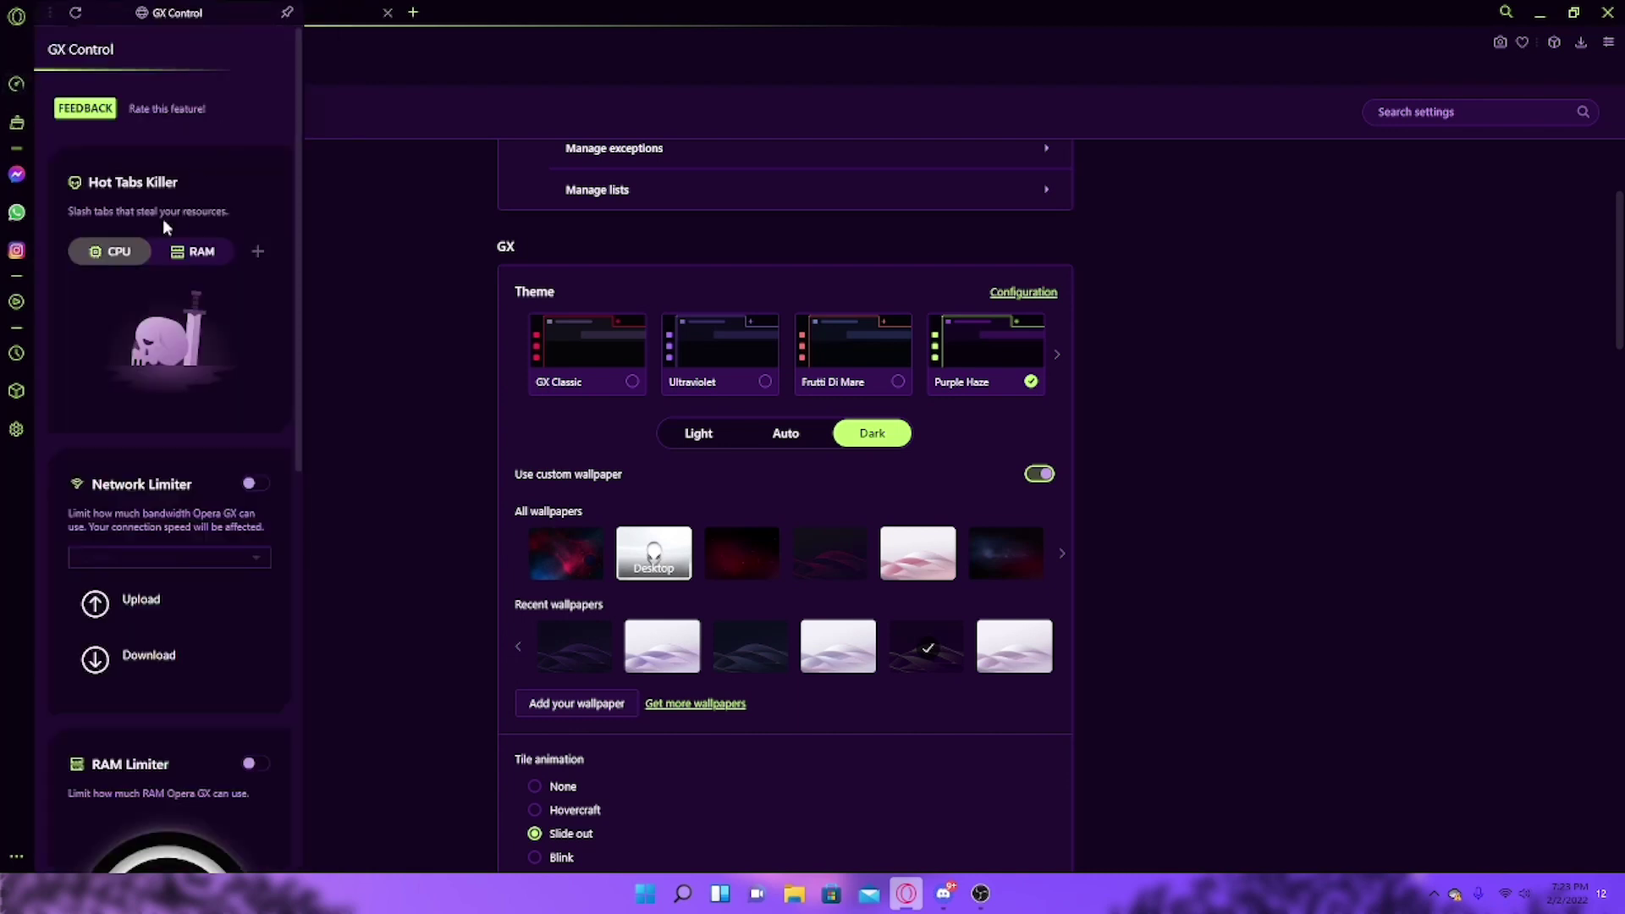
click(188, 254)
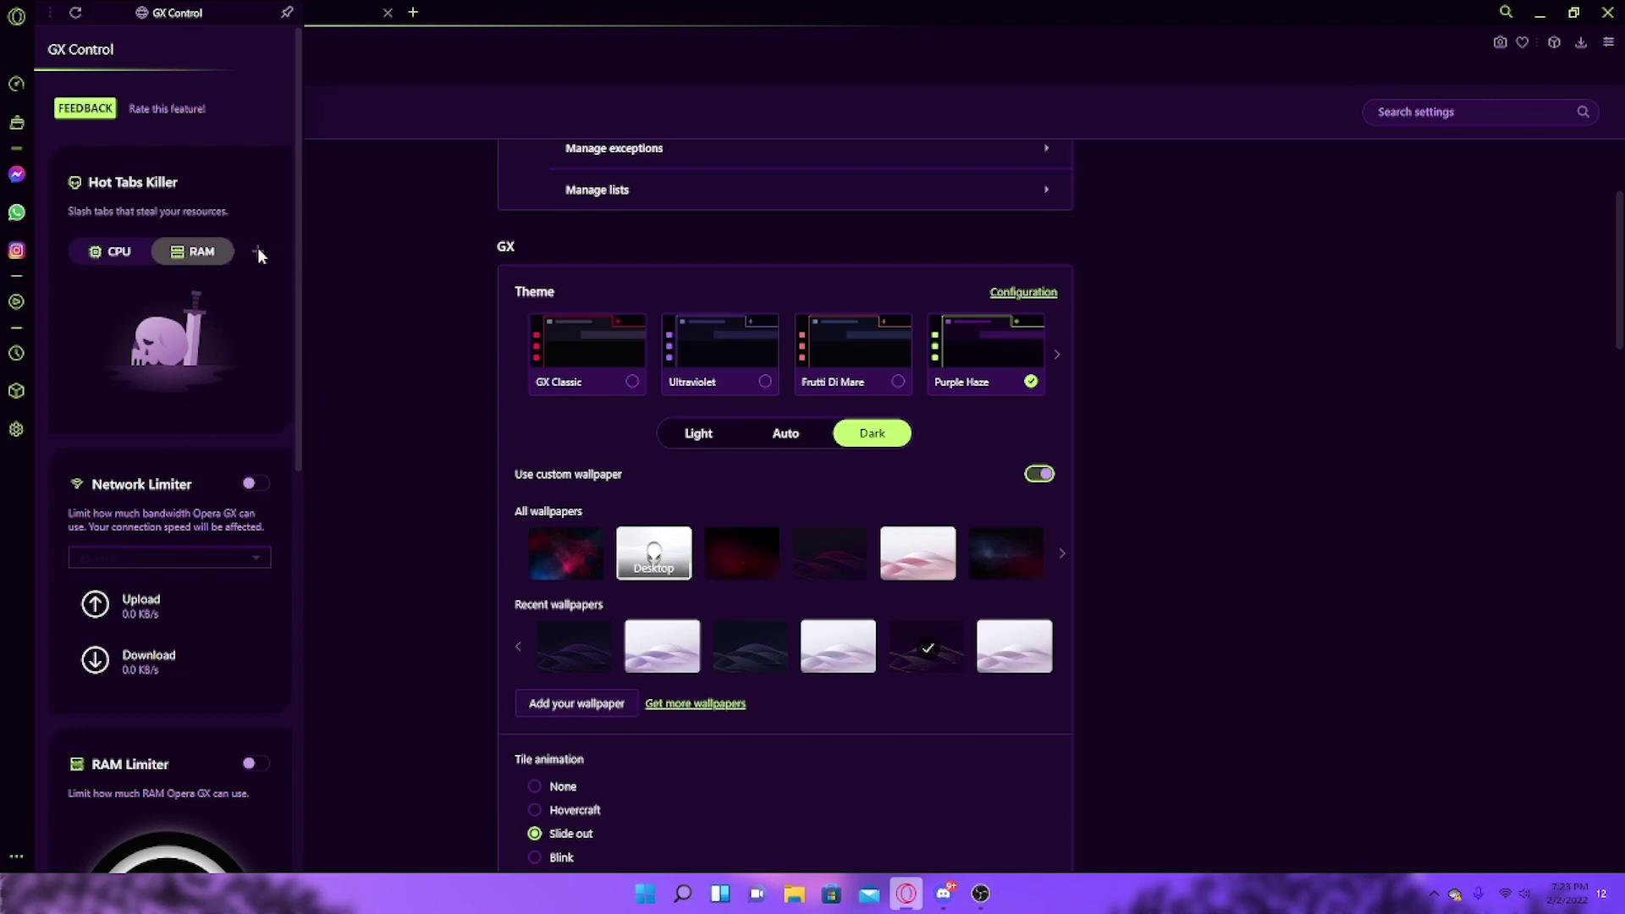
scroll(200, 423, down, 4)
click(255, 146)
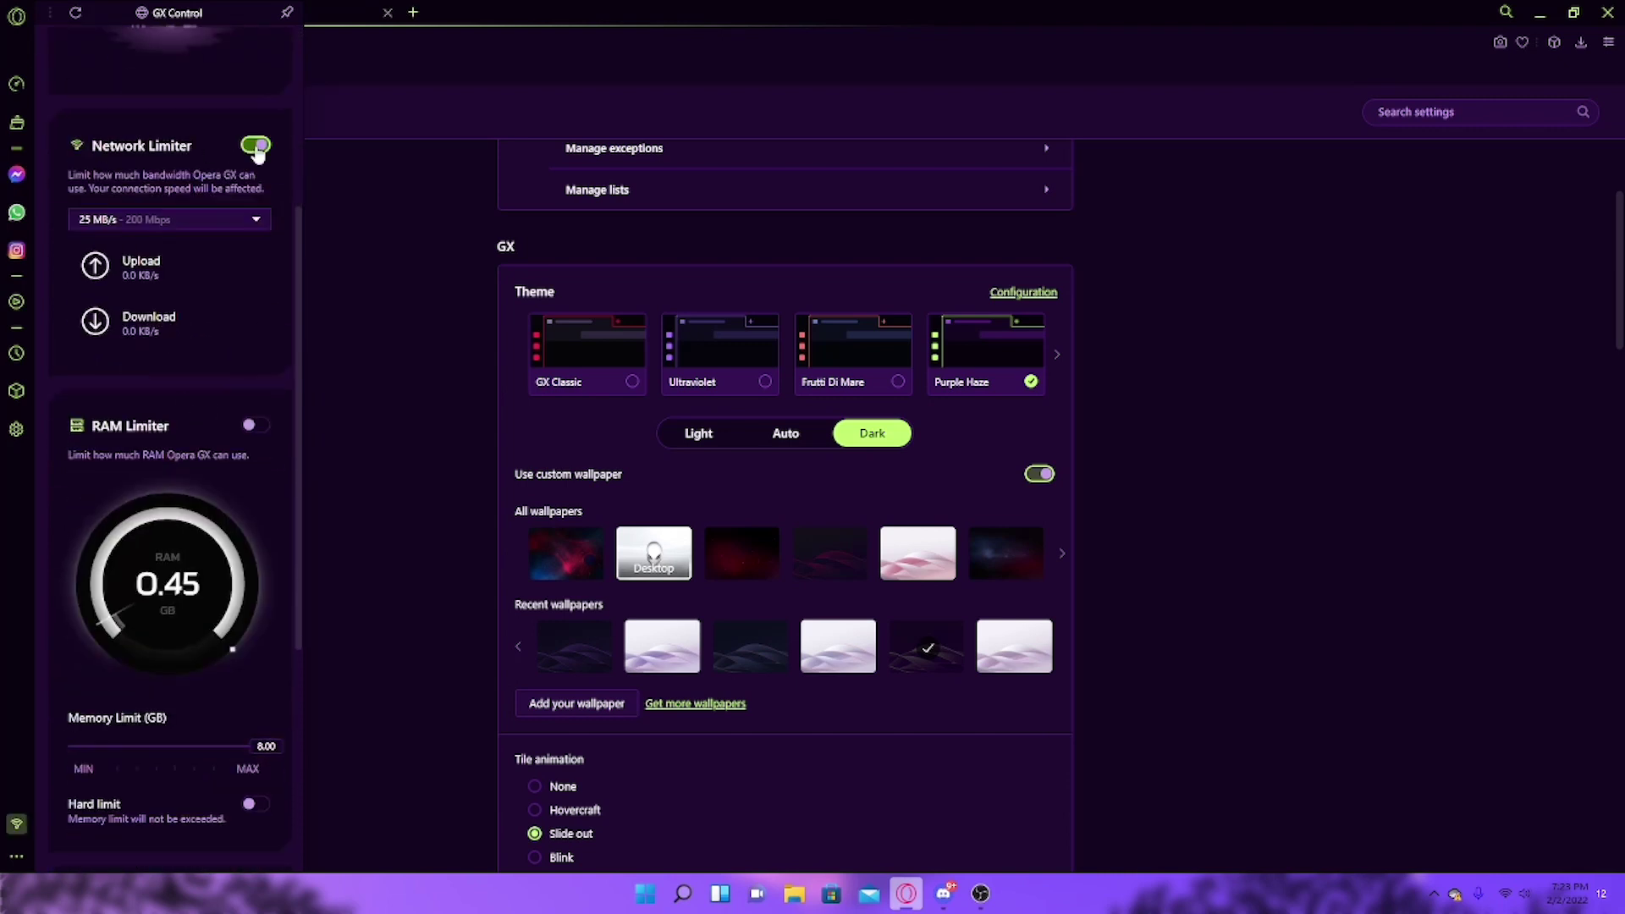
click(208, 218)
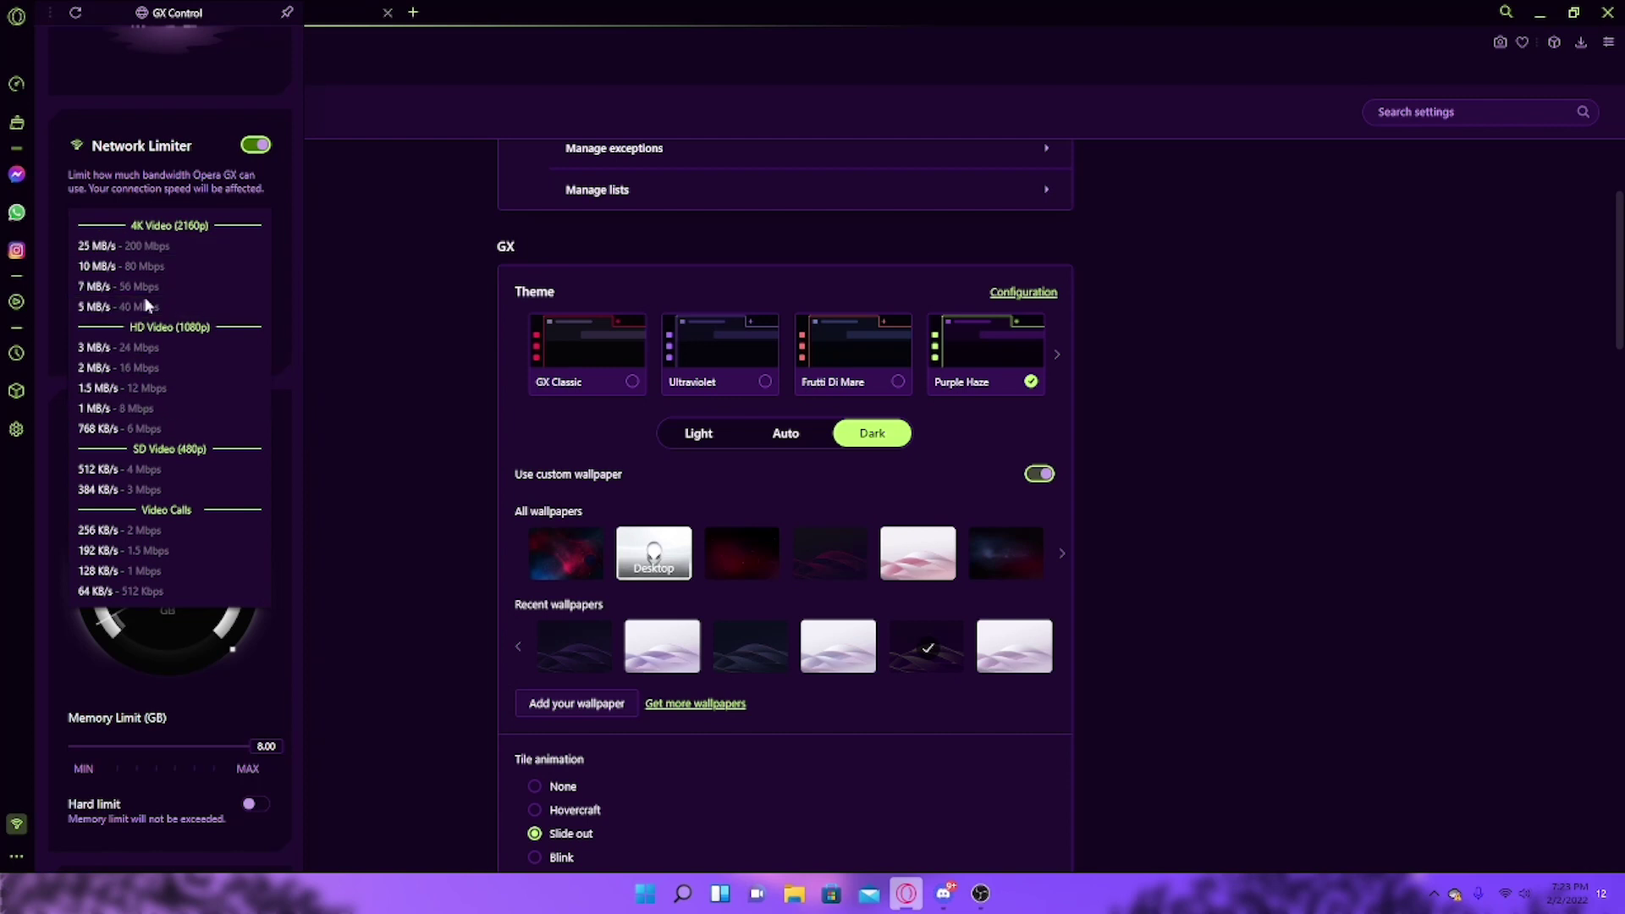
click(252, 145)
Turn on the RAM Limiter (8.00 GB) and the CPU Limiter (100%)
scroll(169, 363, down, 6)
scroll(169, 357, up, 9)
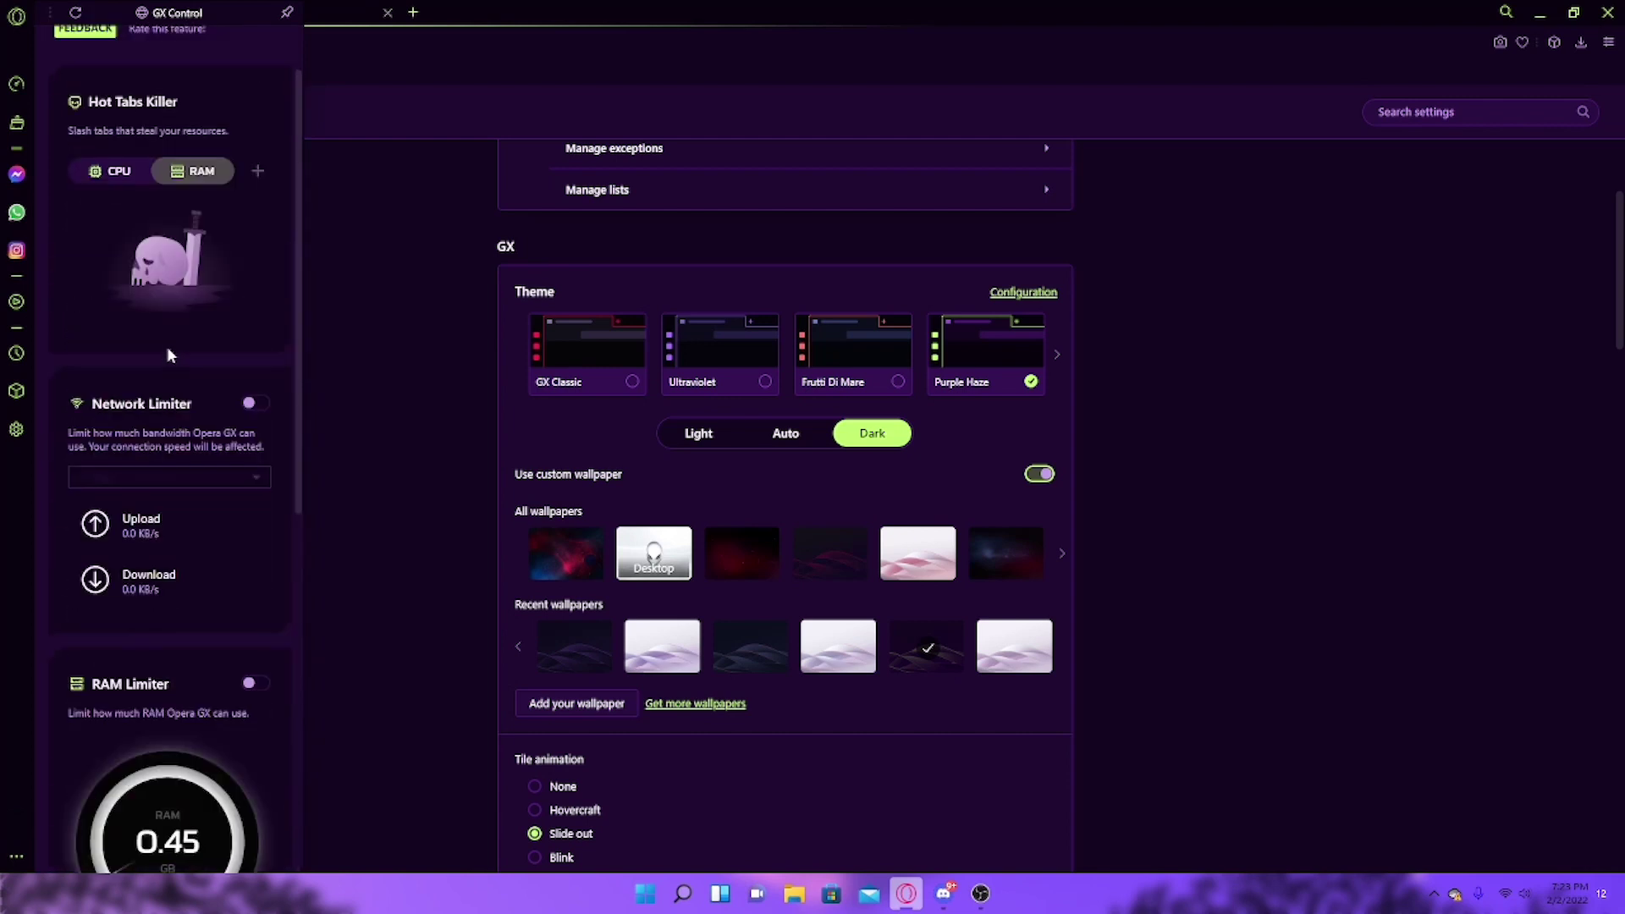
scroll(190, 419, down, 2)
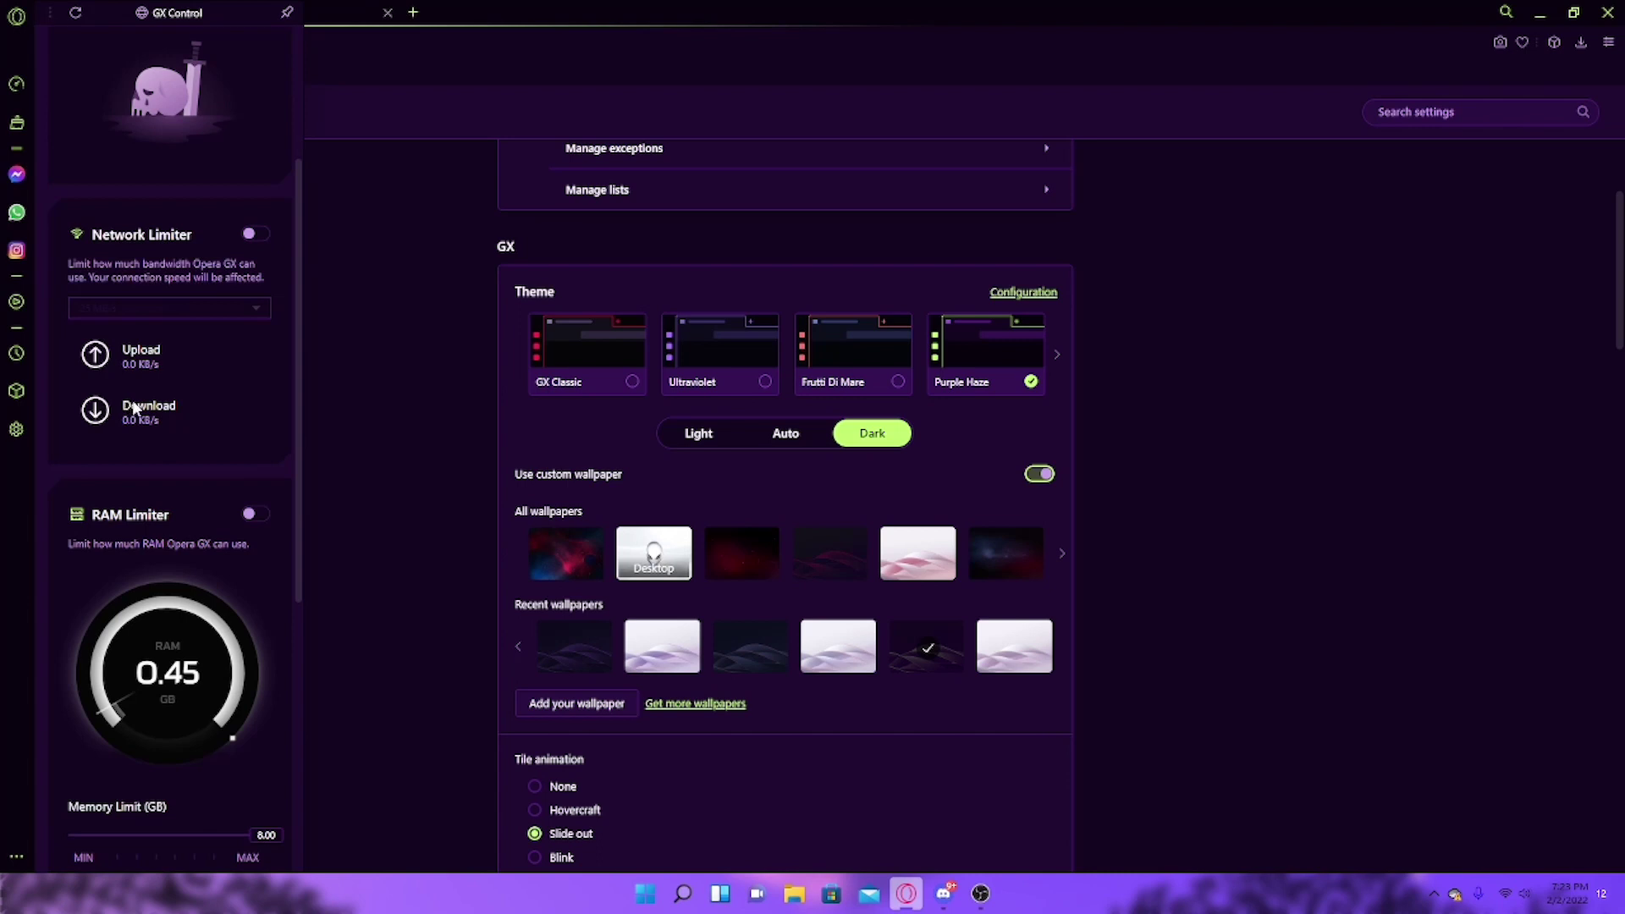
scroll(152, 410, down, 2)
click(255, 346)
scroll(253, 347, down, 4)
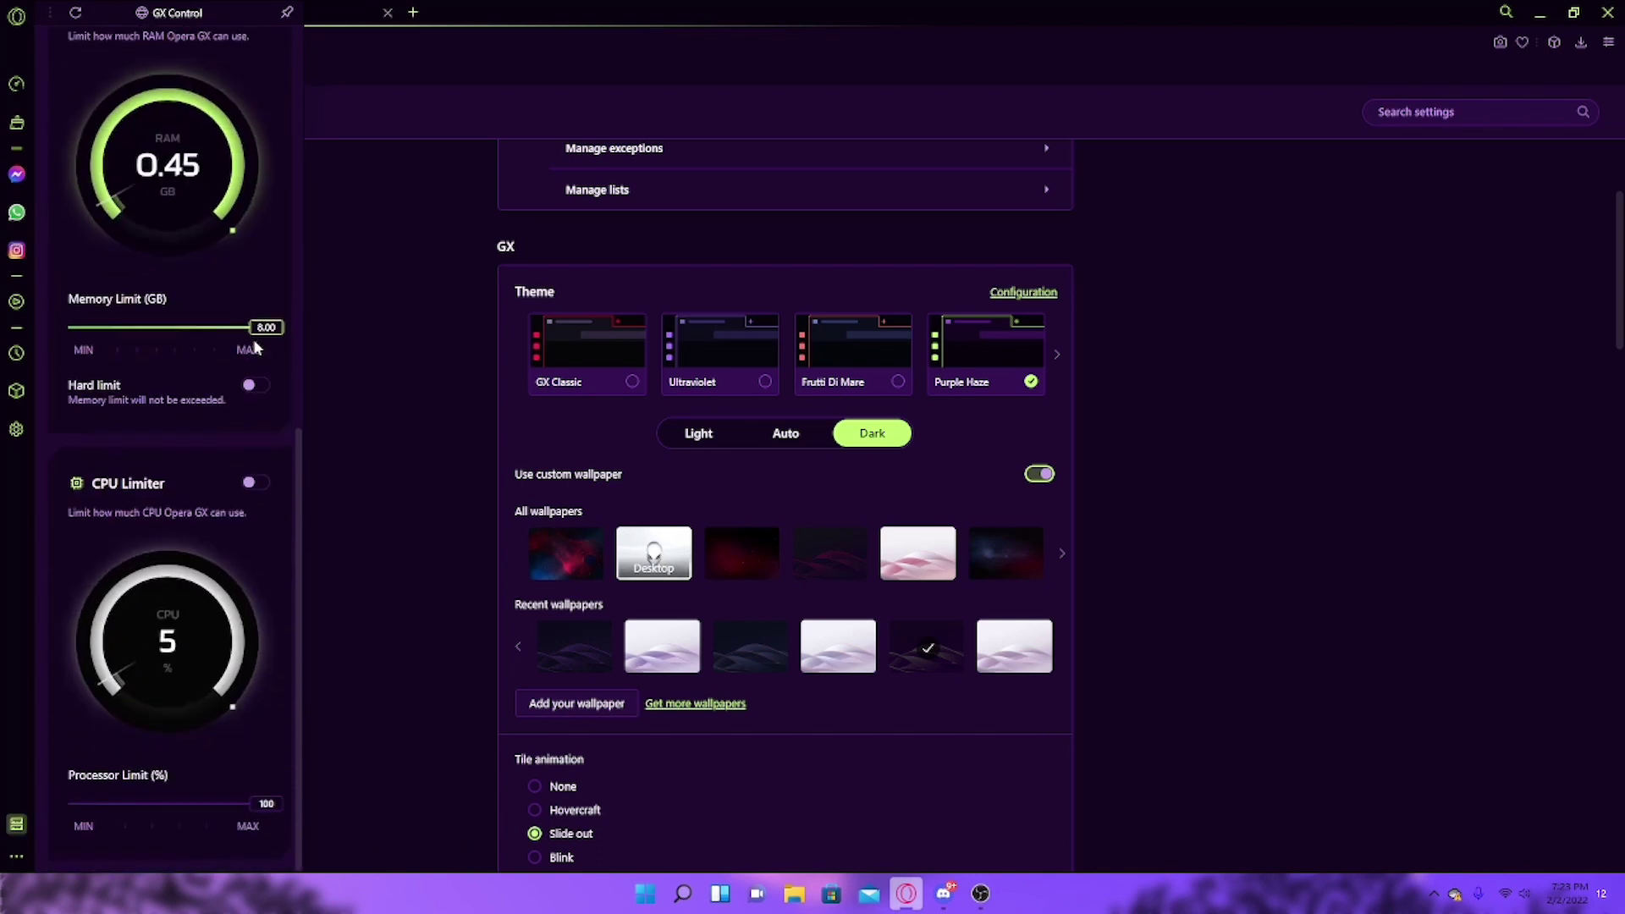
click(255, 483)
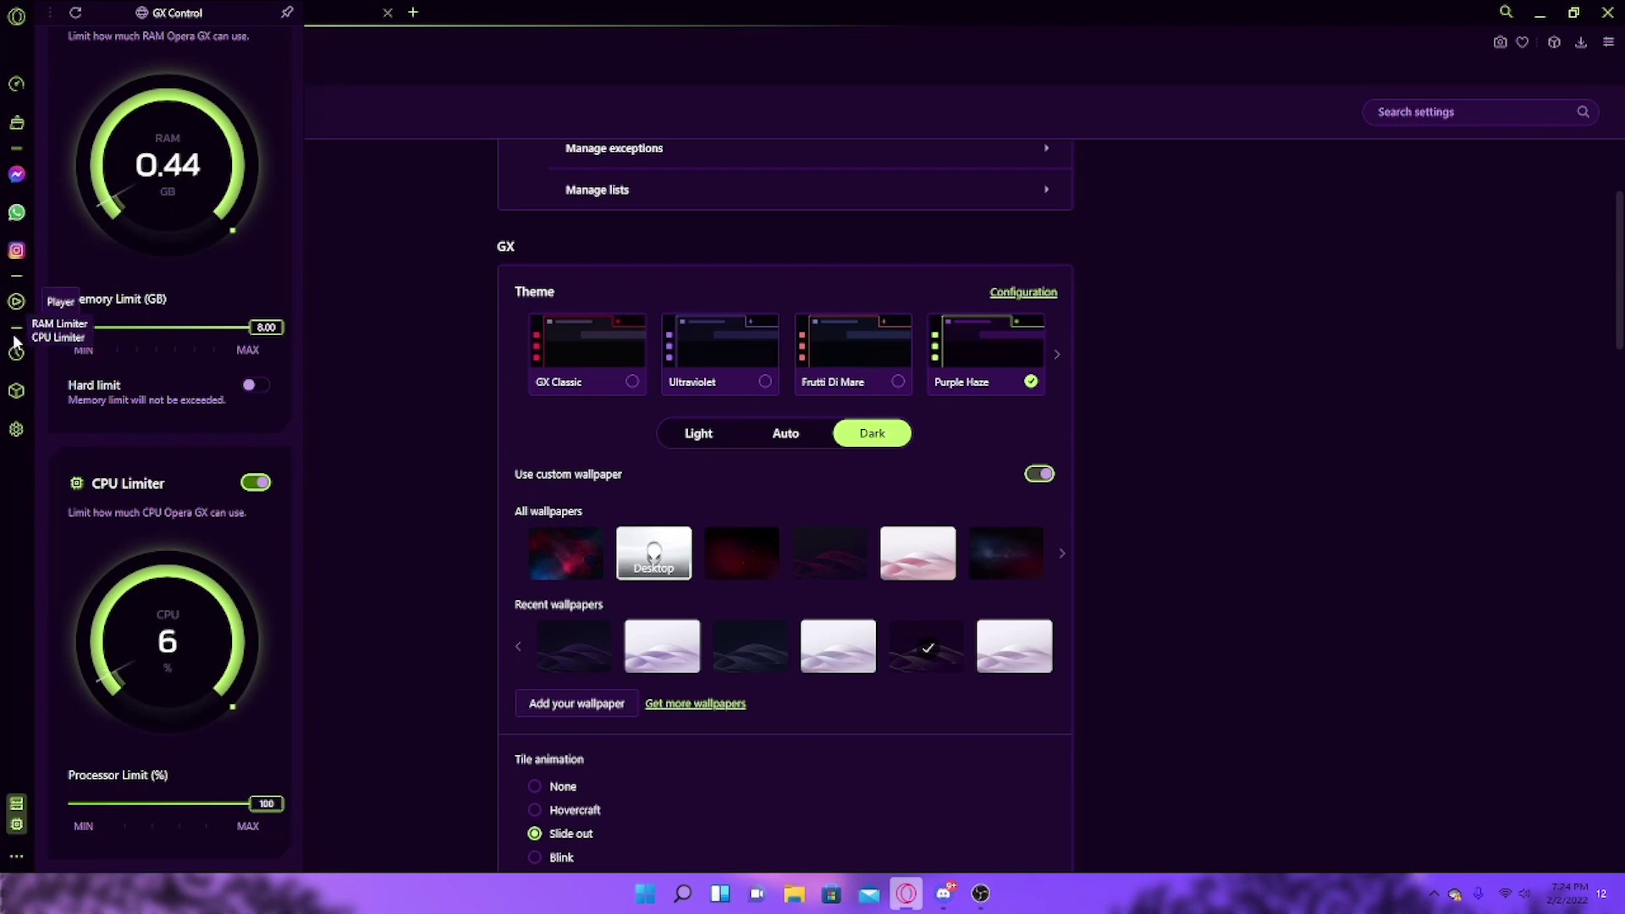
On the Extensions page, filter by Updates and then Enabled to list Google Translate and Opera Ad Blocker
click(17, 392)
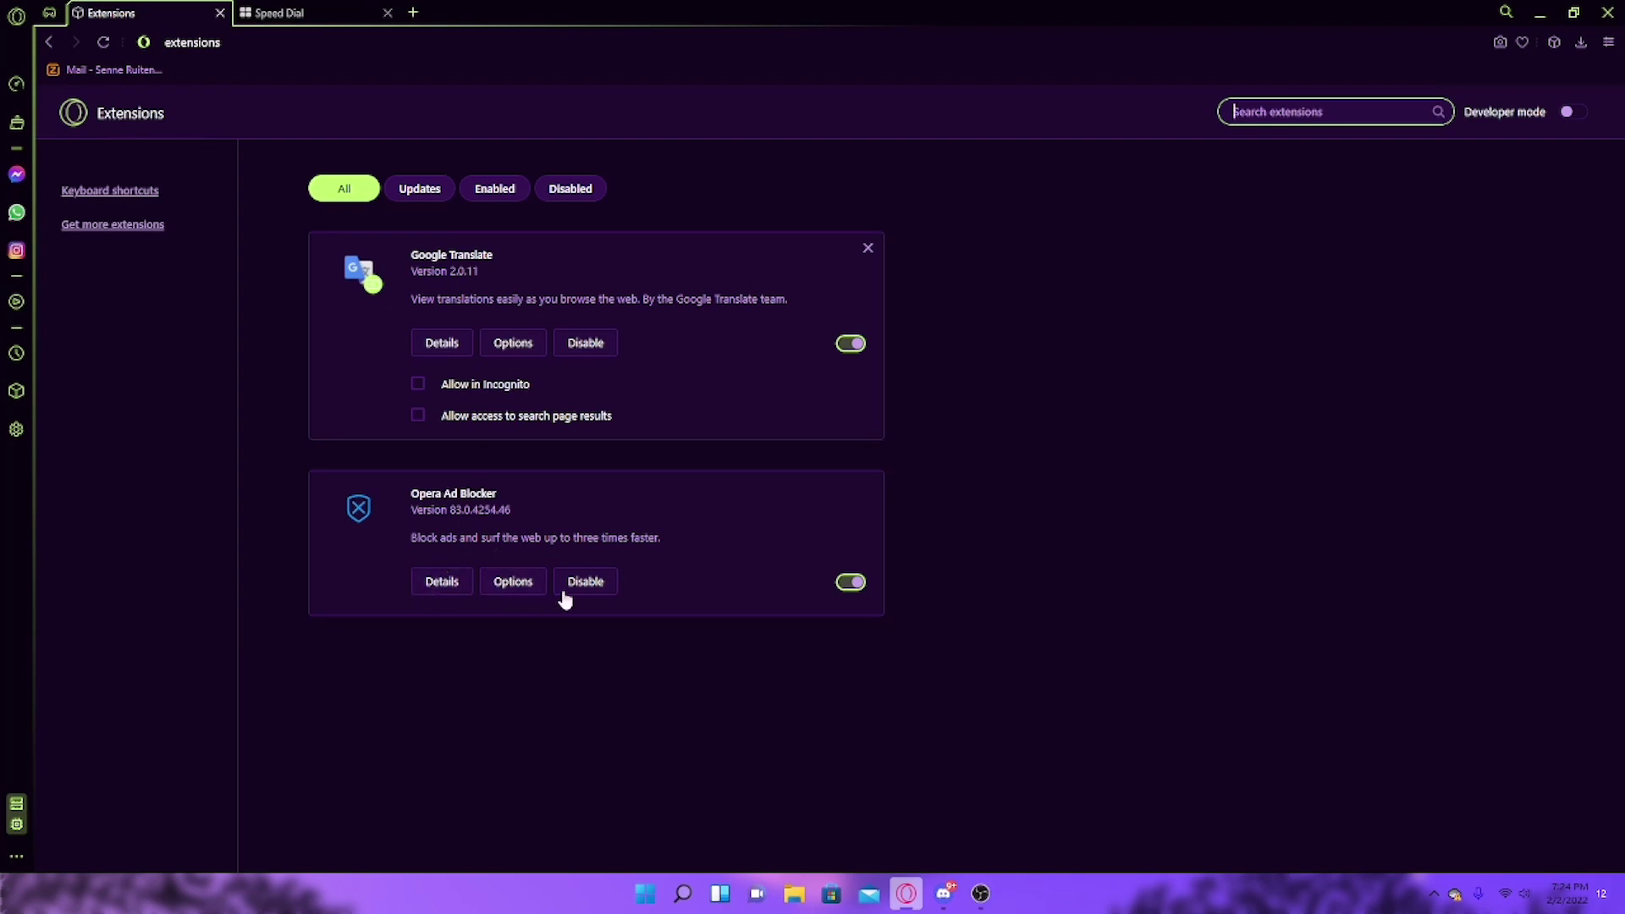
click(411, 200)
click(503, 196)
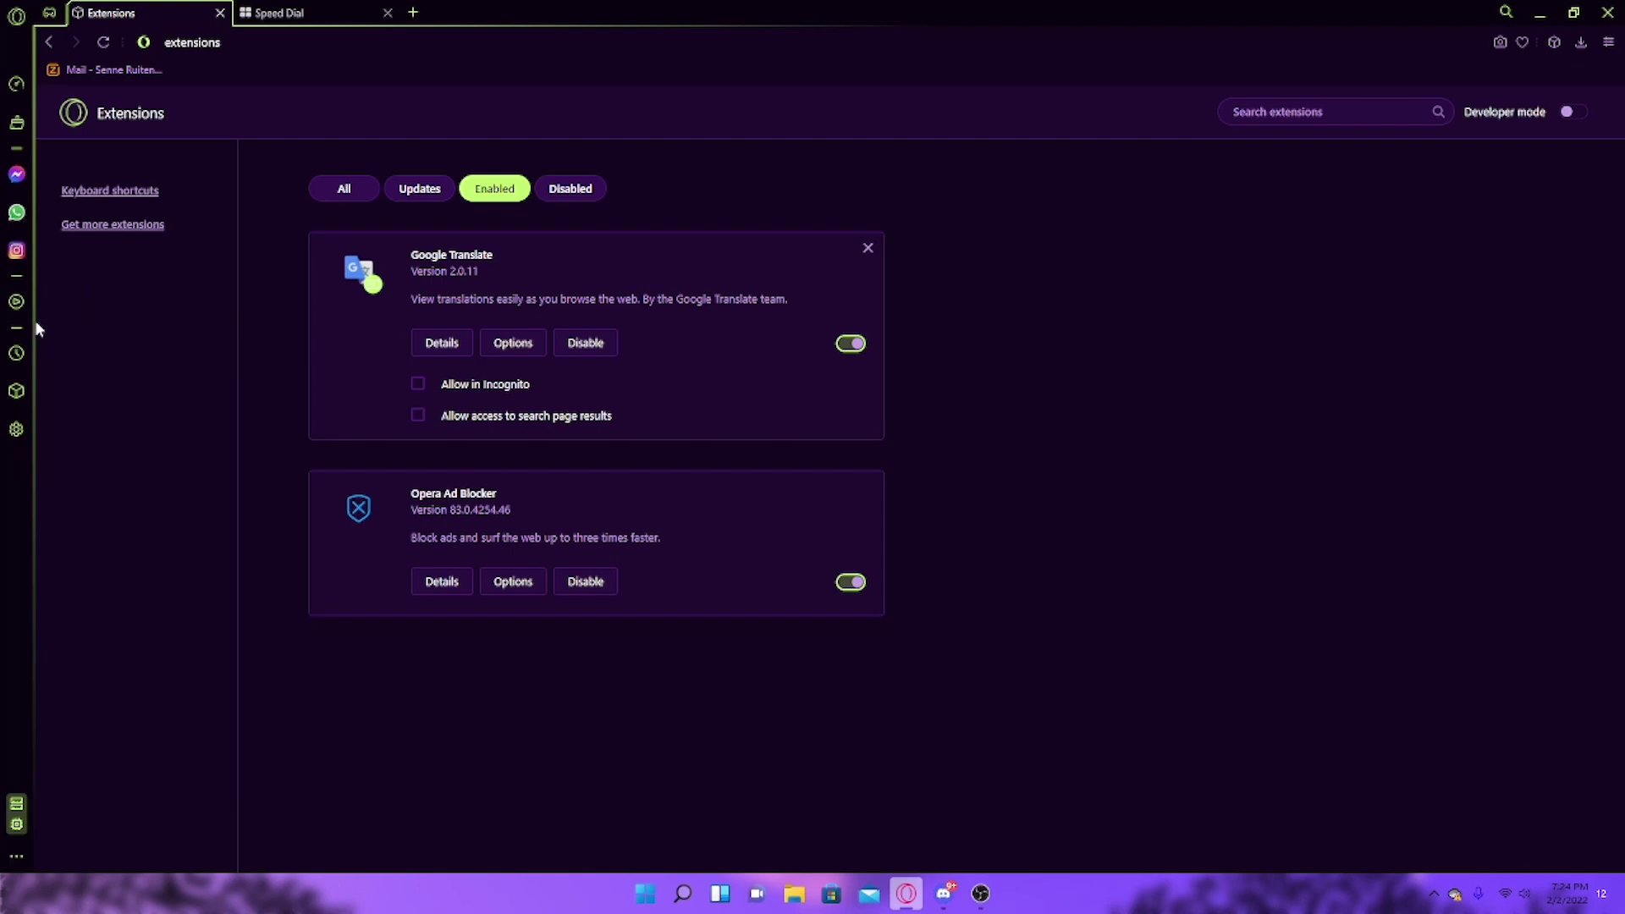
Toggle the main O browser menu open and closed a few times, then dismiss it
click(16, 17)
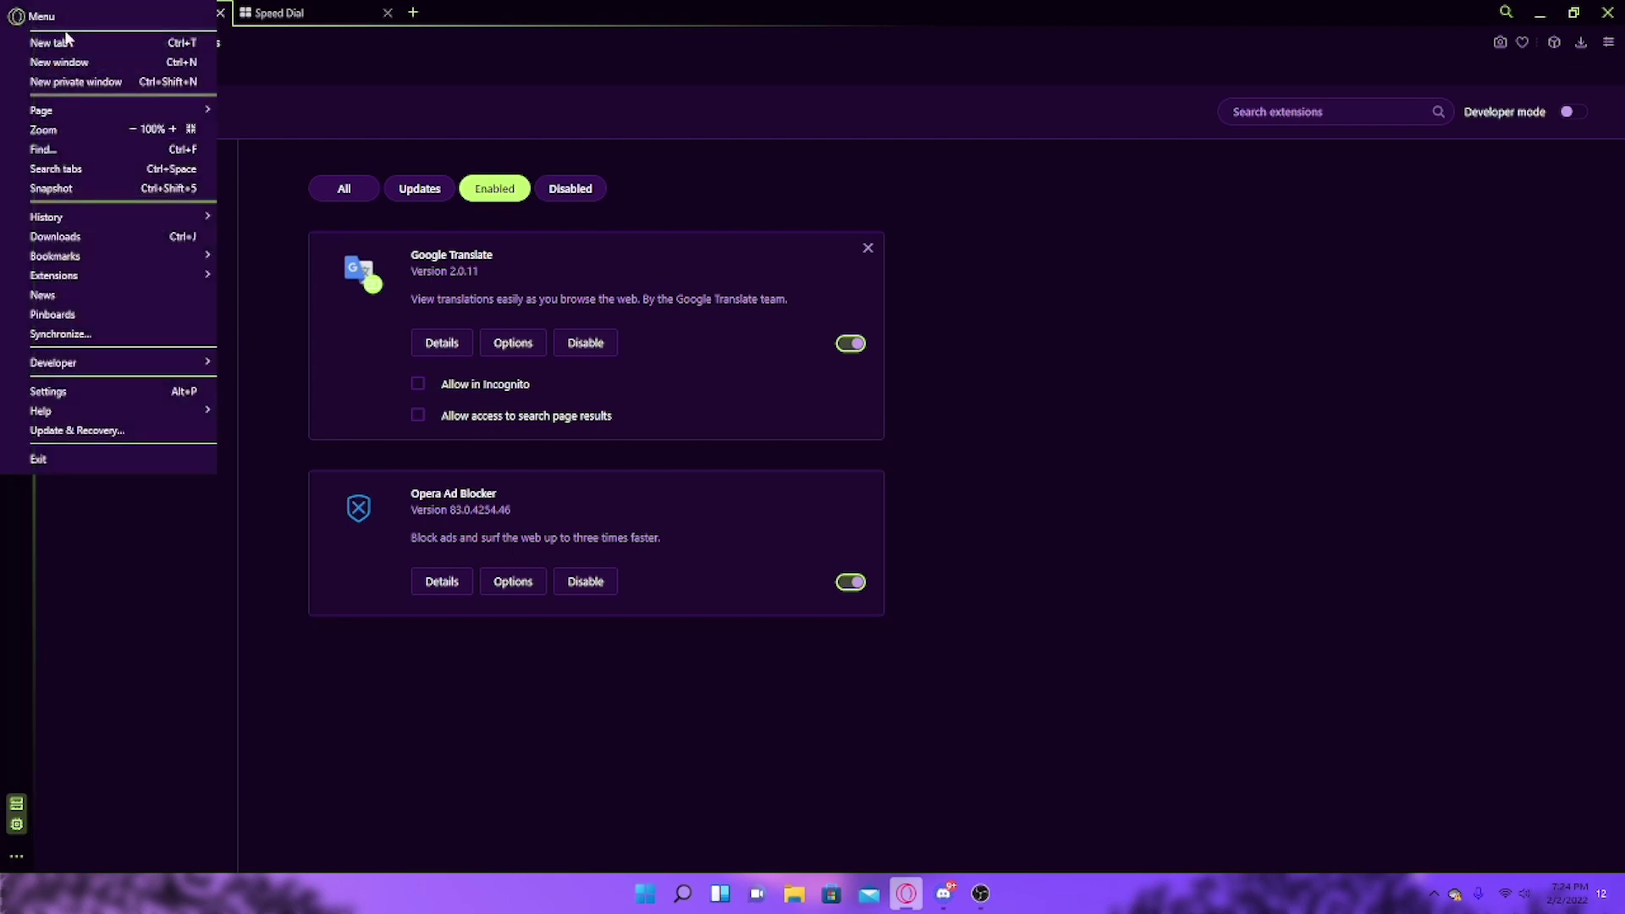
click(17, 18)
click(18, 20)
click(19, 21)
click(18, 20)
click(264, 93)
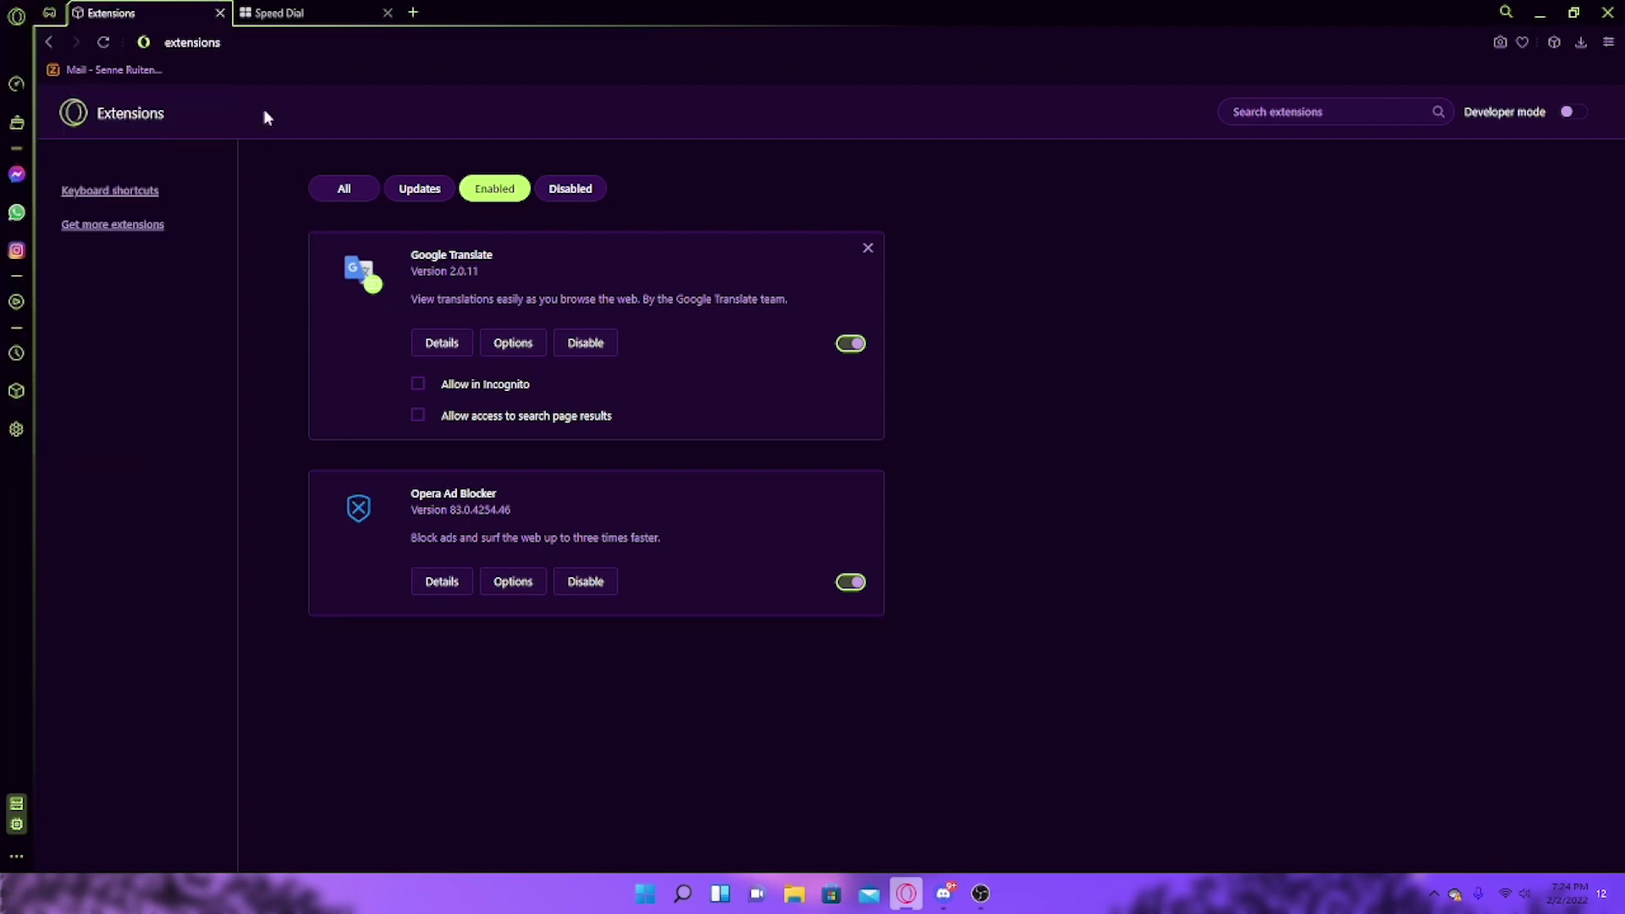
Close the Extensions tab and scroll through the GX Corner page
click(217, 12)
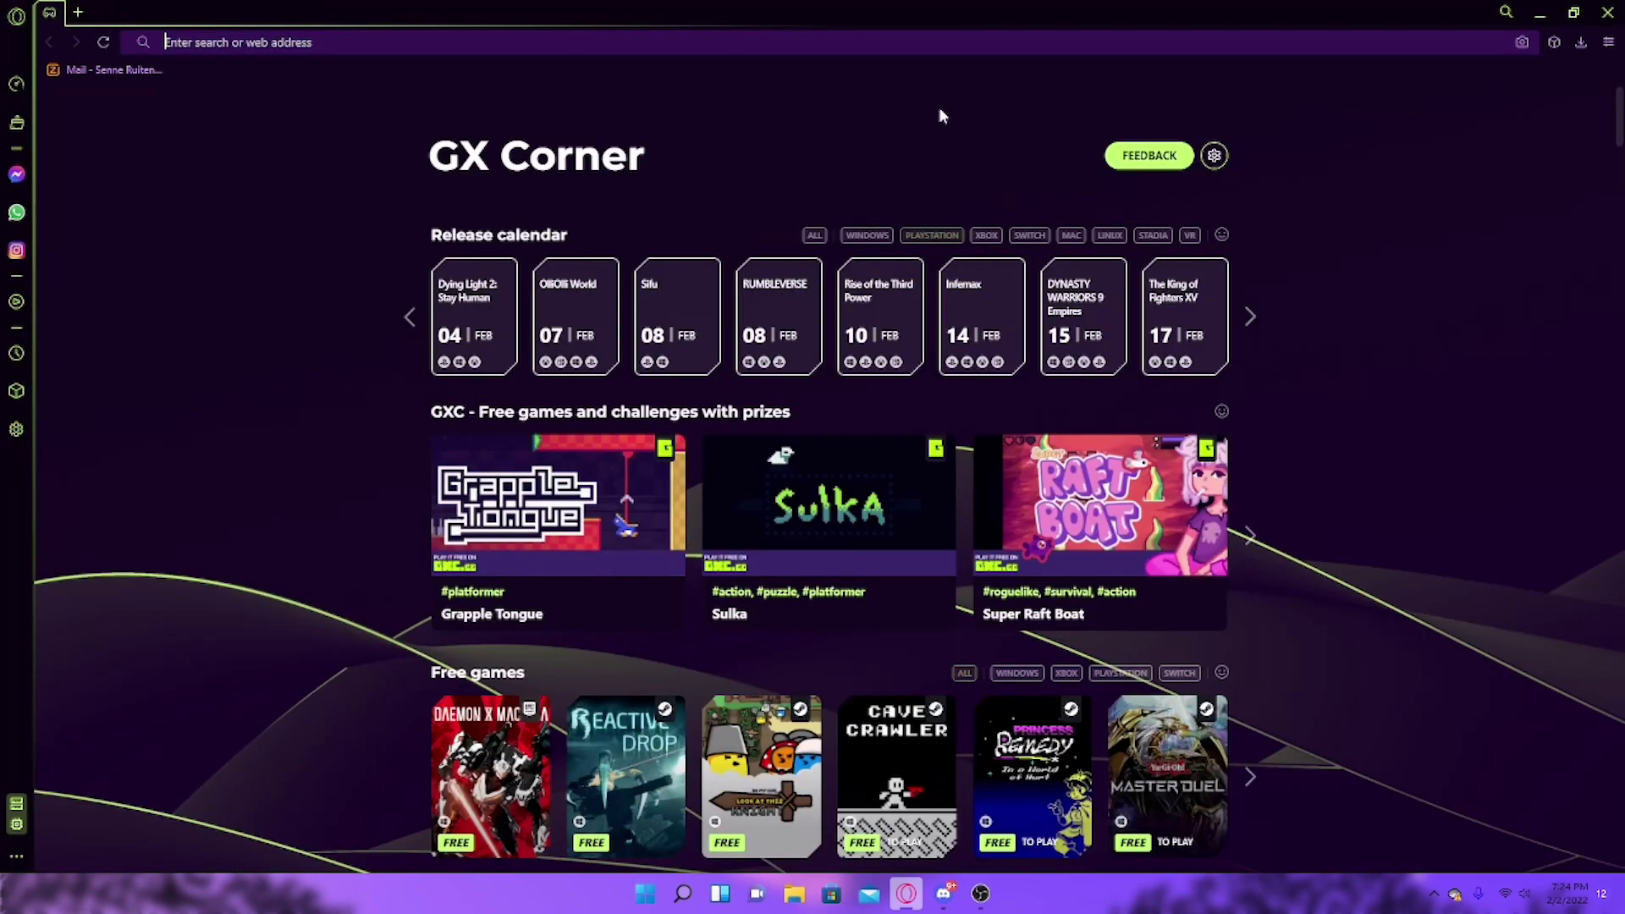
mouse_move(521, 449)
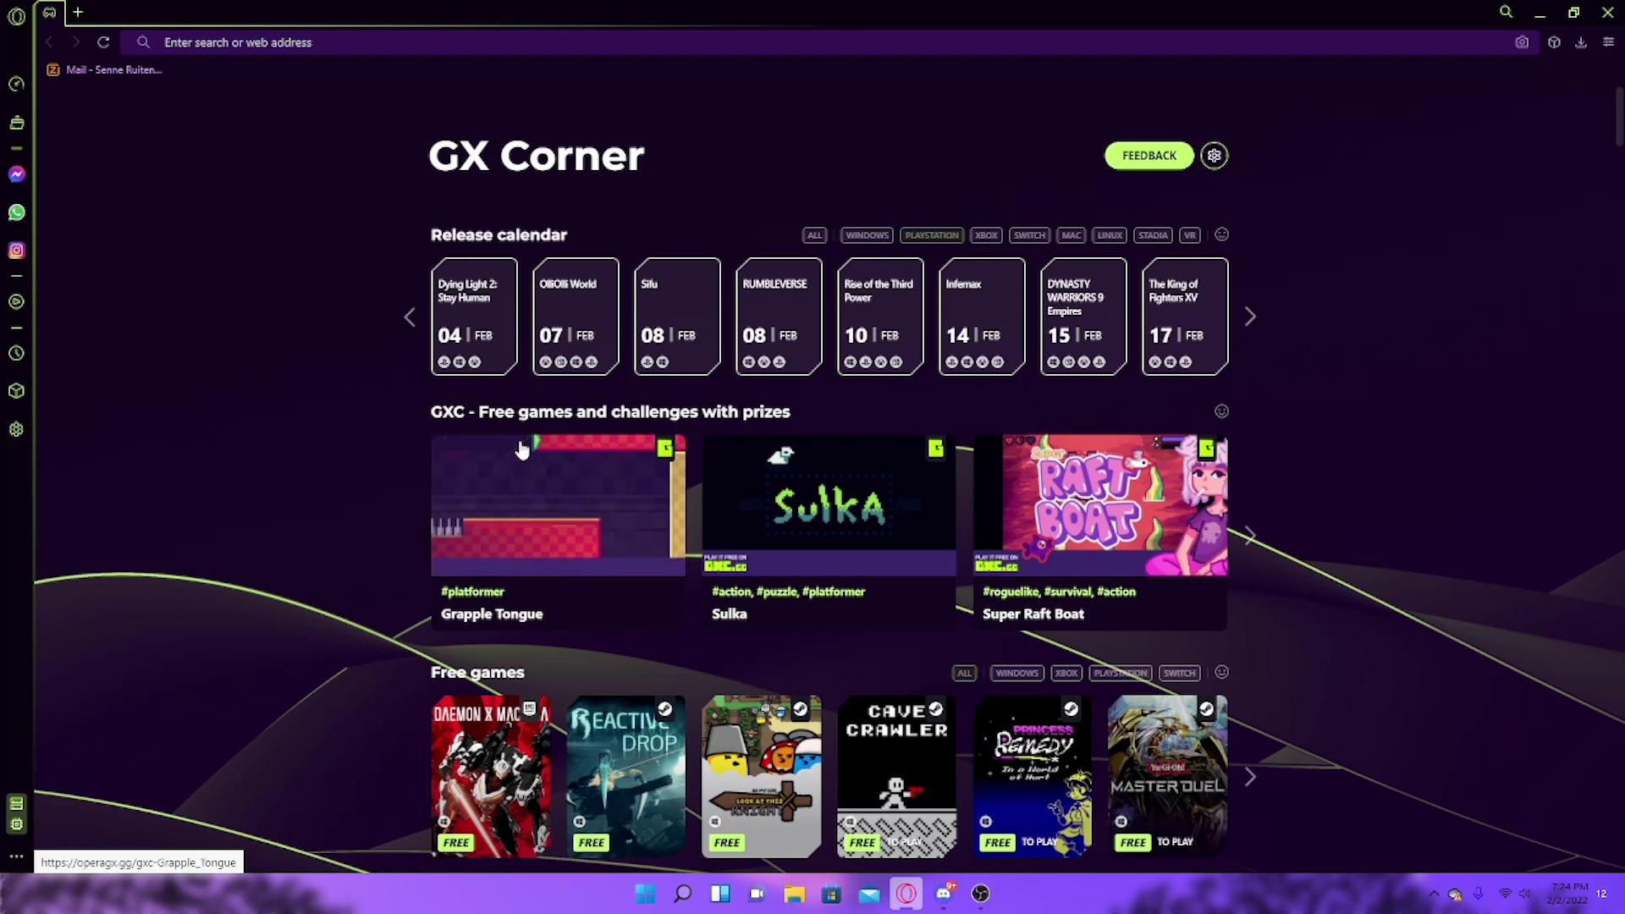
scroll(1208, 719, right, 5)
scroll(1208, 720, down, 1)
scroll(1207, 648, down, 12)
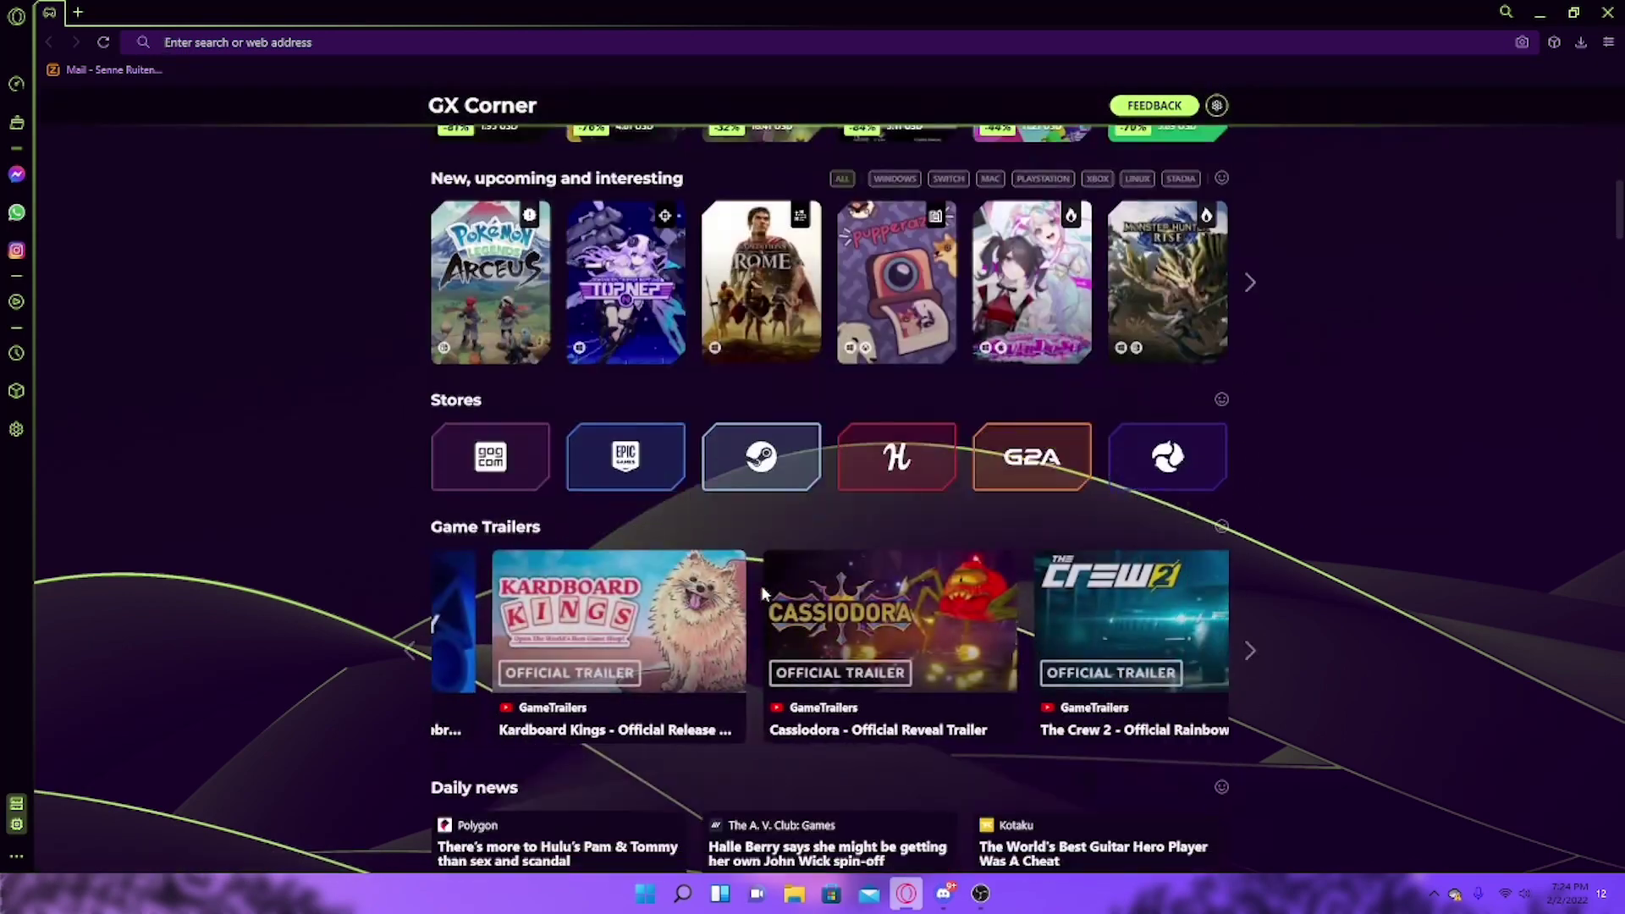
scroll(764, 601, right, 3)
scroll(592, 516, down, 12)
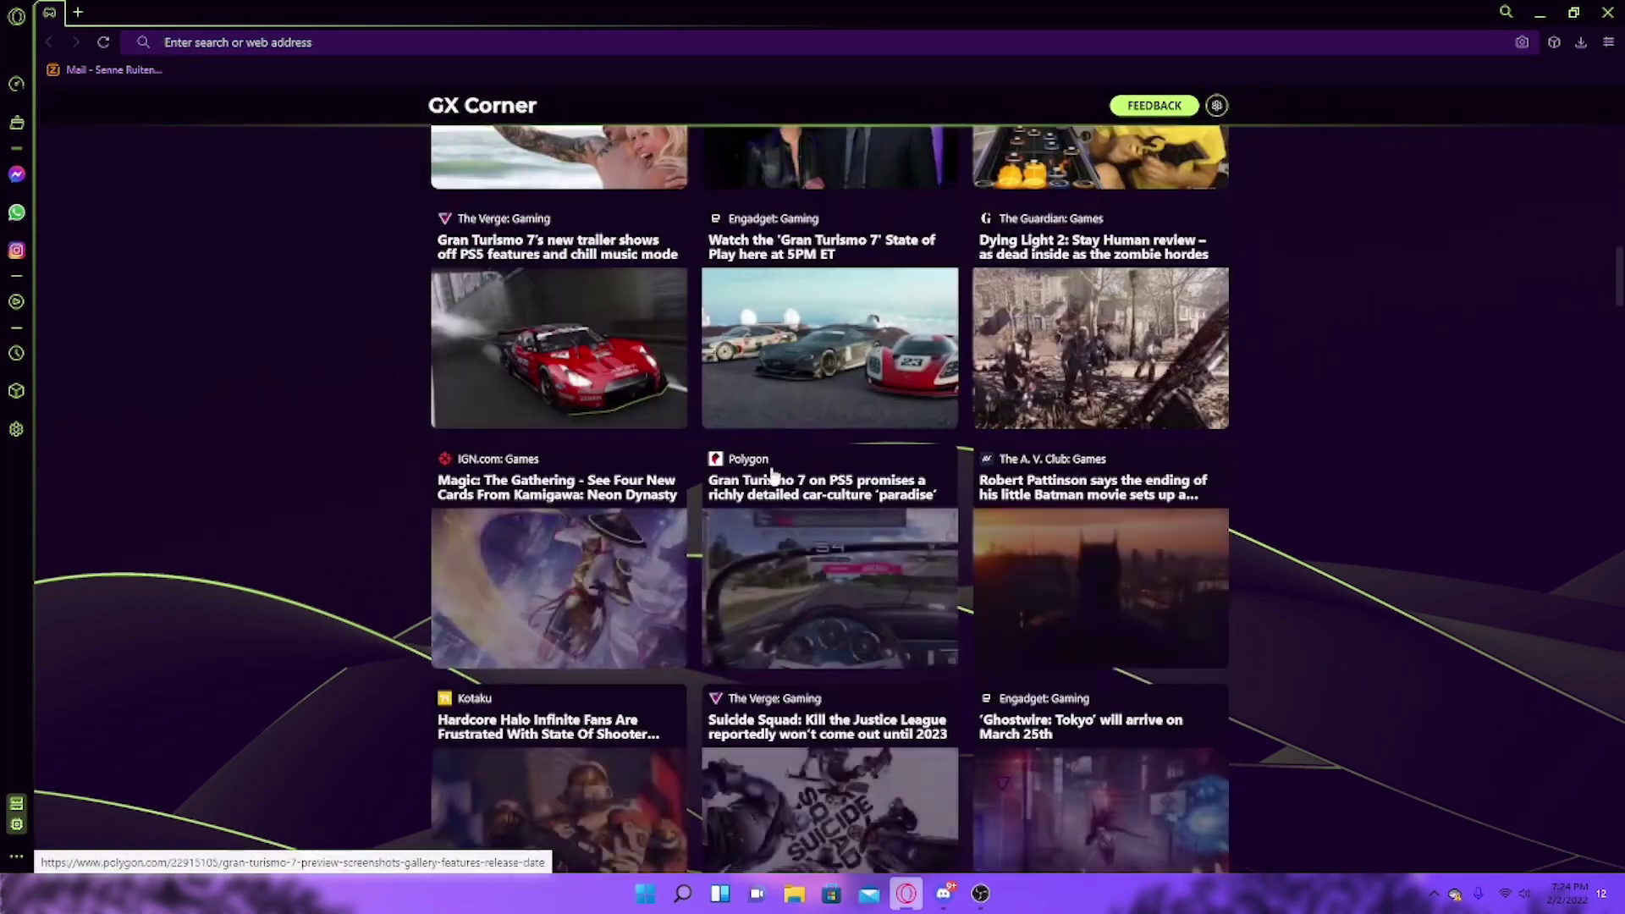
scroll(707, 528, up, 5)
scroll(708, 534, up, 7)
scroll(719, 537, down, 20)
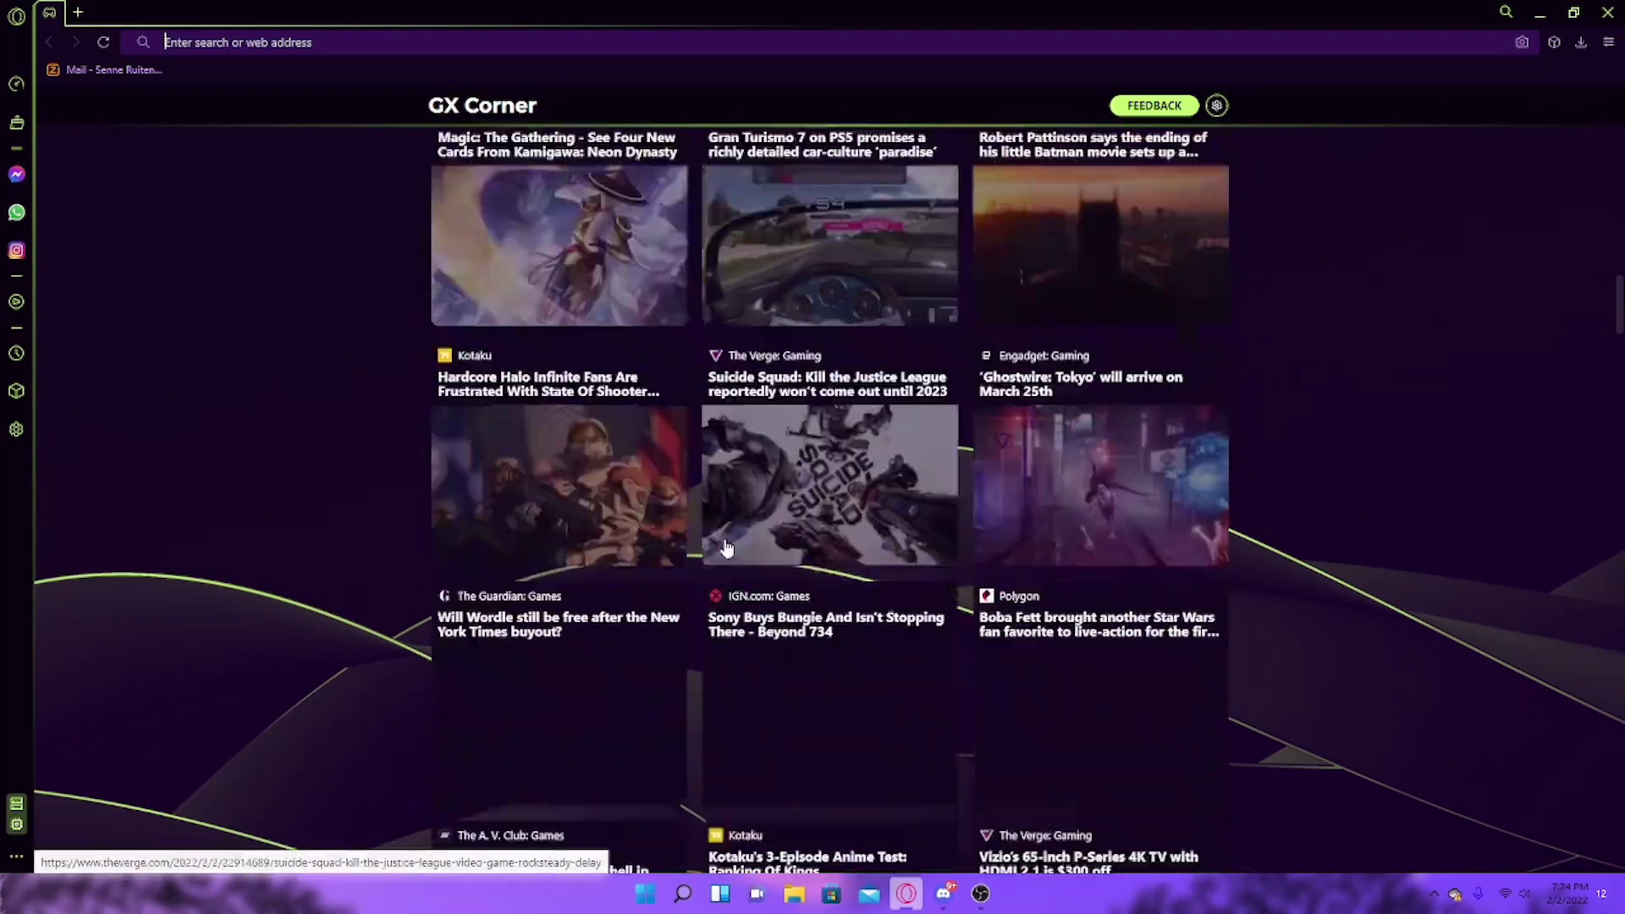
scroll(726, 533, down, 16)
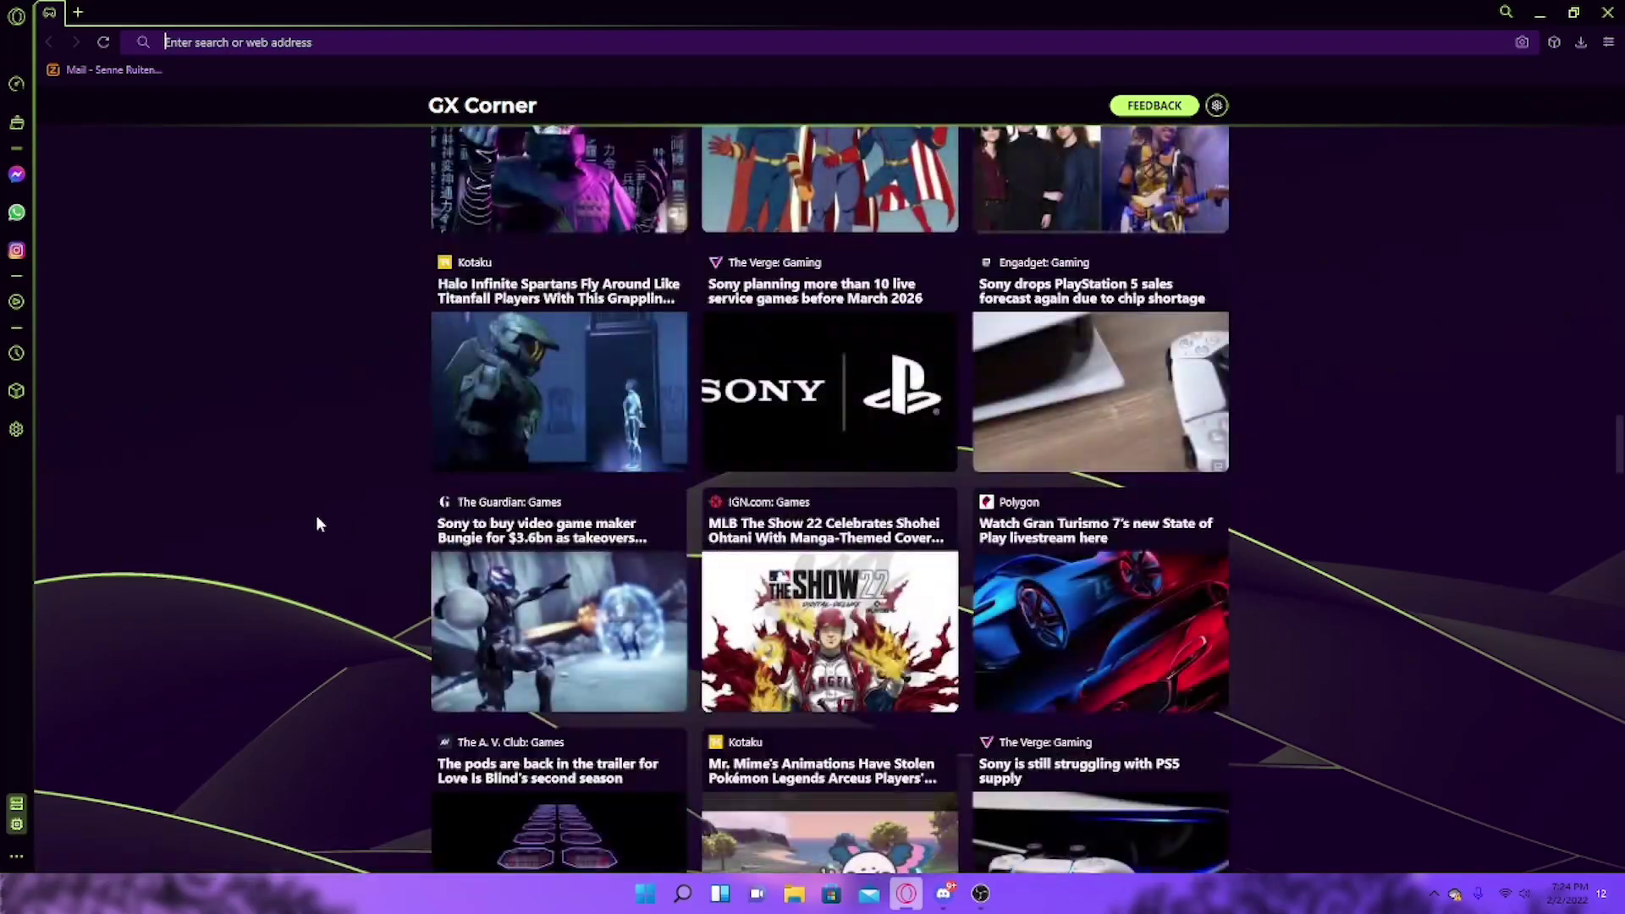
scroll(315, 514, up, 14)
scroll(293, 333, up, 20)
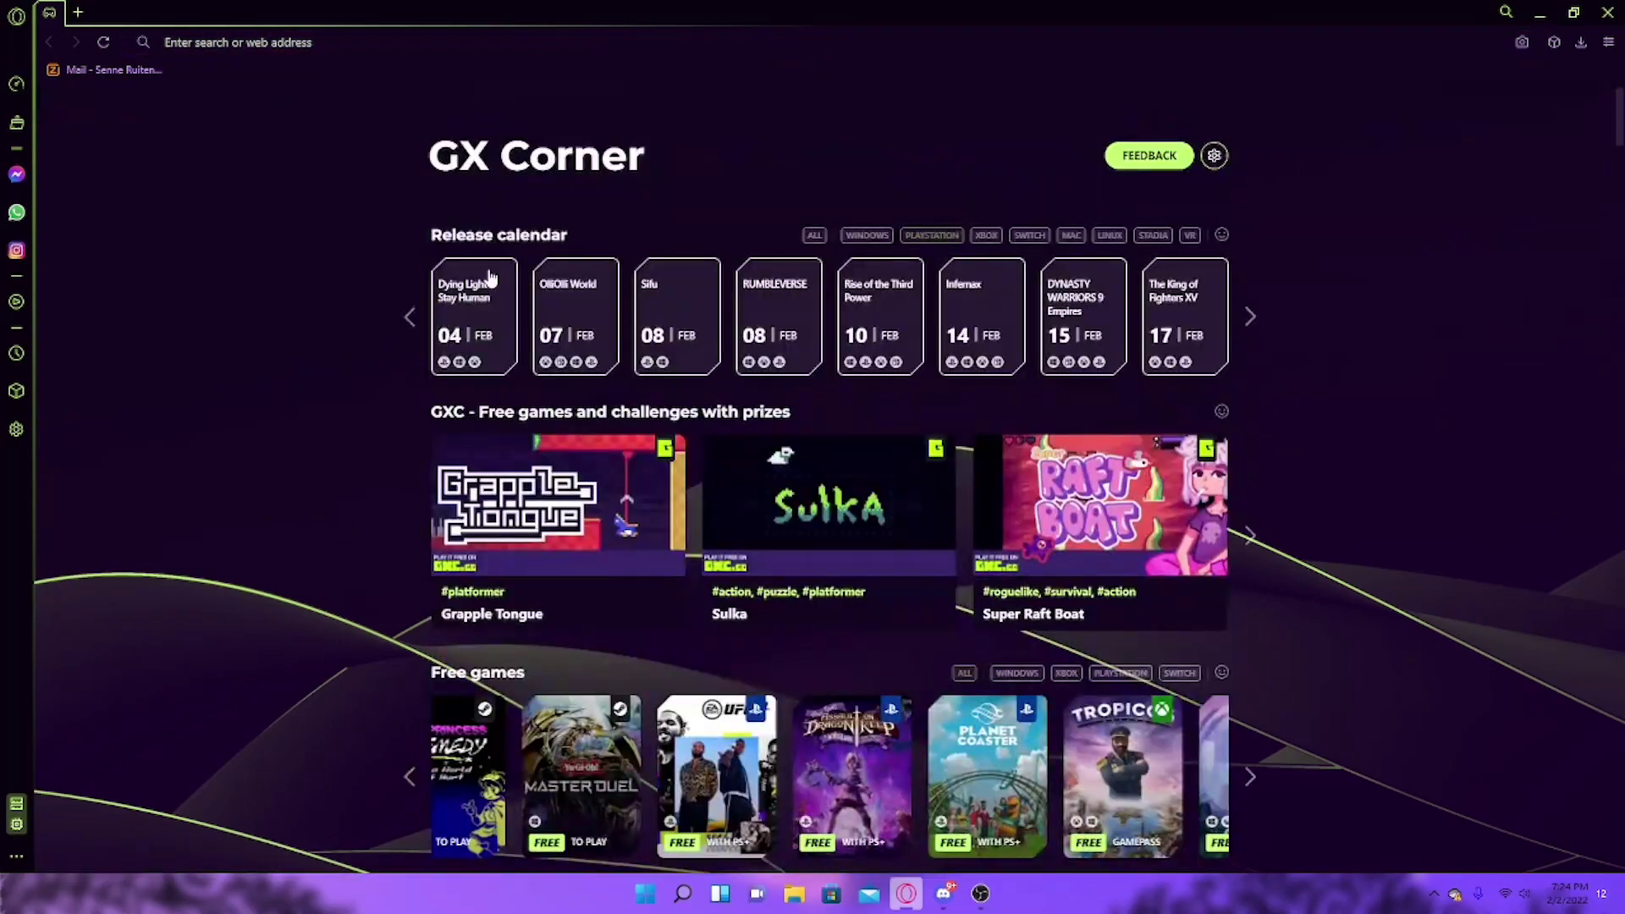
Change the release calendar's platform filters using Windows, Xbox and Switch to show other upcoming games
click(986, 234)
click(1030, 234)
click(866, 235)
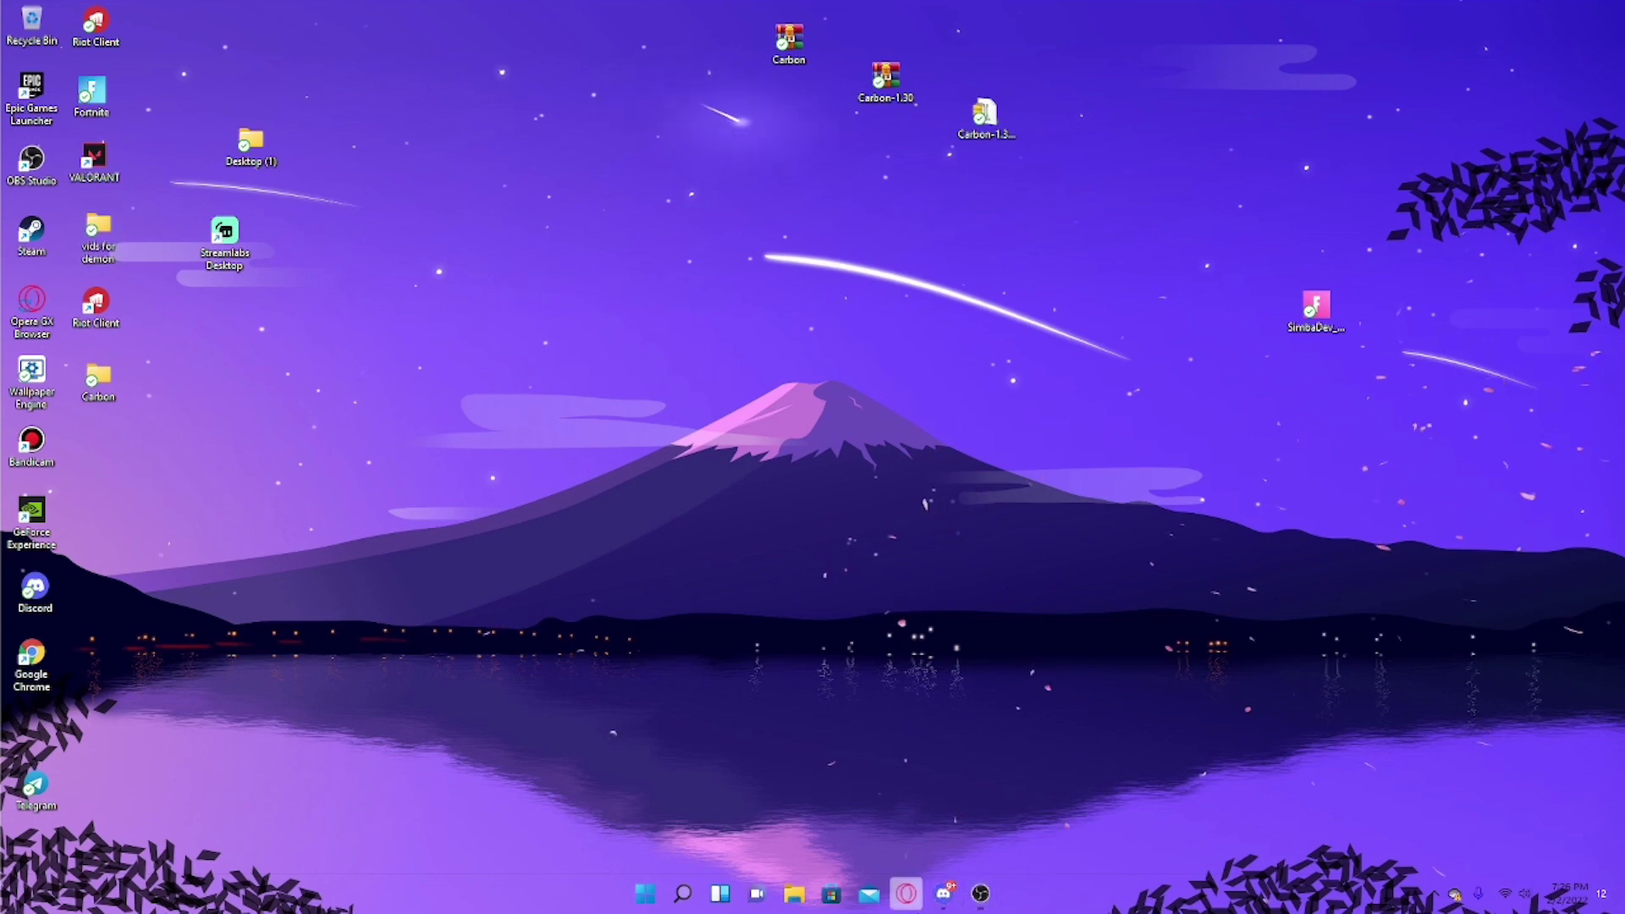
Restore Opera GX from its pinned taskbar icon and view its jump list showing Unpin from taskbar, then close it
click(908, 902)
right_click(906, 894)
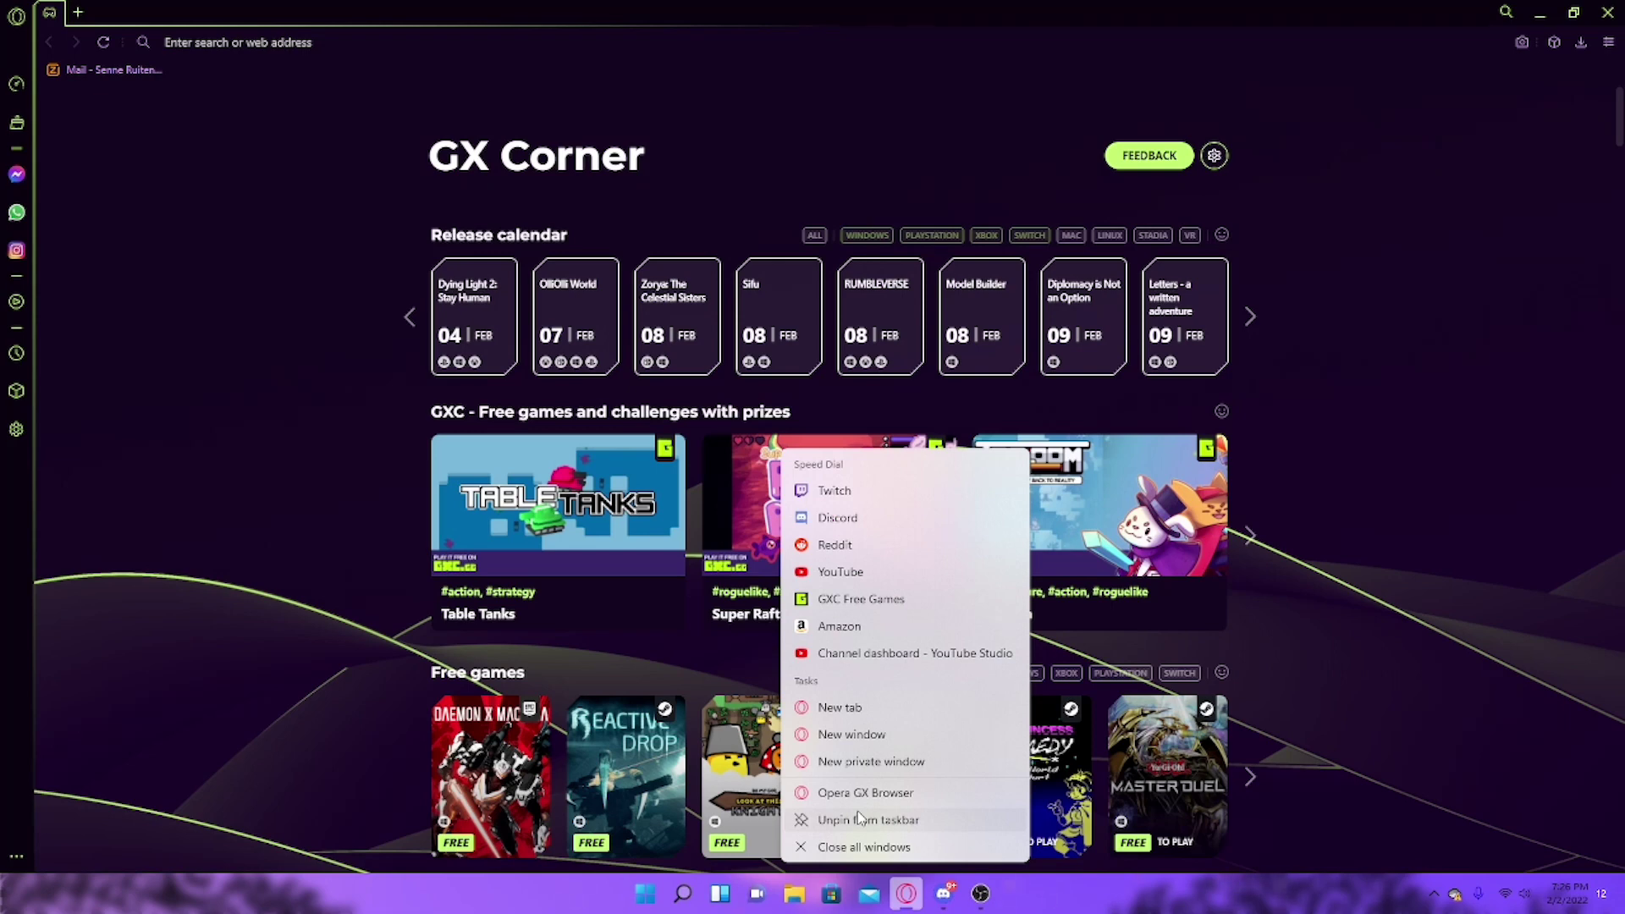
click(253, 588)
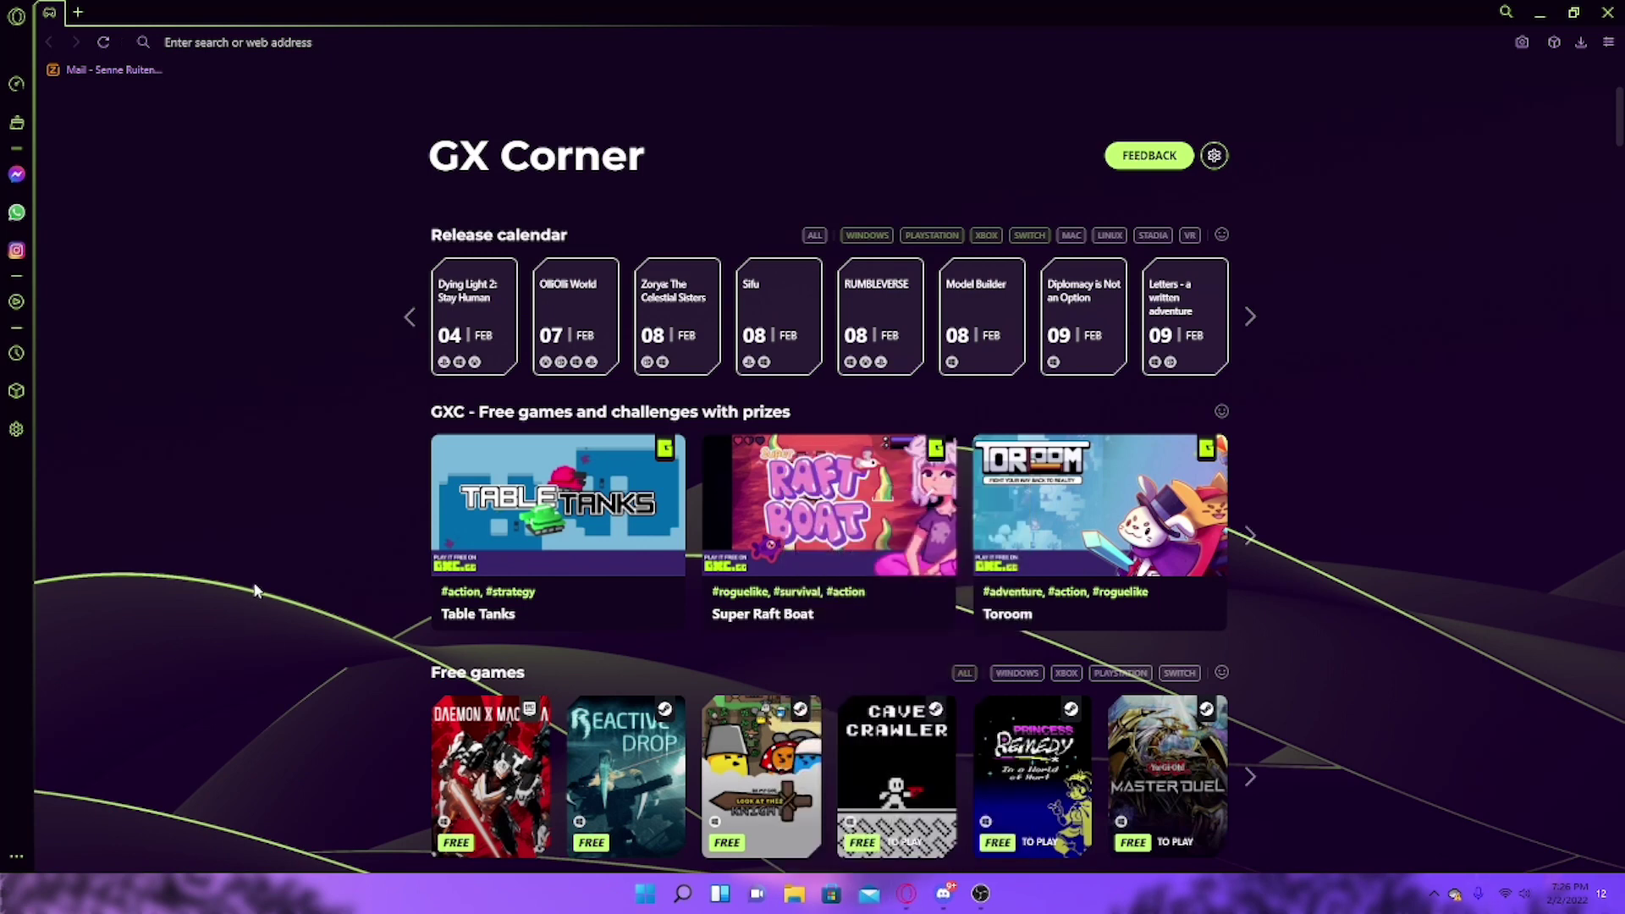